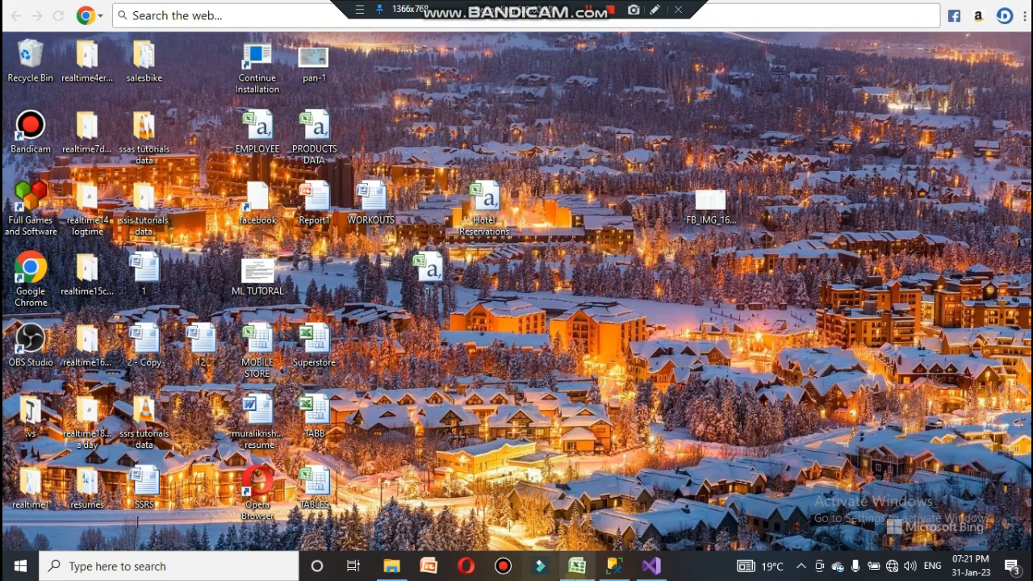
Step: Switch to Excel to review the Hotel Reservations data, then minimize the workbook
click(578, 568)
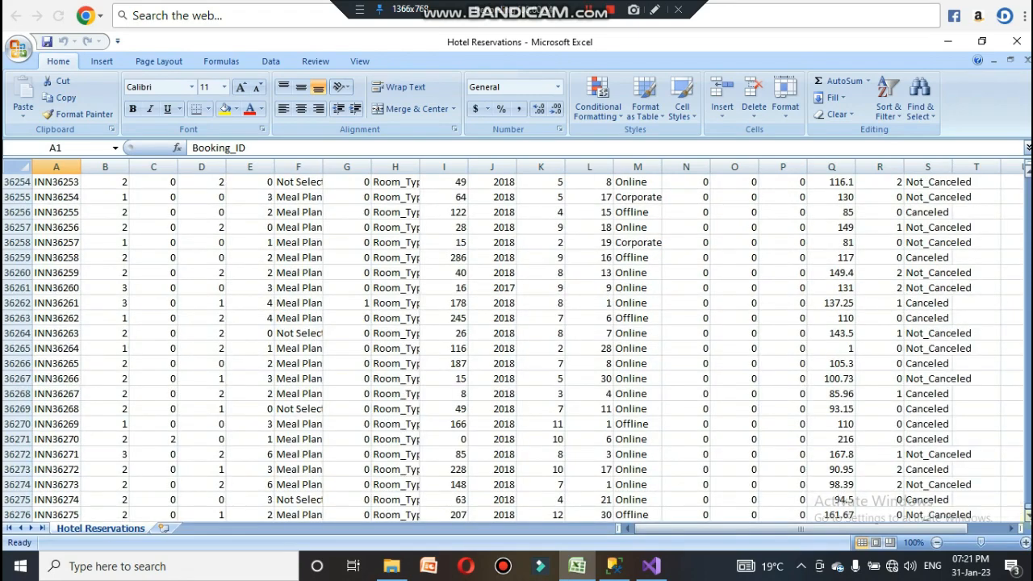
drag(1028, 513, 1028, 511)
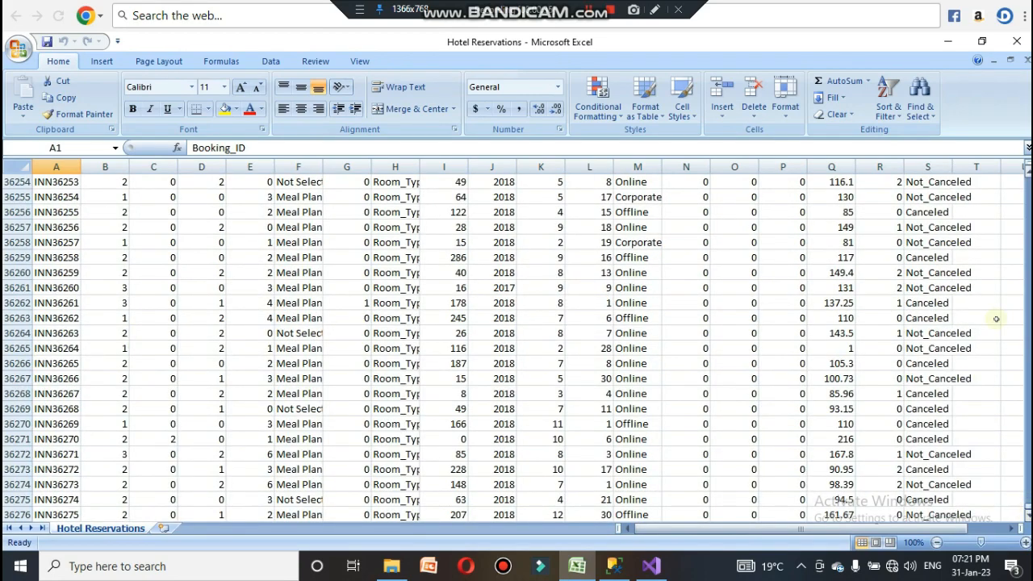
click(948, 41)
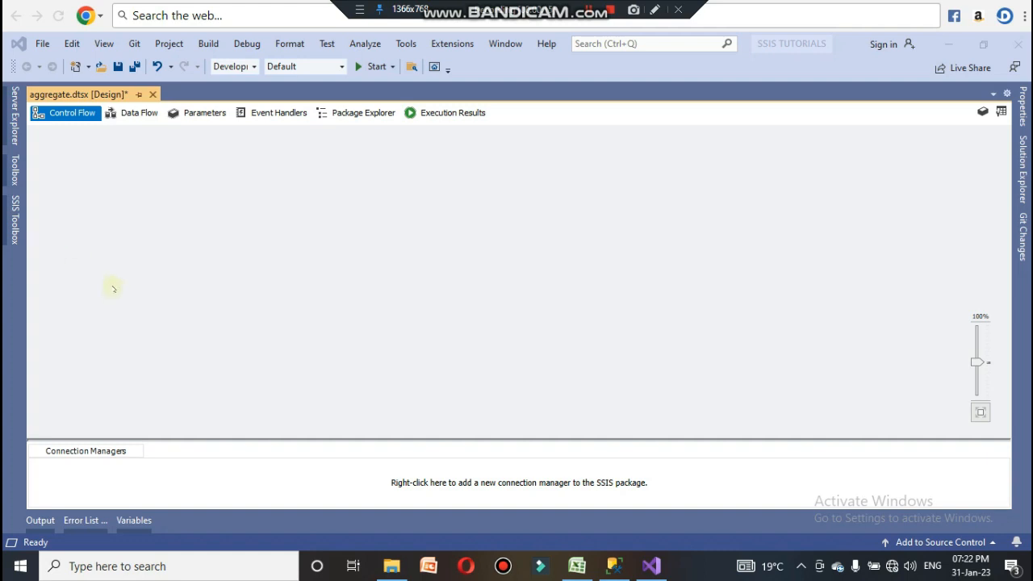
Step: Add a Data Flow Task to the package's control flow and open it for editing
click(15, 219)
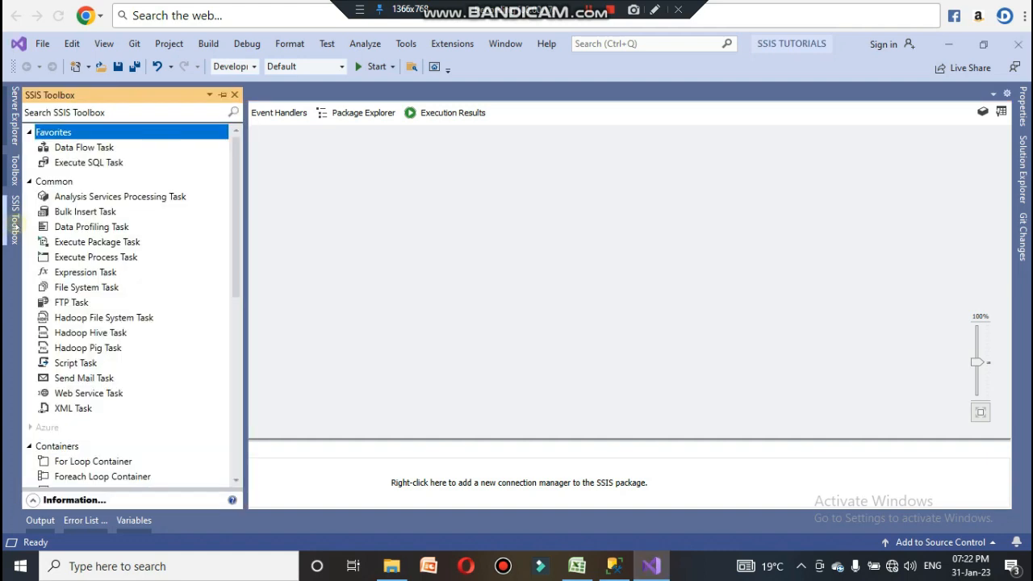
click(87, 150)
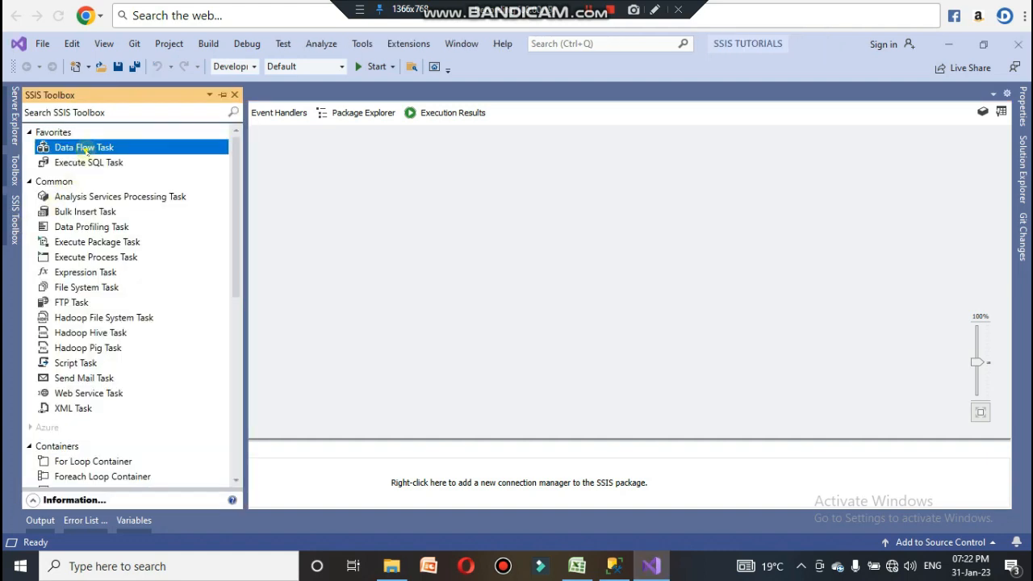
drag(86, 150, 295, 223)
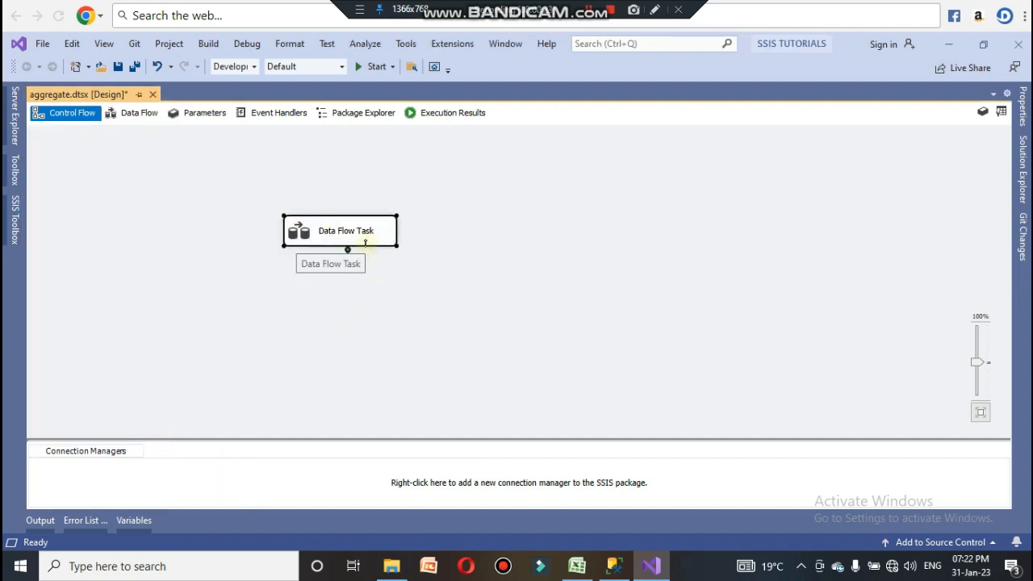
double_click(363, 236)
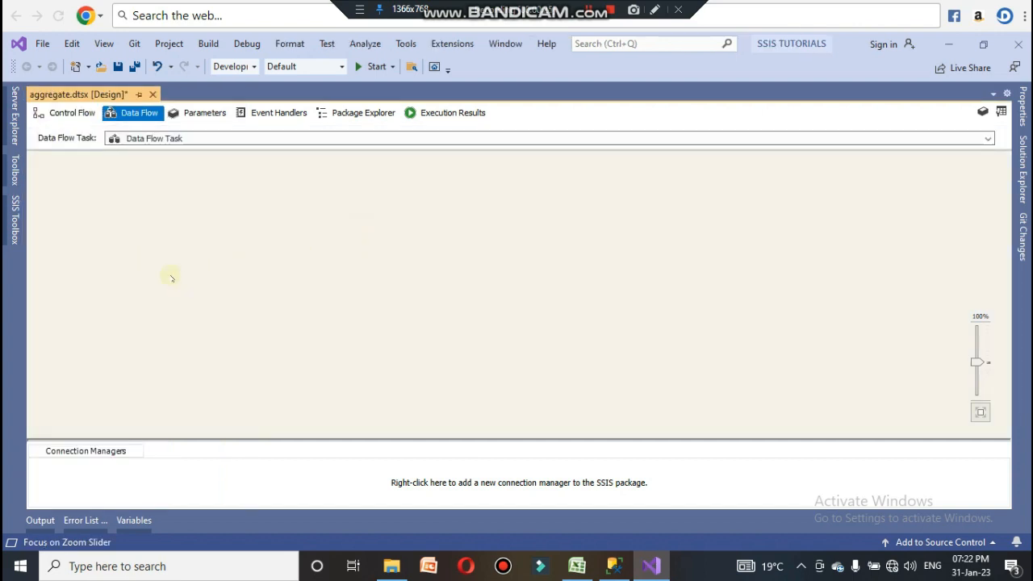
Step: Add a Flat File Source to the data flow canvas
click(15, 214)
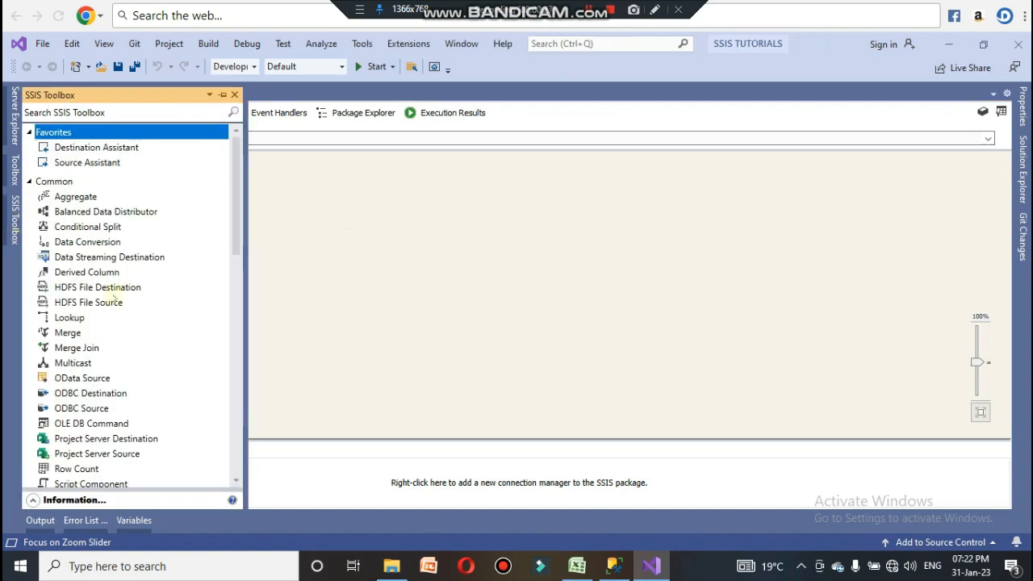
scroll(146, 304, down, 2)
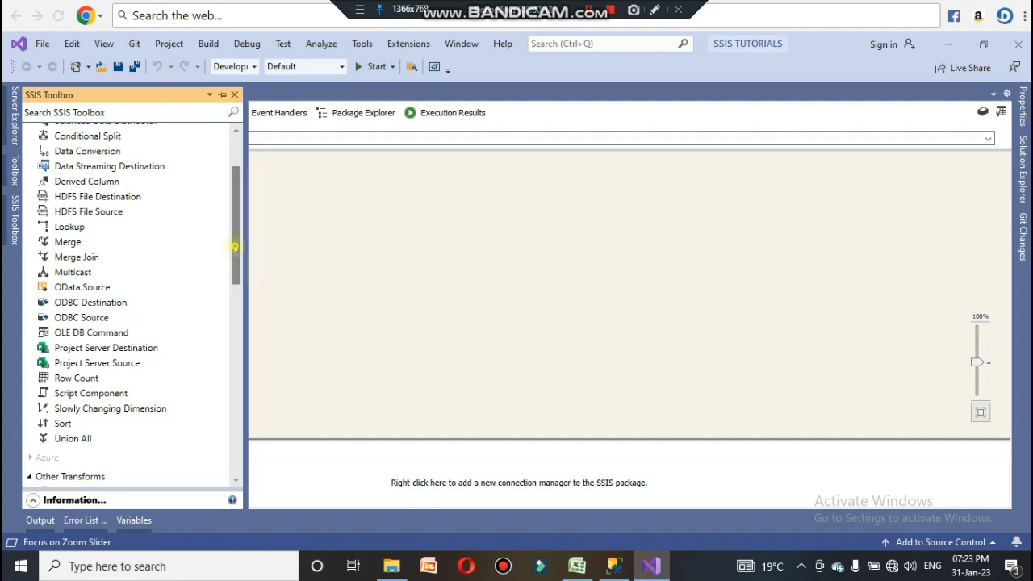
drag(234, 245, 242, 391)
drag(76, 375, 382, 181)
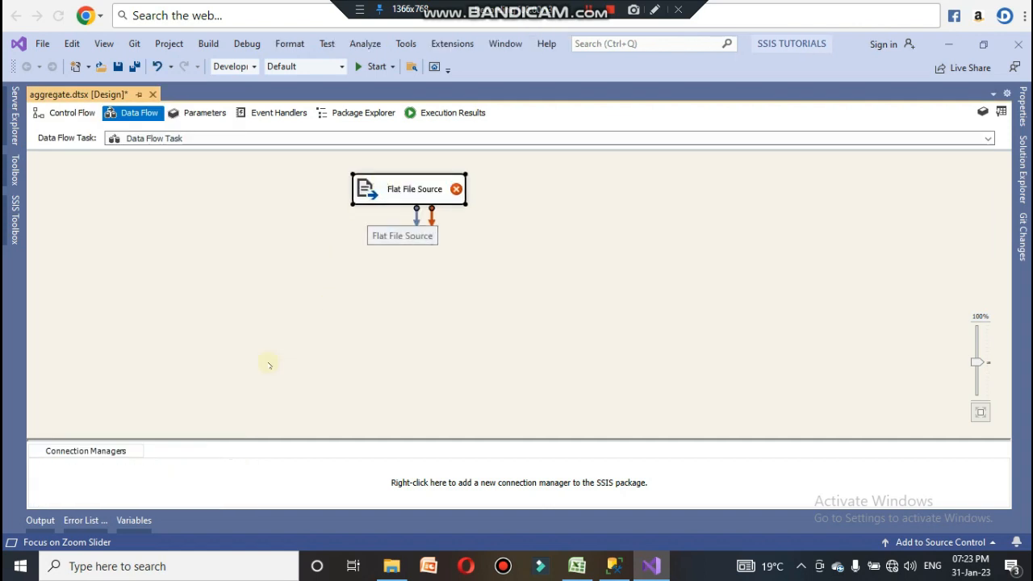
Step: Open the desktop workbook 1 to inspect it, close it, and return to the data flow designer
click(946, 46)
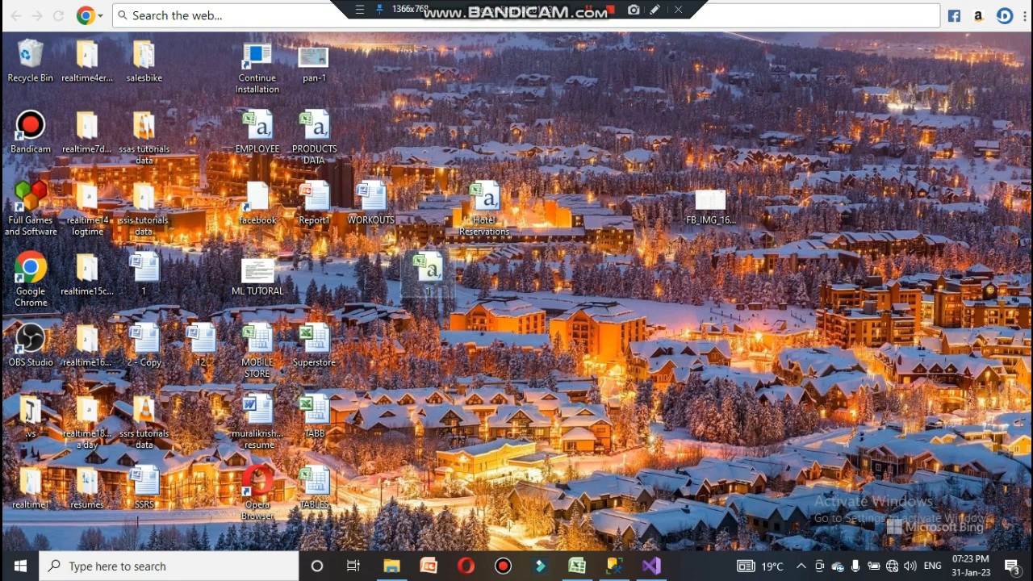
double_click(432, 271)
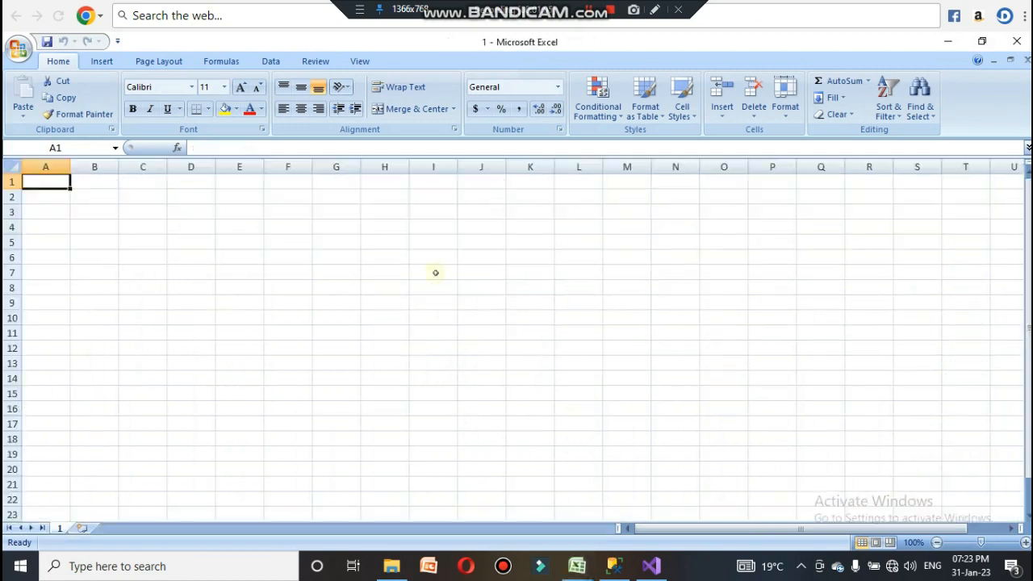
click(1019, 44)
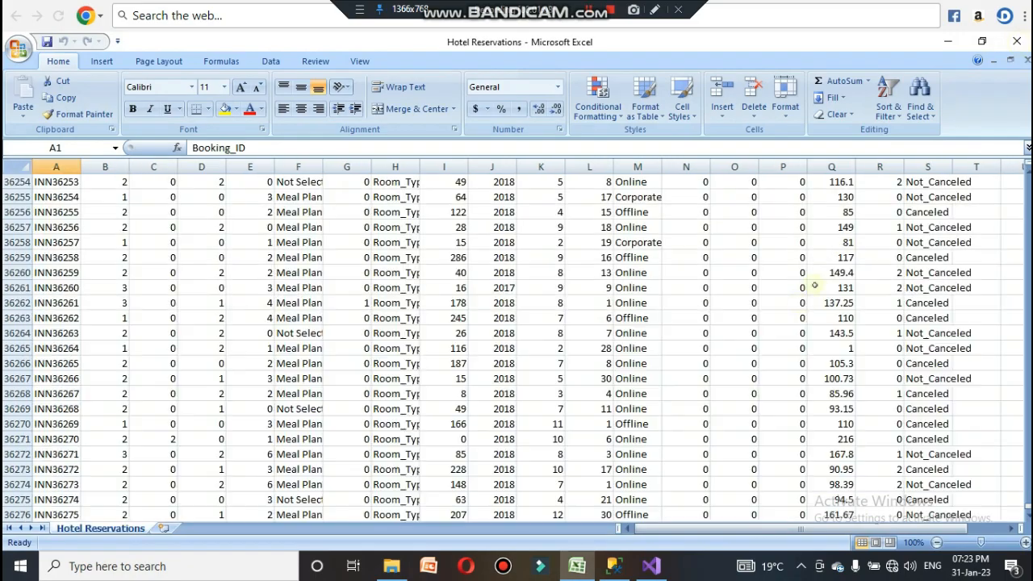
click(949, 41)
click(651, 566)
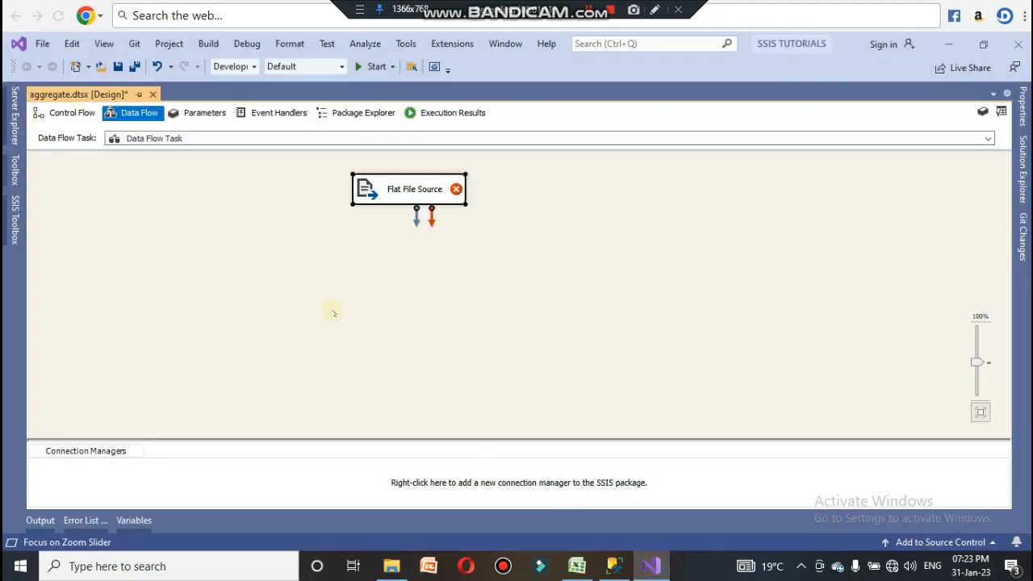
Step: Add a Data Conversion transformation below the Flat File Source and shift both components to the left
click(320, 301)
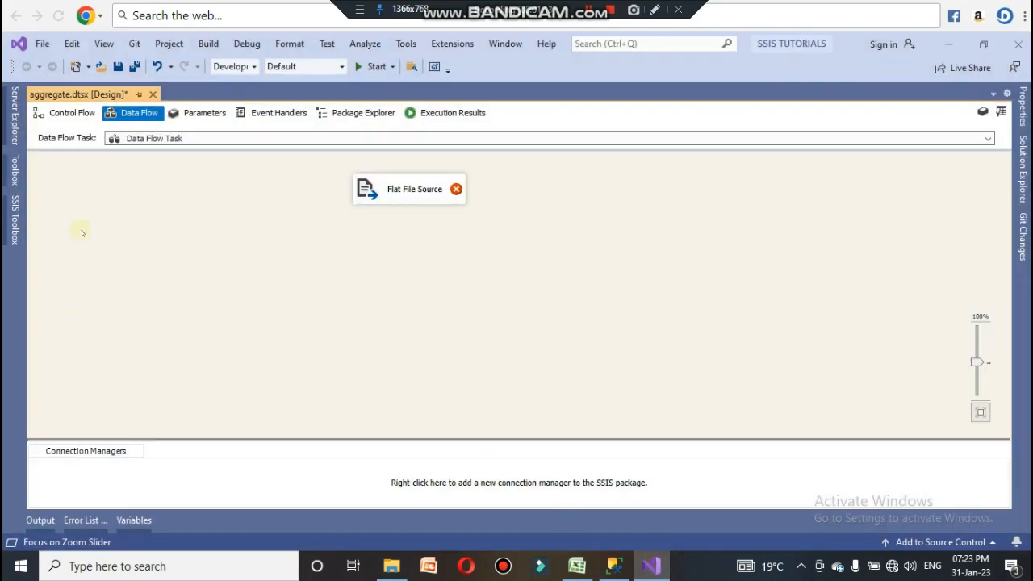
click(16, 208)
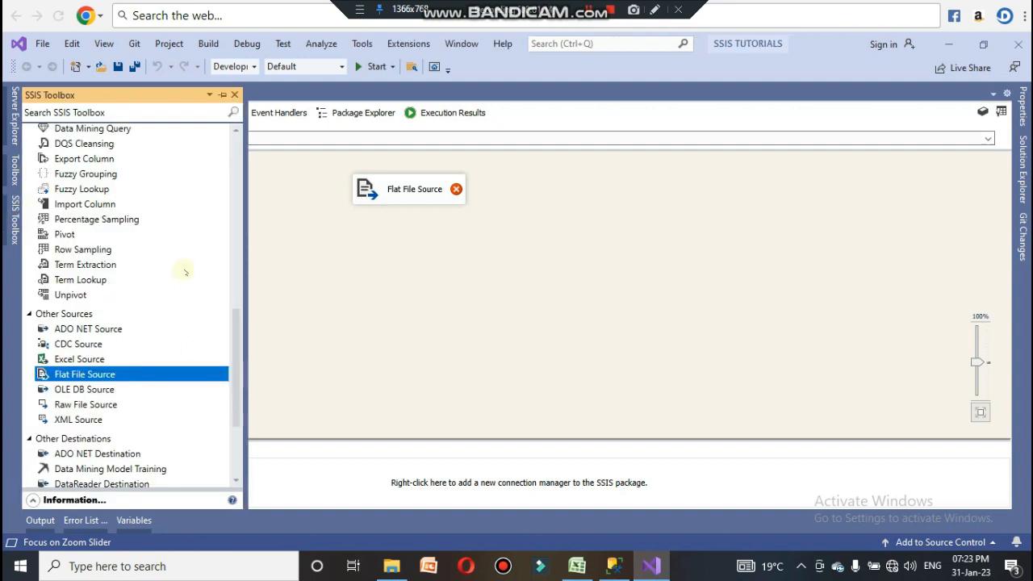
drag(238, 337, 239, 168)
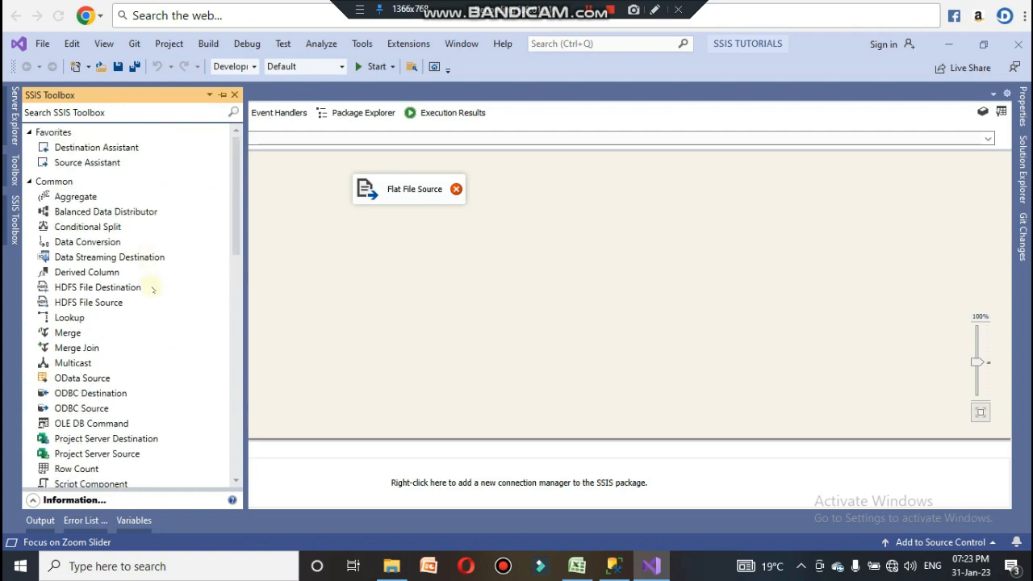
drag(105, 243, 398, 249)
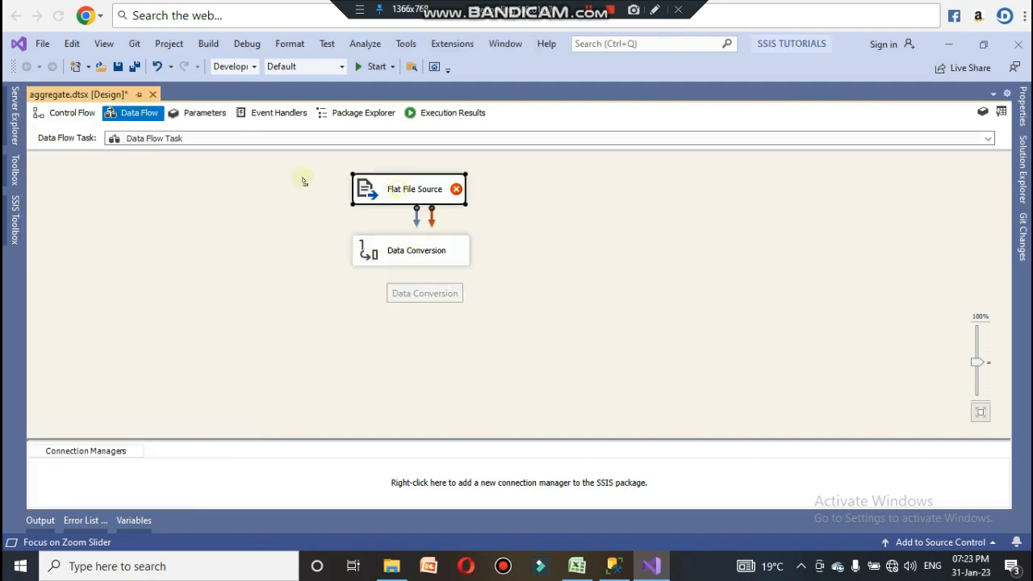
drag(398, 188, 238, 182)
drag(427, 251, 268, 240)
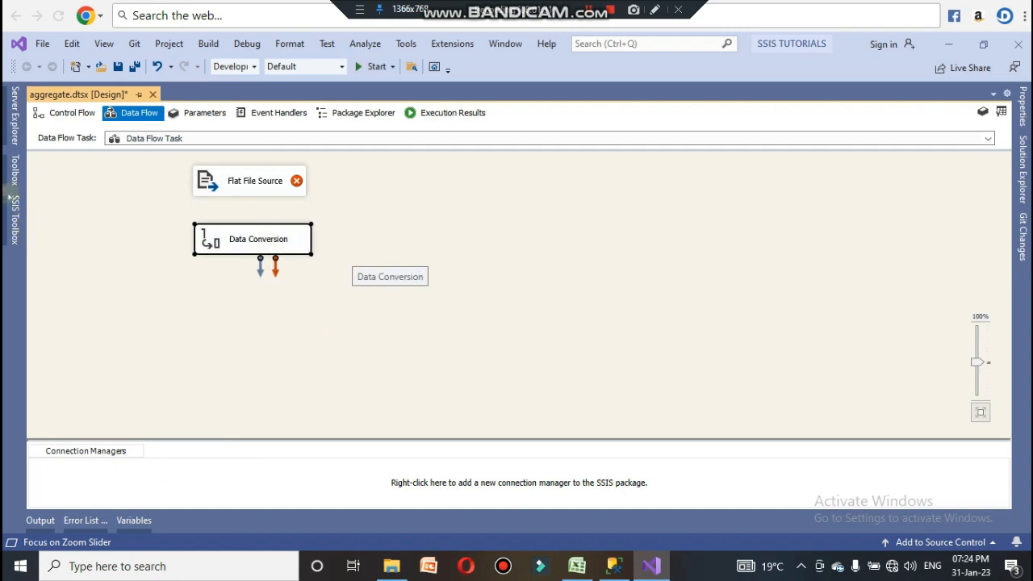
Step: Add an Aggregate transformation below the Data Conversion
click(13, 219)
click(73, 198)
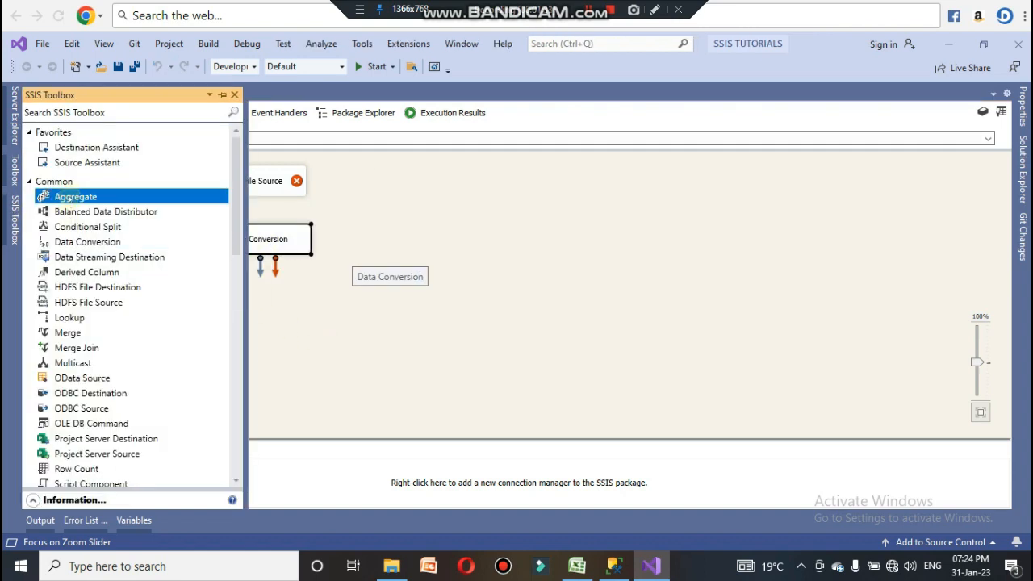
drag(287, 325, 247, 305)
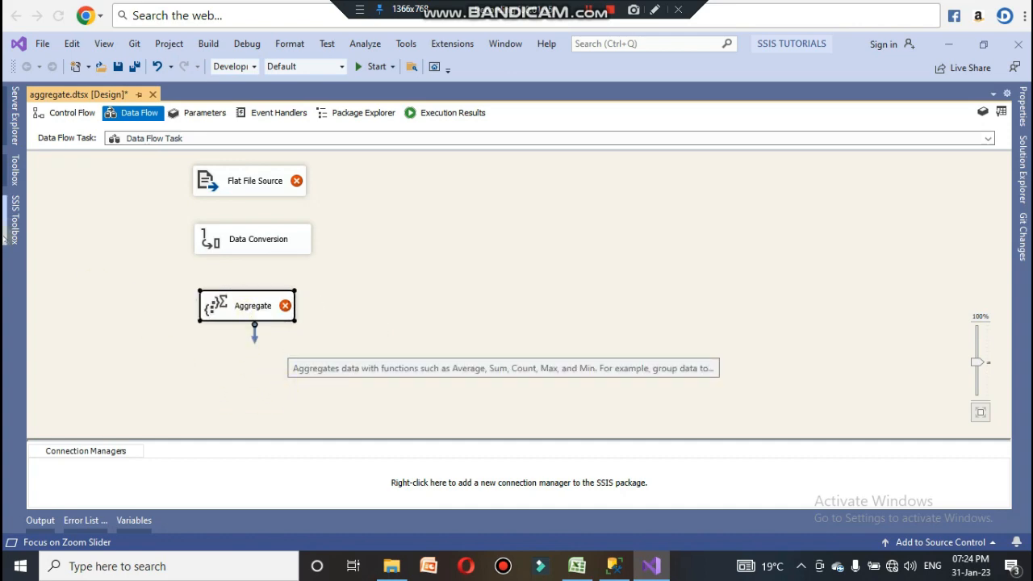
Step: Add a Flat File Destination at the bottom of the data flow
click(13, 220)
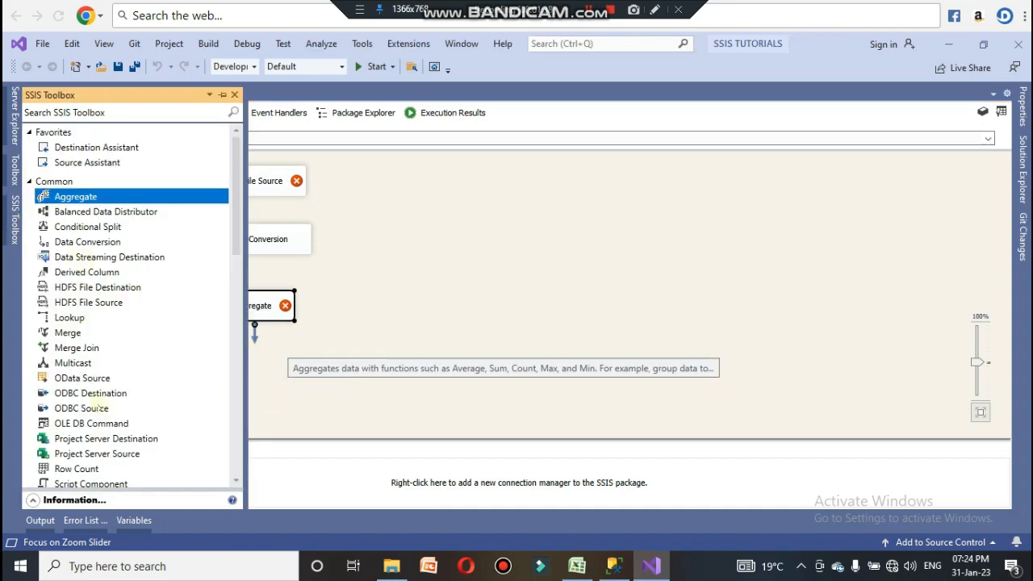
scroll(84, 259, down, 15)
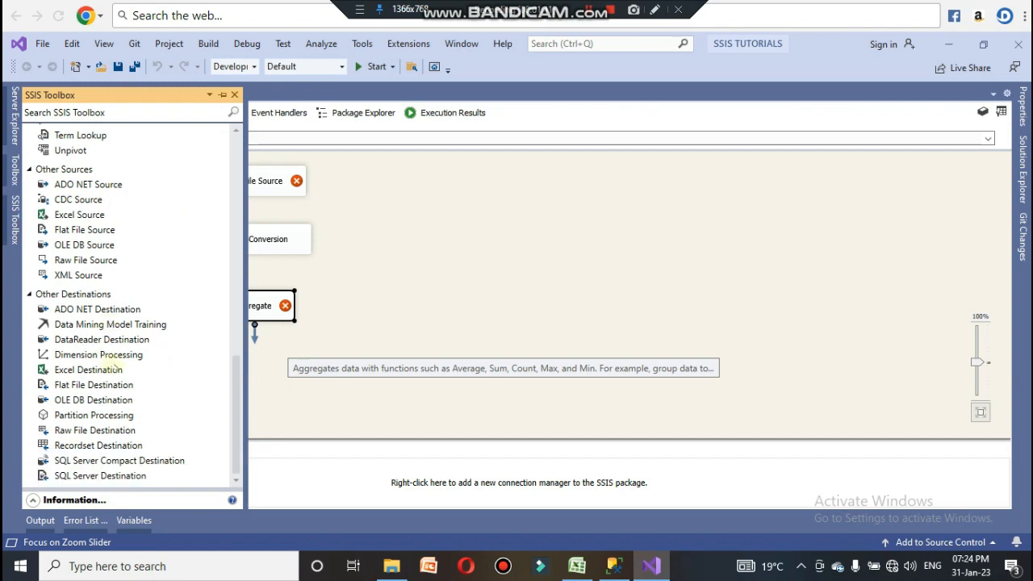
drag(94, 391, 221, 364)
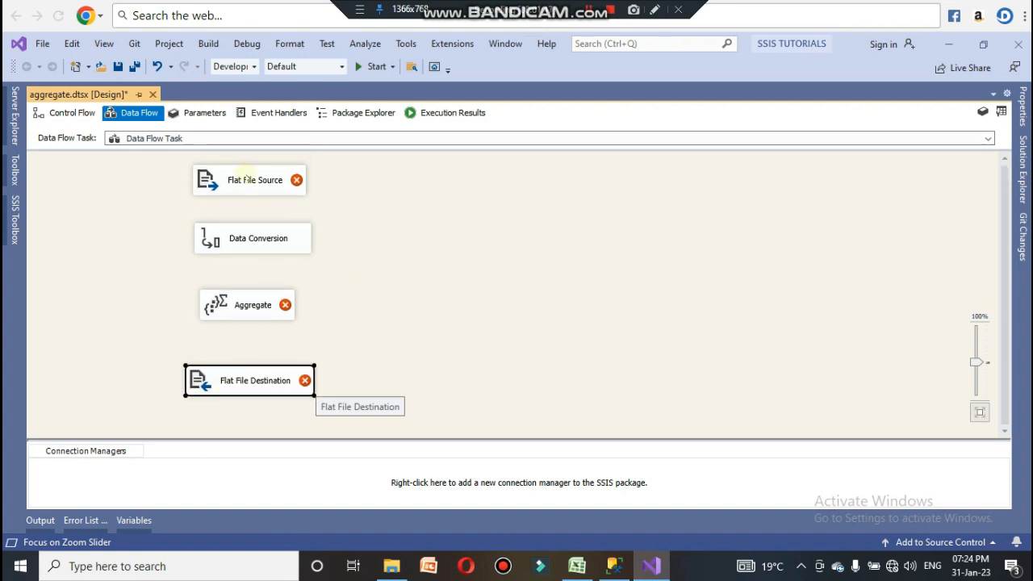
Step: Create a new flat file connection manager for the Flat File Source named connection1
double_click(247, 179)
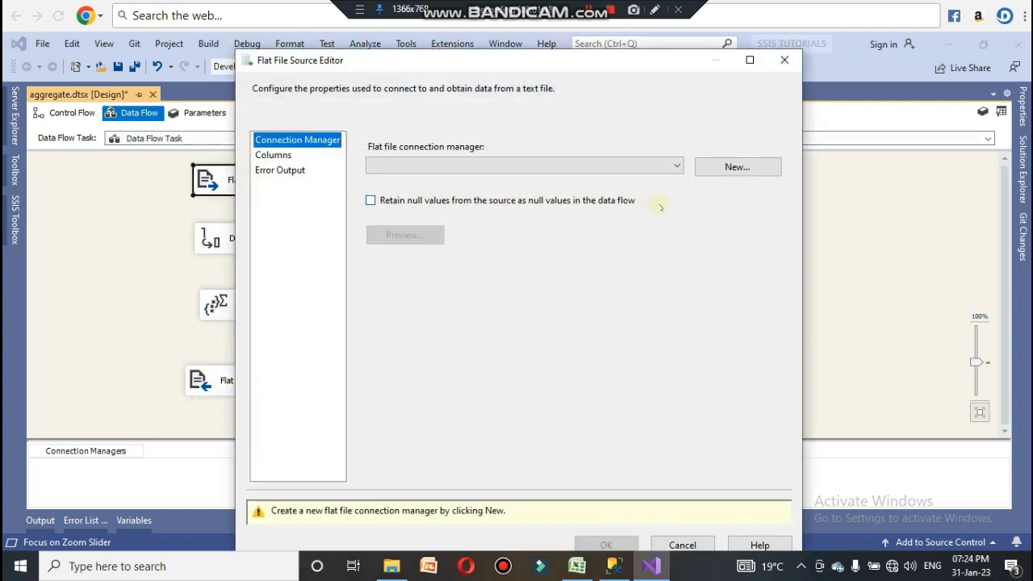
click(701, 171)
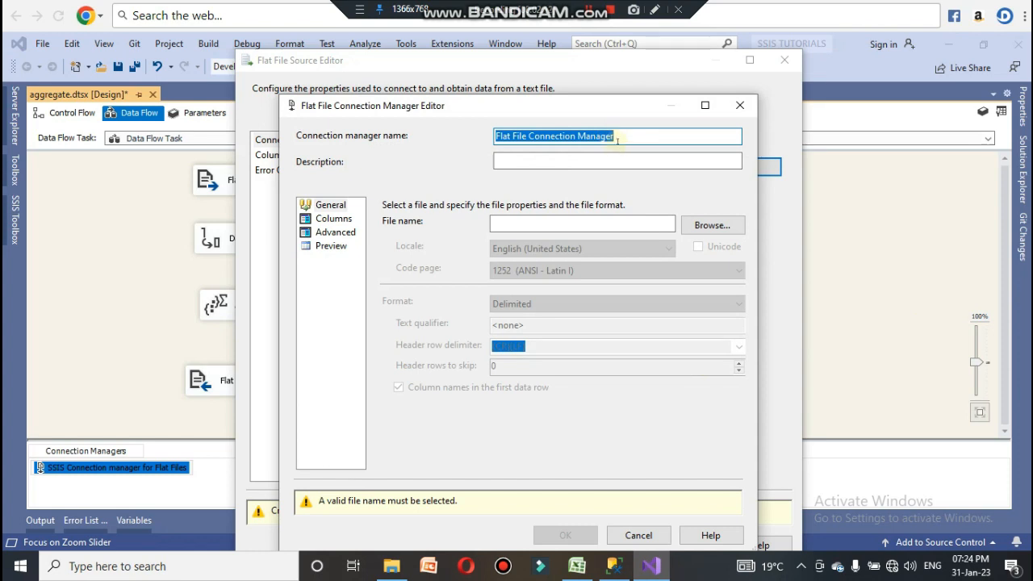
text(conn)
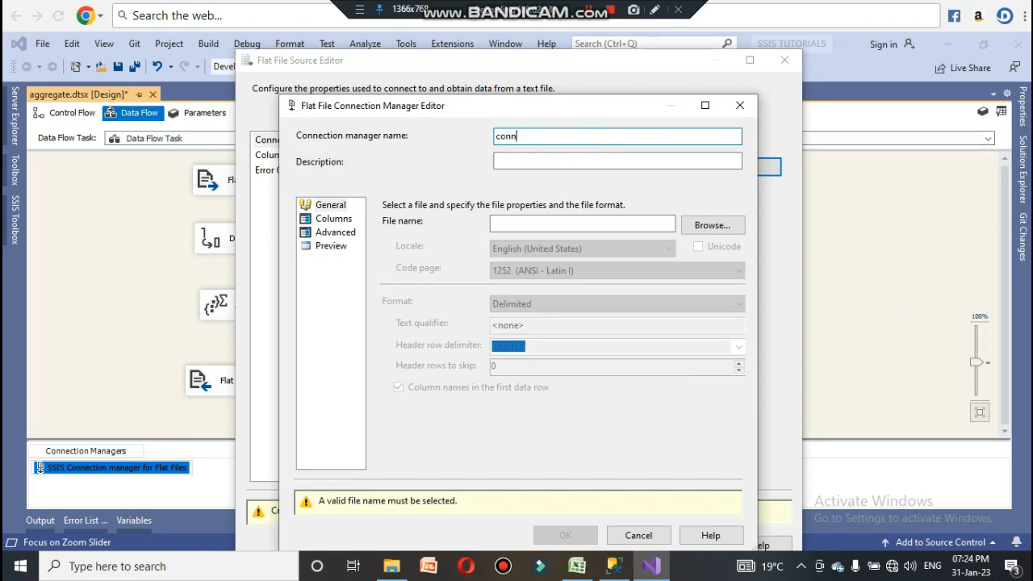
text(ection1)
Step: Browse the Desktop for CSV files and select Hotel Reservations as the connection's file
click(697, 228)
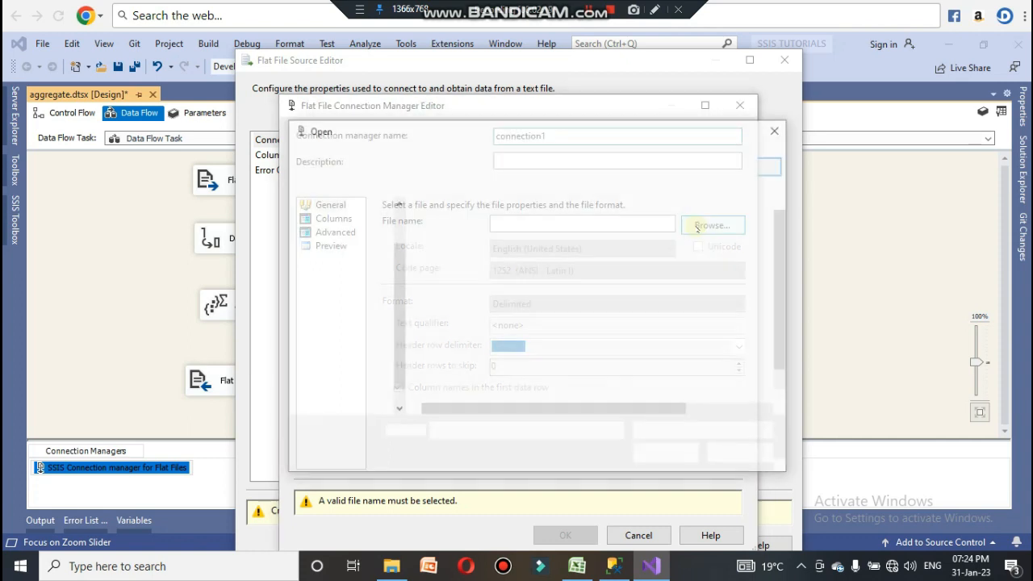
click(694, 433)
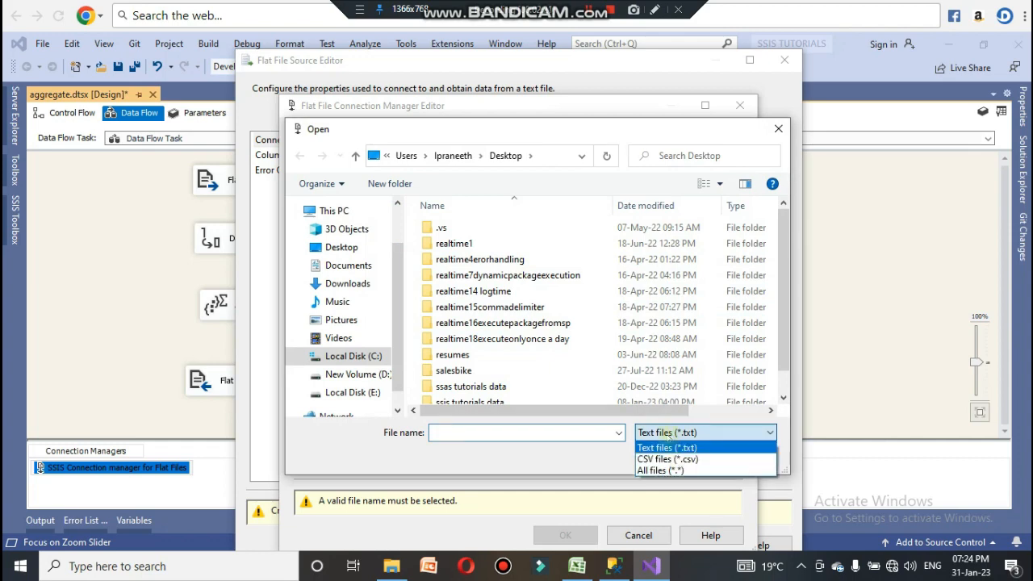
click(663, 458)
scroll(768, 355, down, 2)
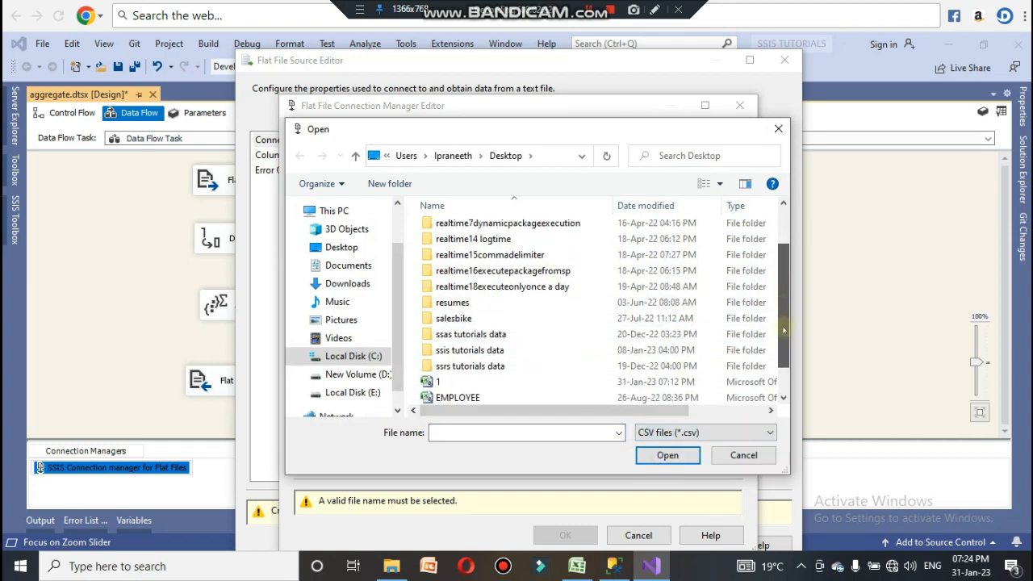
click(497, 379)
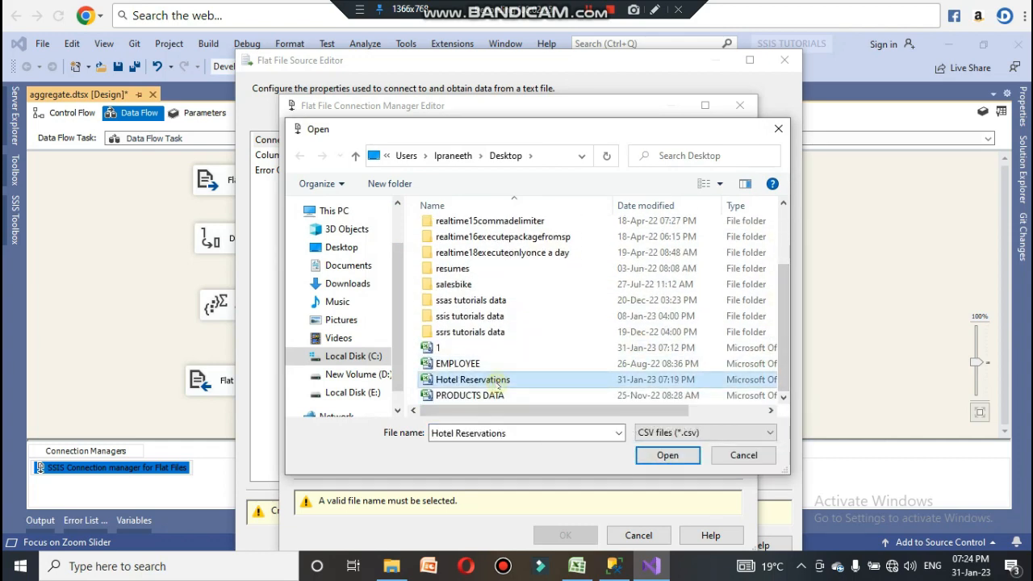
click(668, 454)
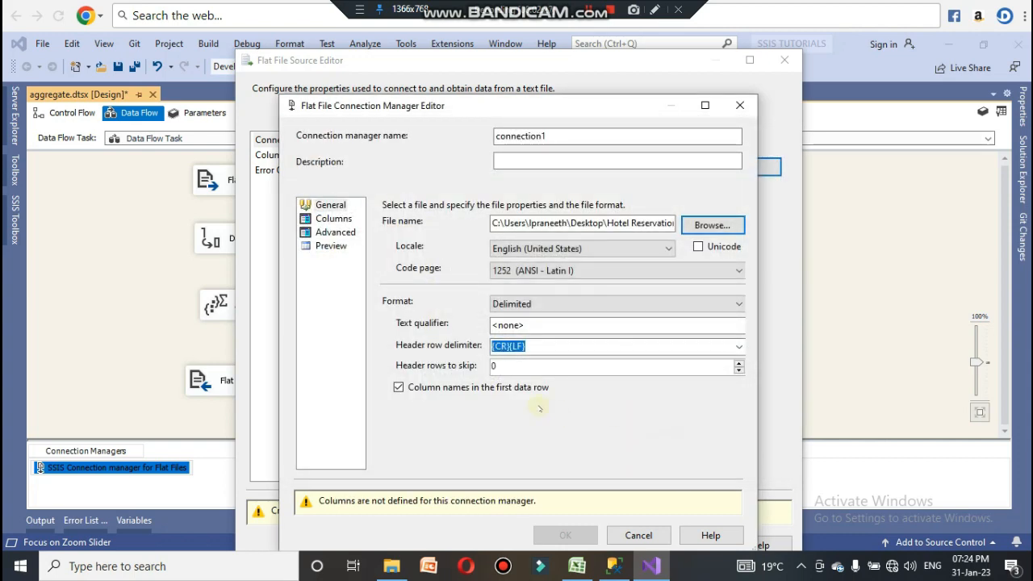
Step: Check the connection's comma-delimited columns, confirm connection1, and view the source's column mappings
click(335, 218)
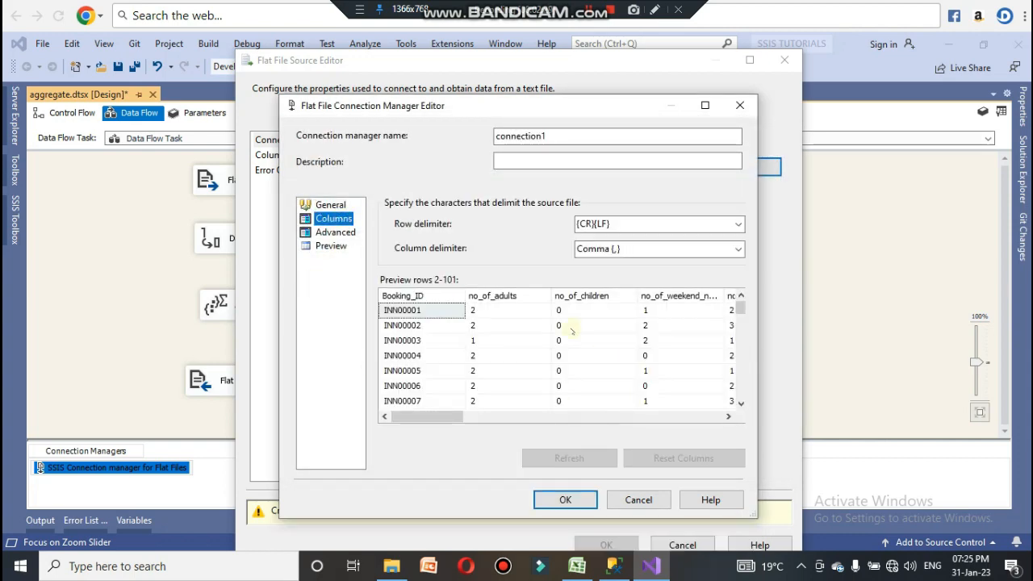
click(566, 499)
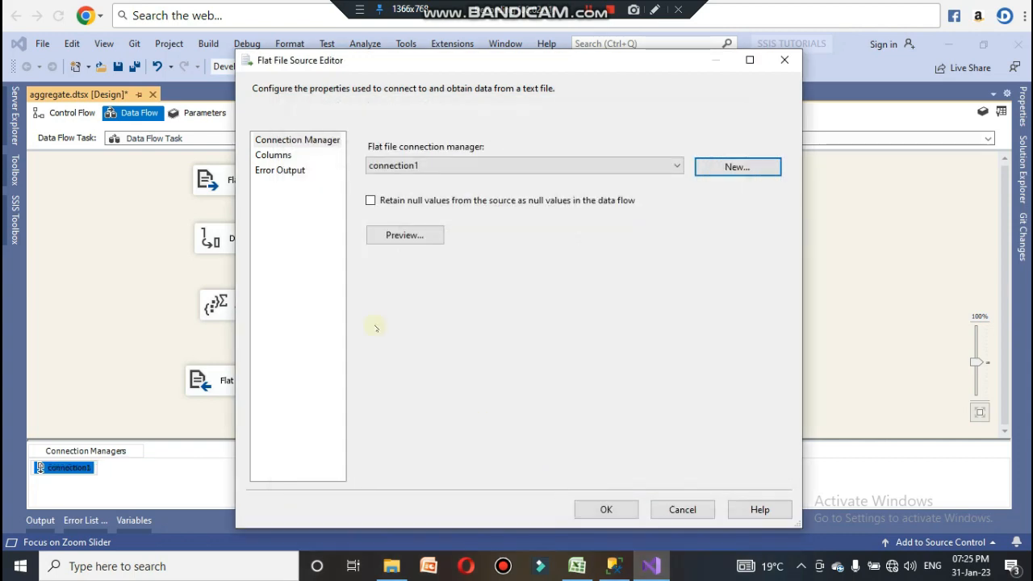
click(284, 155)
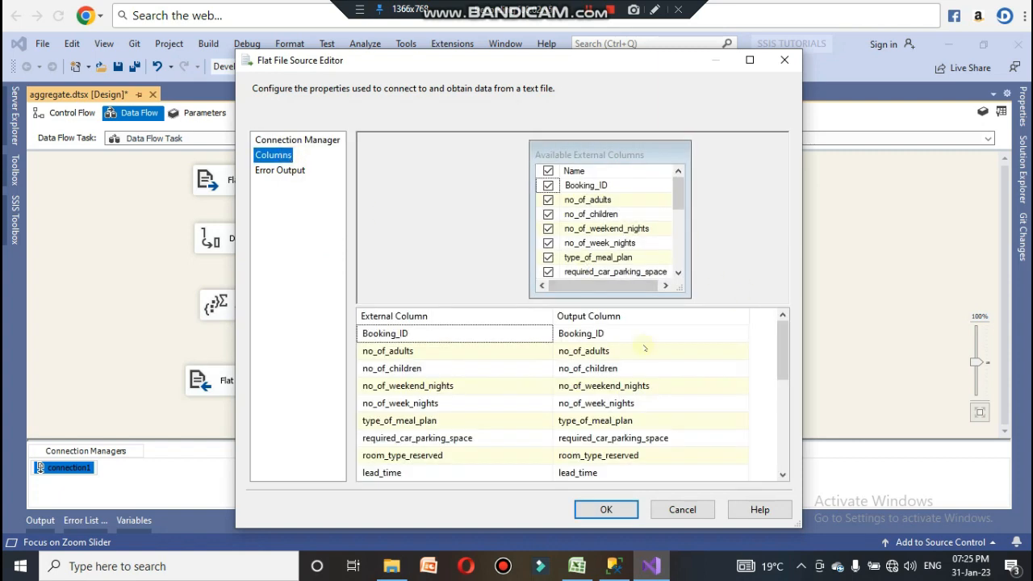
Step: Confirm the Flat File Source settings and connect its output to the Data Conversion
scroll(629, 286, down, 4)
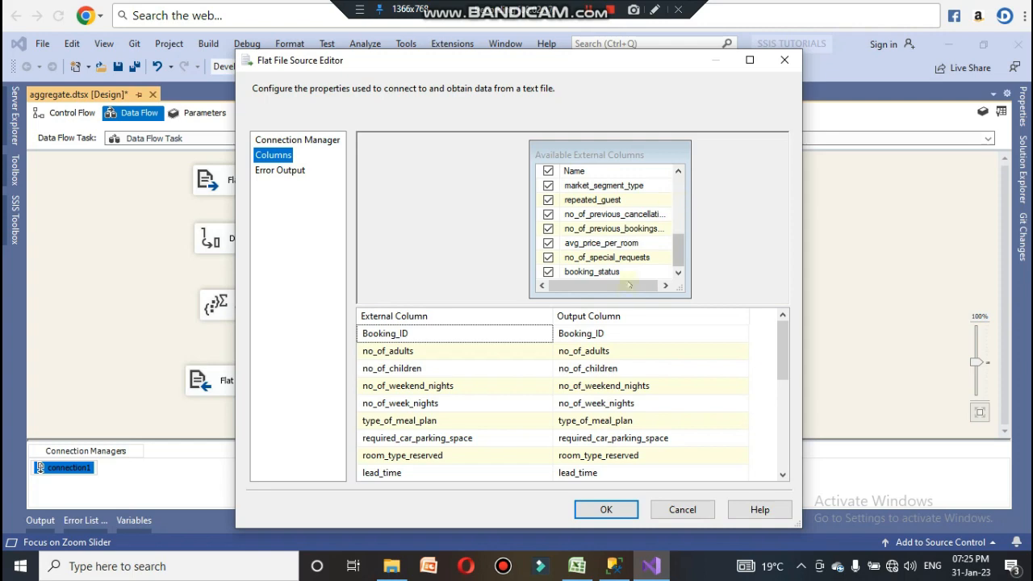
click(609, 510)
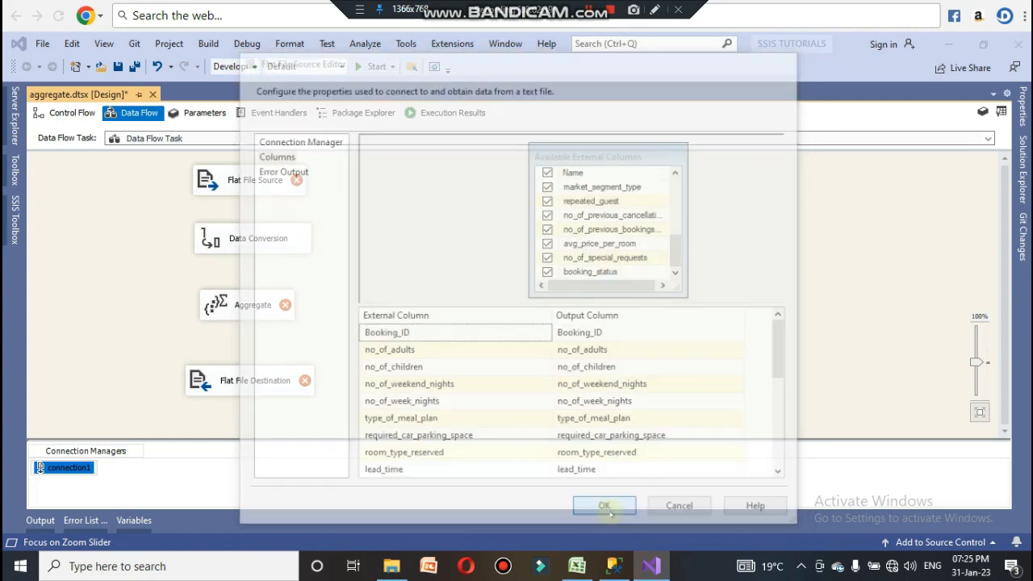
click(265, 185)
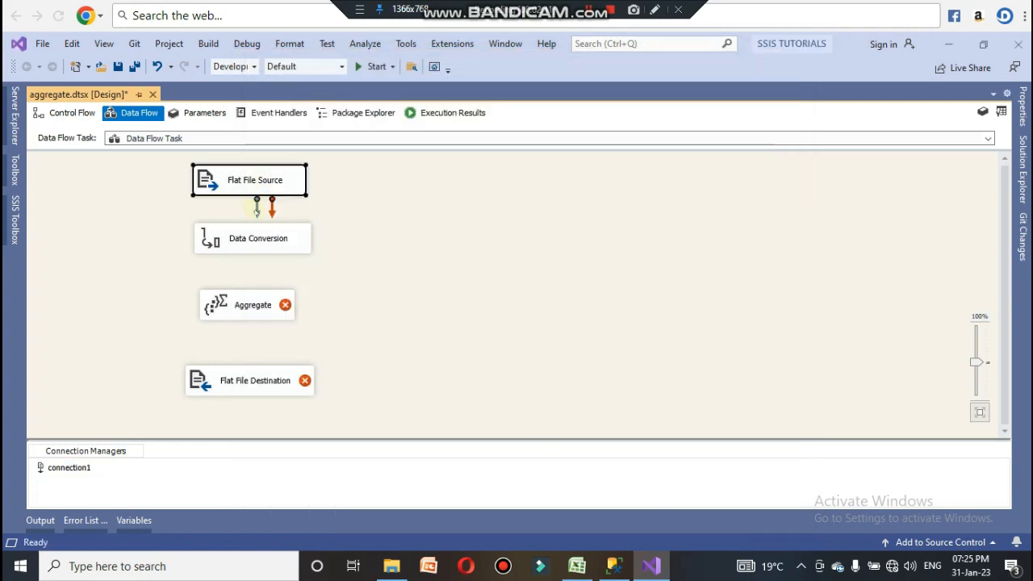
drag(257, 208, 256, 238)
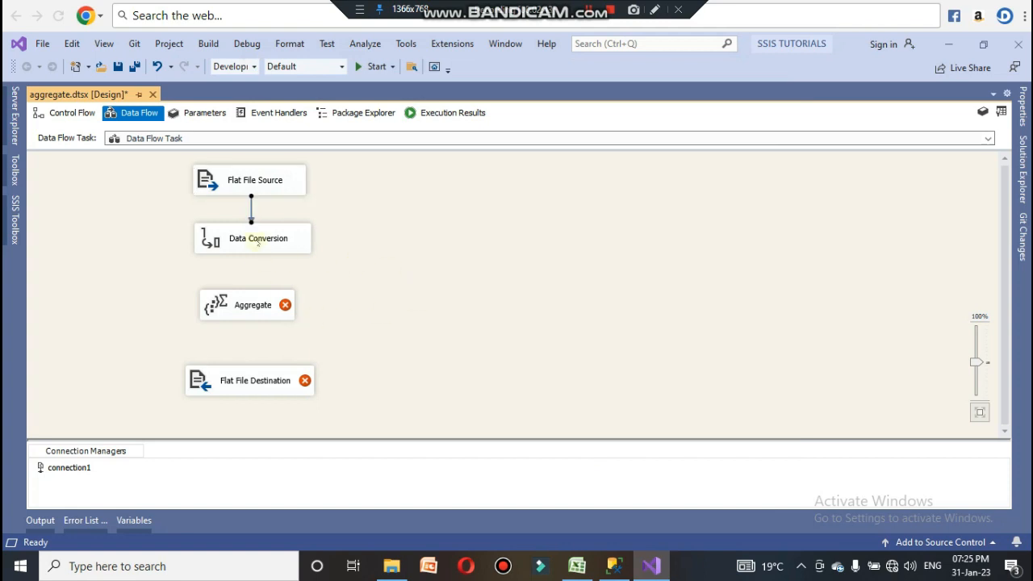
Step: In the Data Conversion, convert the no_of_adults column to a four-byte unsigned integer
double_click(257, 240)
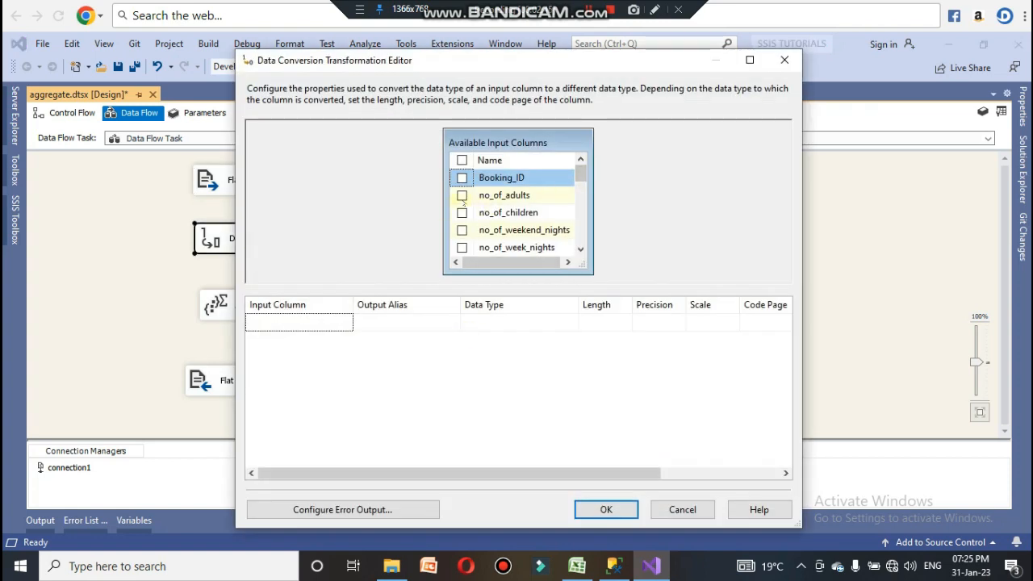
click(461, 195)
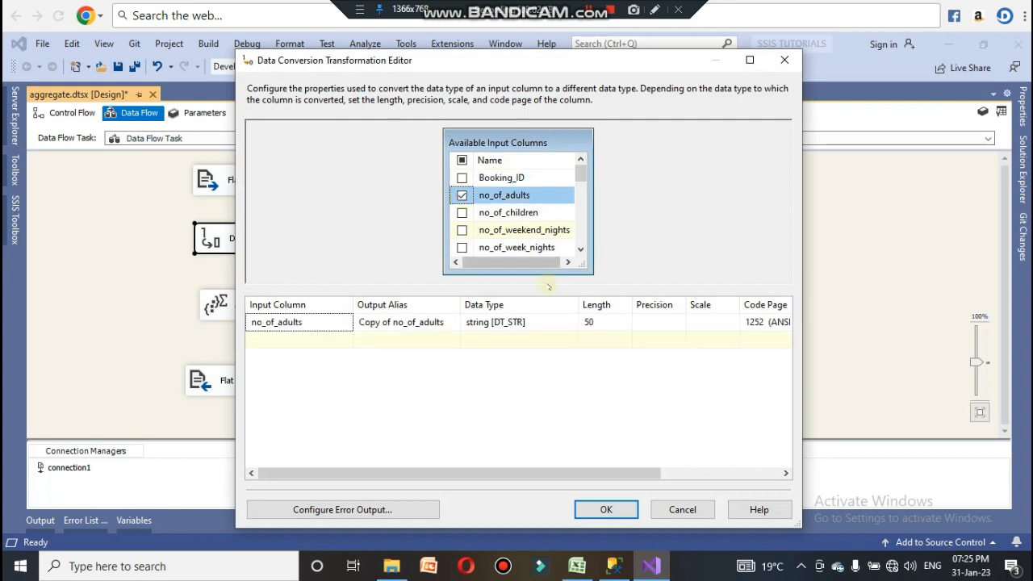
click(530, 324)
click(572, 321)
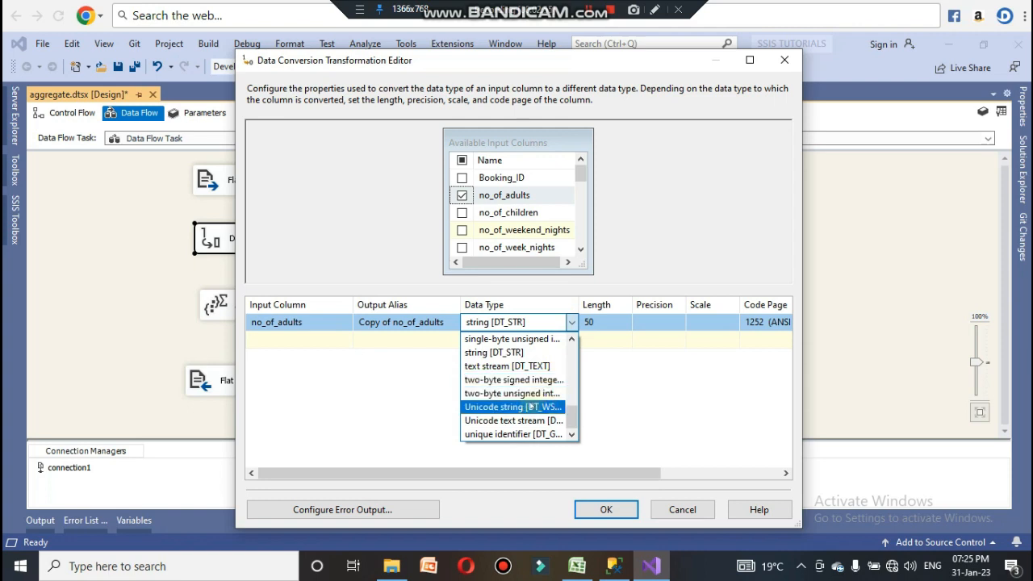
scroll(530, 403, up, 2)
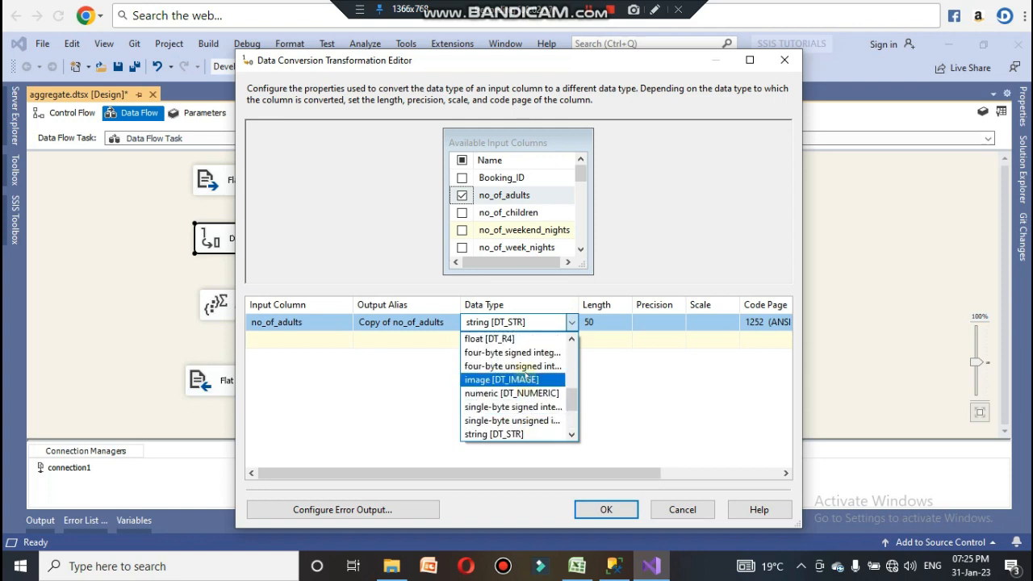
click(524, 367)
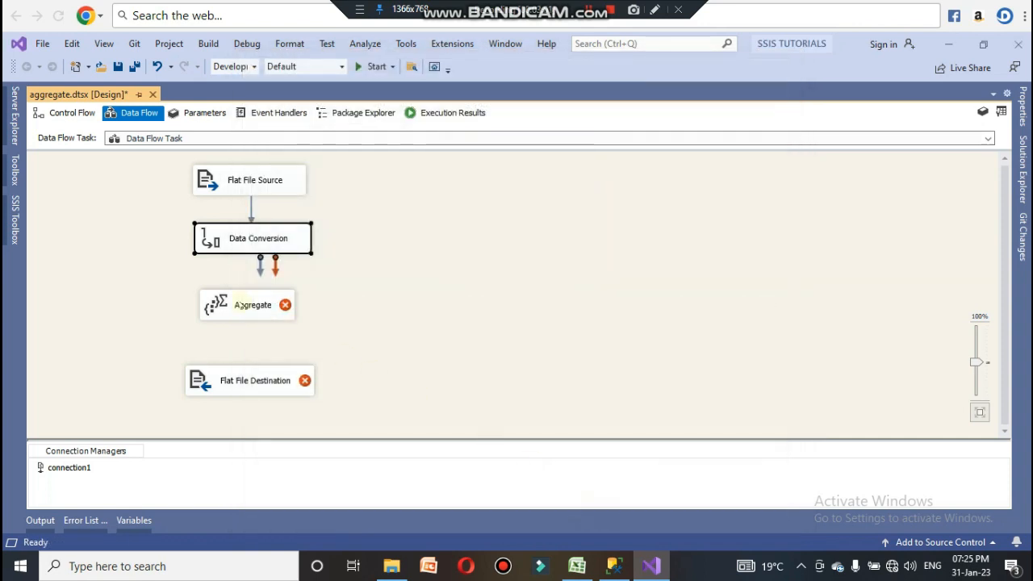
Step: Connect Data Conversion to the Aggregate and set the Aggregate to Count the no_of_adults column
drag(260, 271, 257, 301)
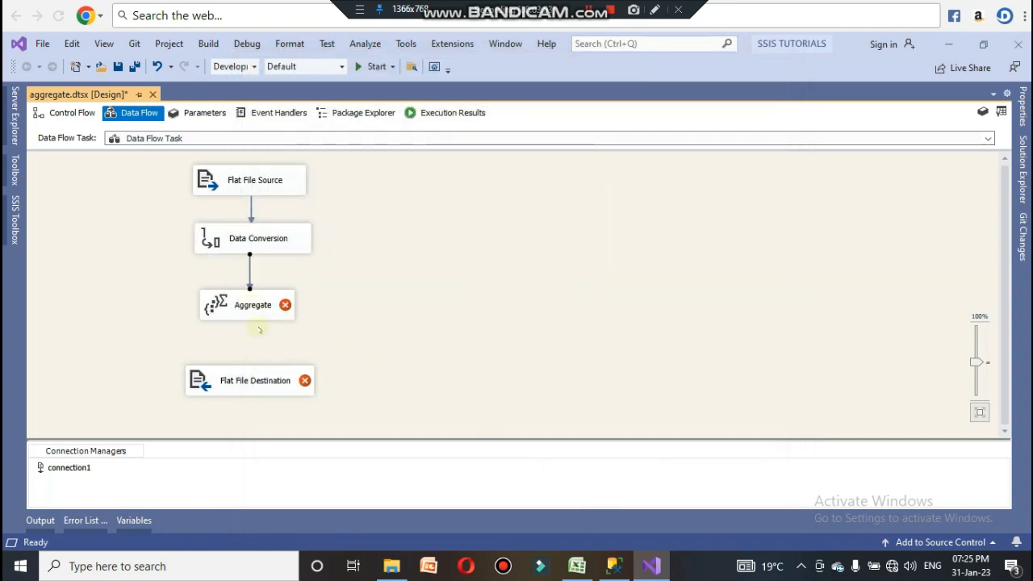
click(215, 305)
double_click(215, 304)
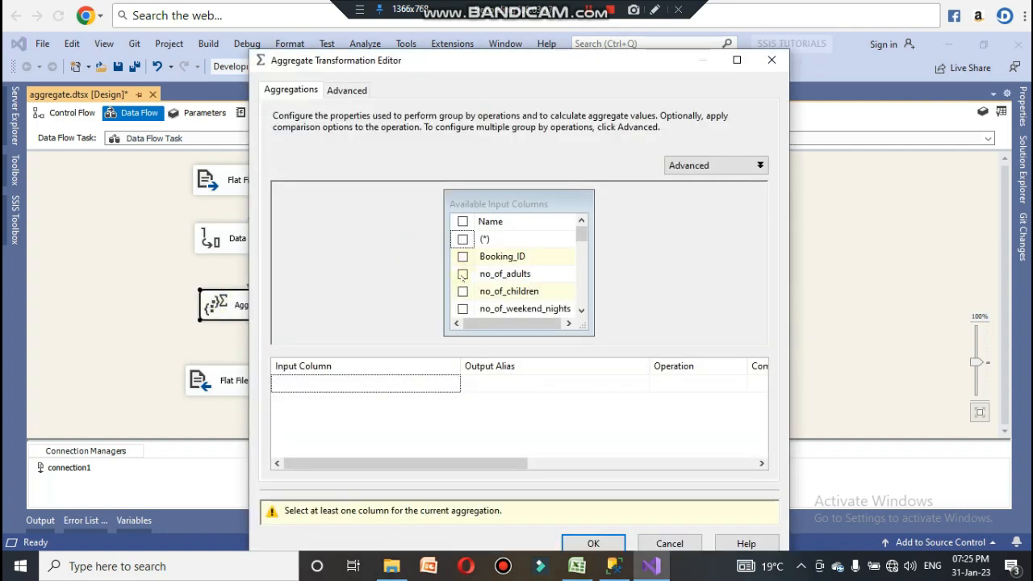
click(462, 275)
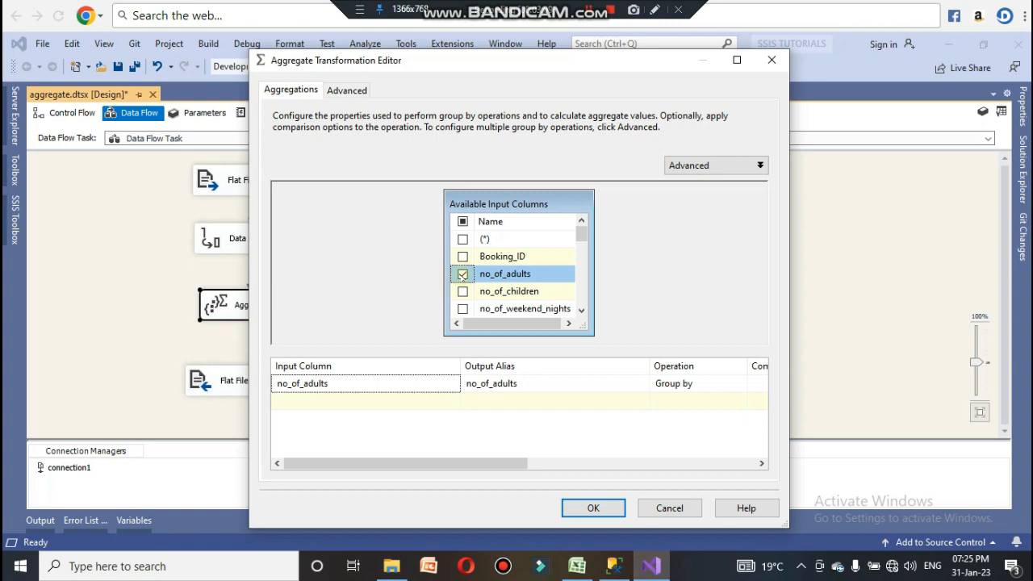
click(678, 380)
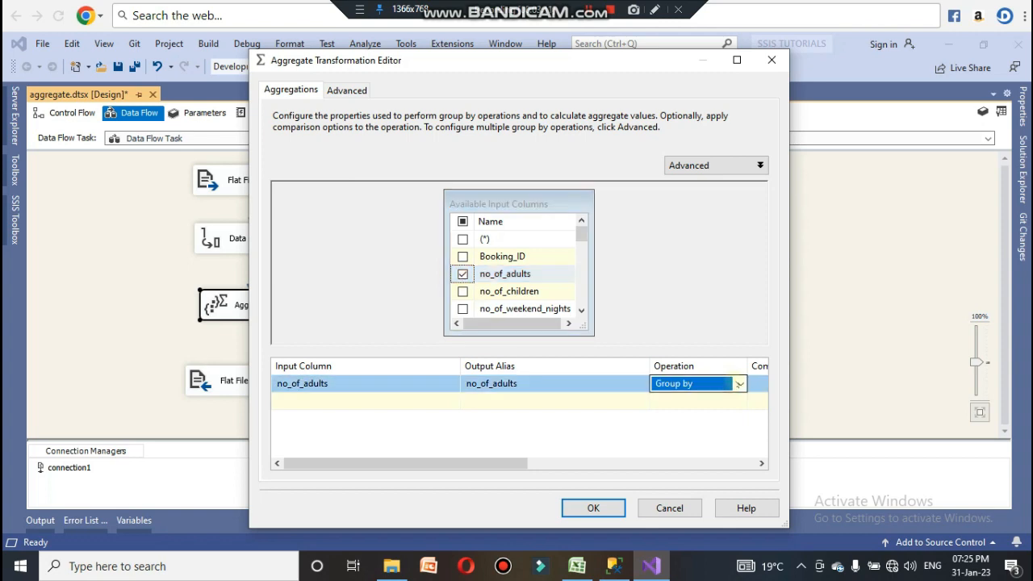
click(740, 383)
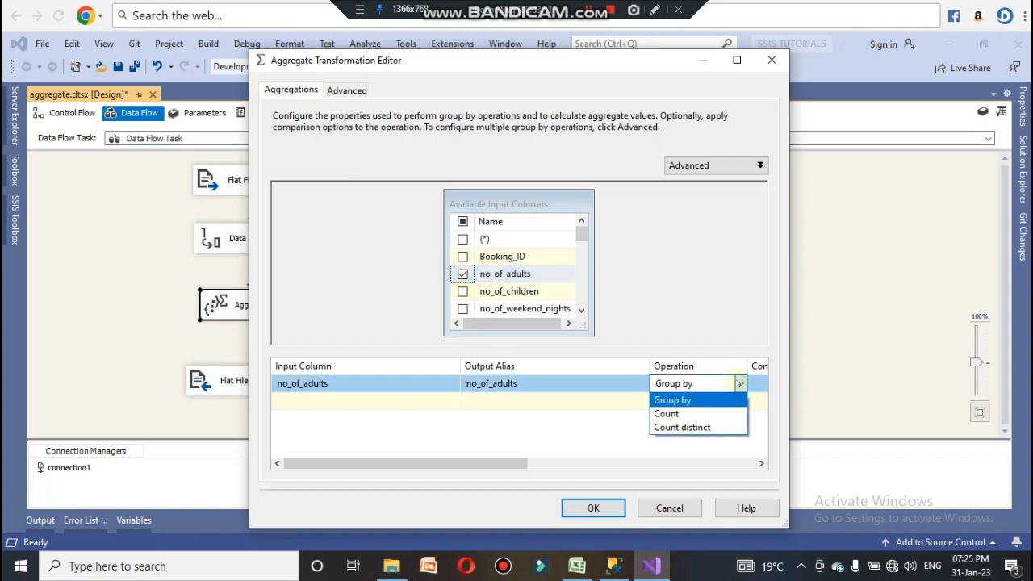
click(677, 414)
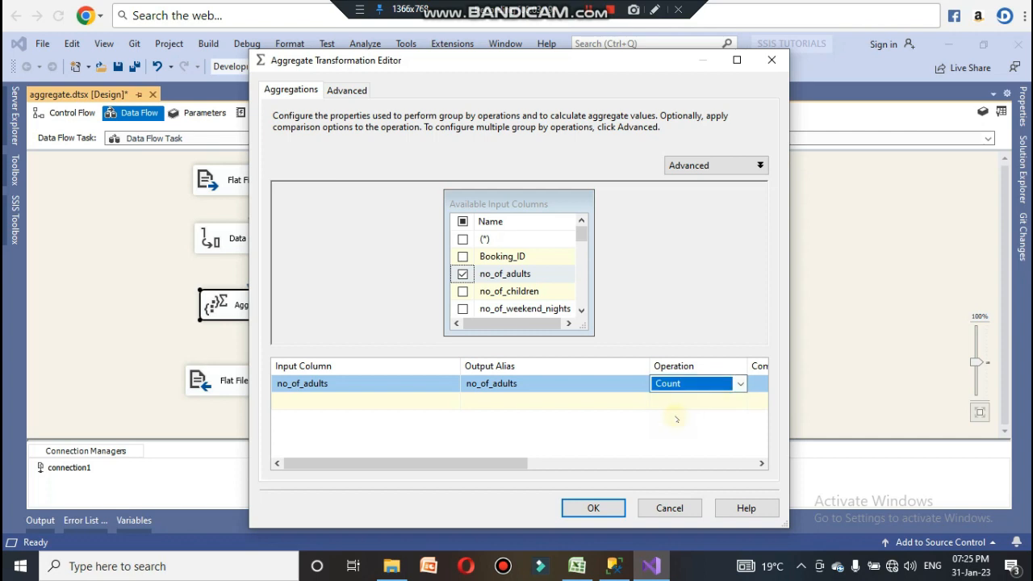
click(591, 507)
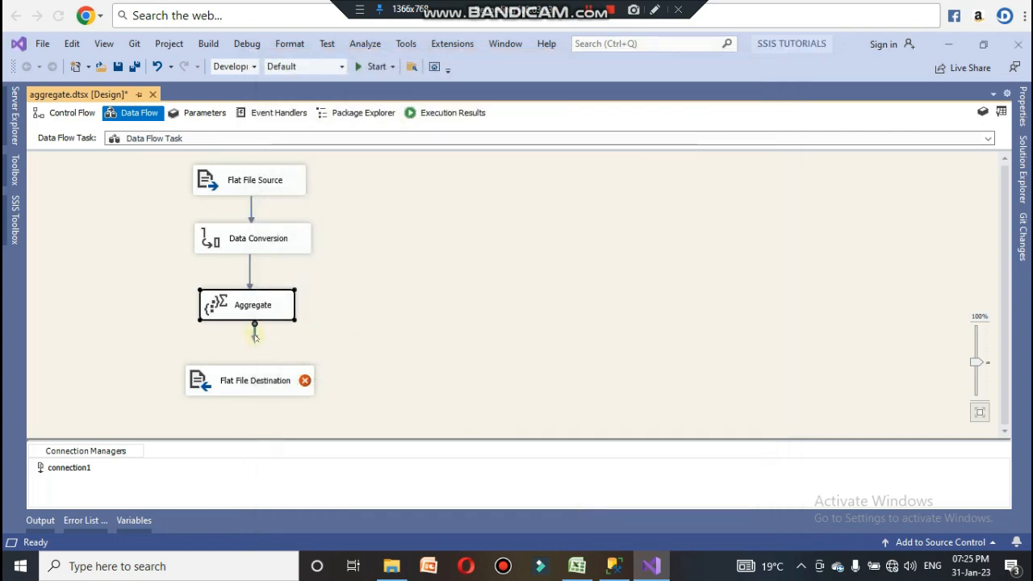
Step: Connect the Aggregate to the Flat File Destination and rename the destination aggregate count
drag(255, 338, 245, 383)
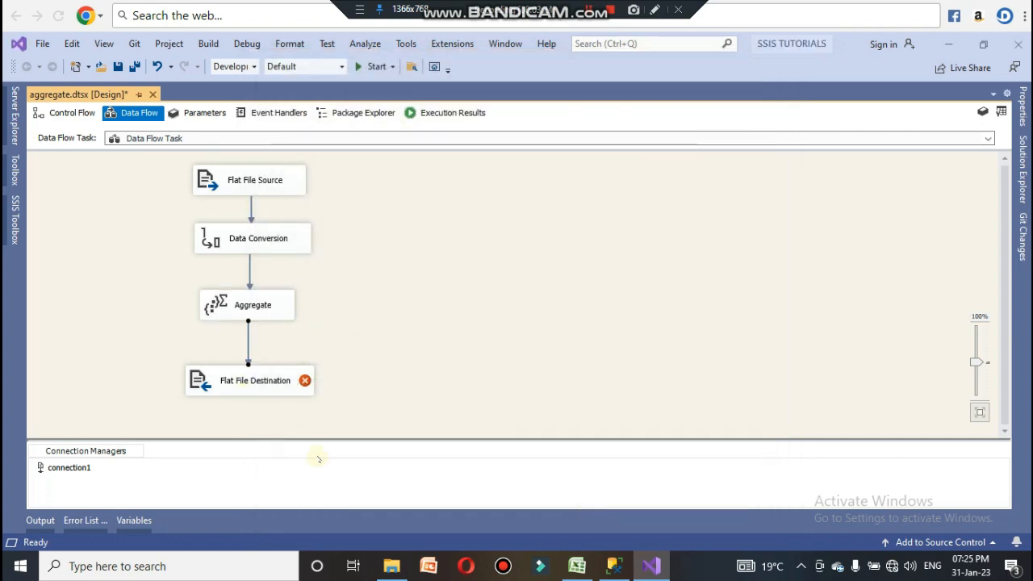
click(246, 384)
click(246, 384)
text(count)
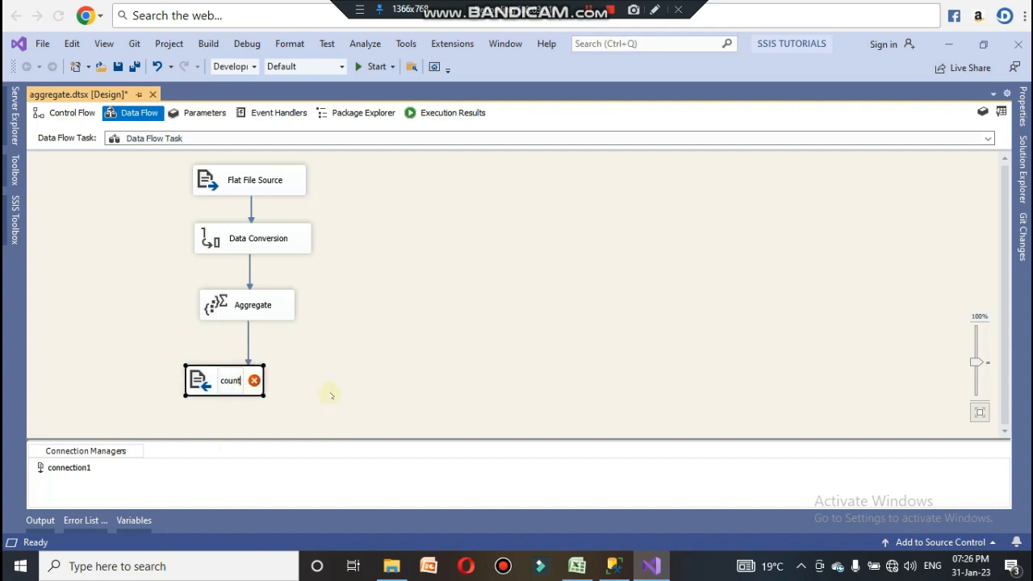
click(222, 384)
text(aggrega)
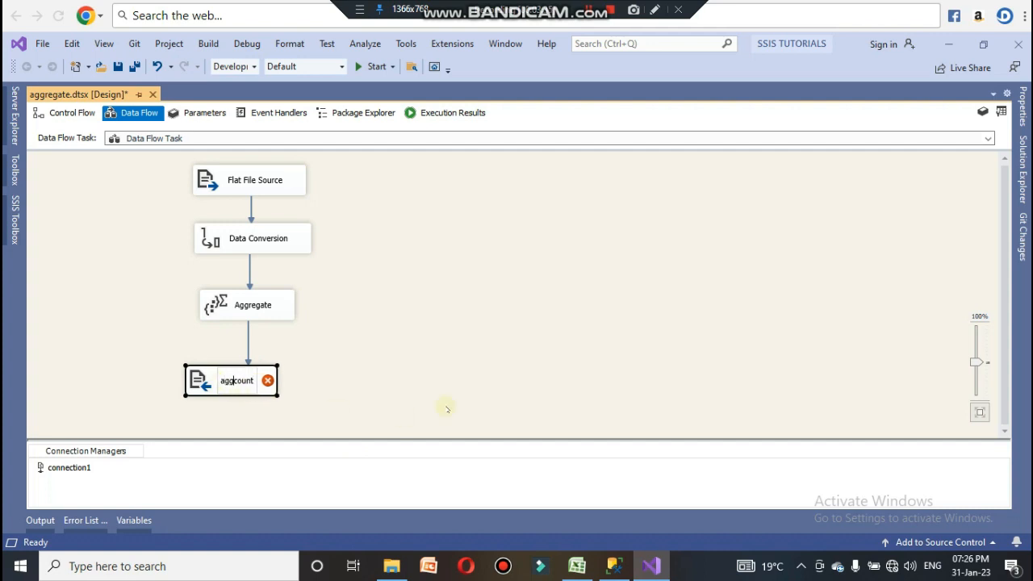
text(te)
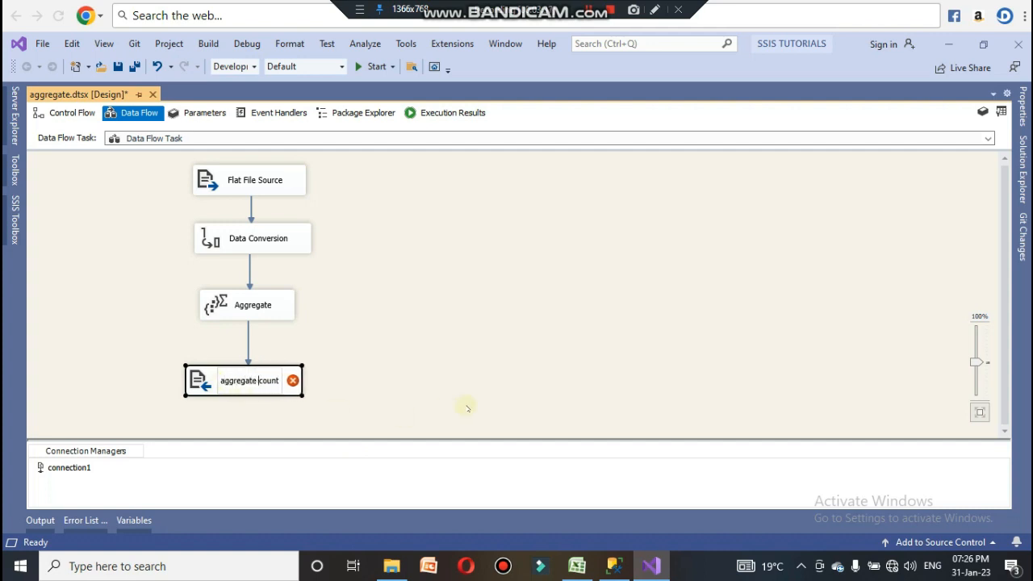
click(447, 409)
Step: Open the destination's editor and create a new delimited flat file connection manager named connection2
double_click(229, 386)
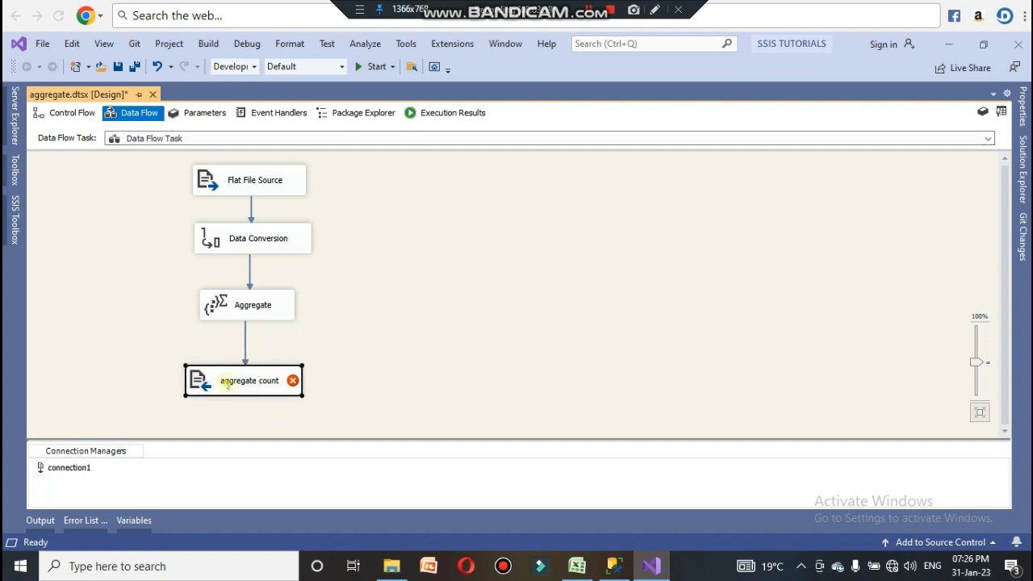
click(370, 188)
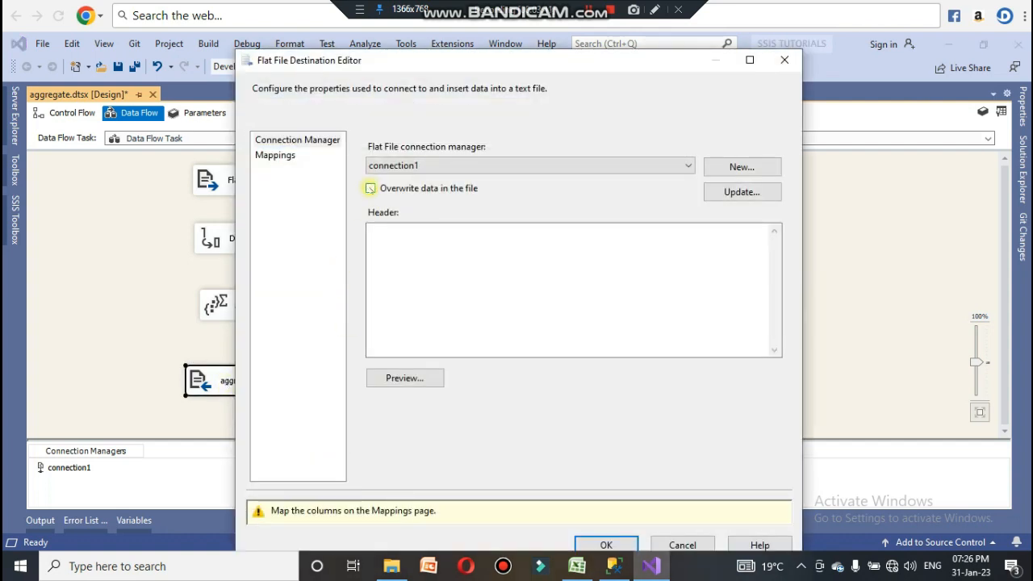
click(730, 167)
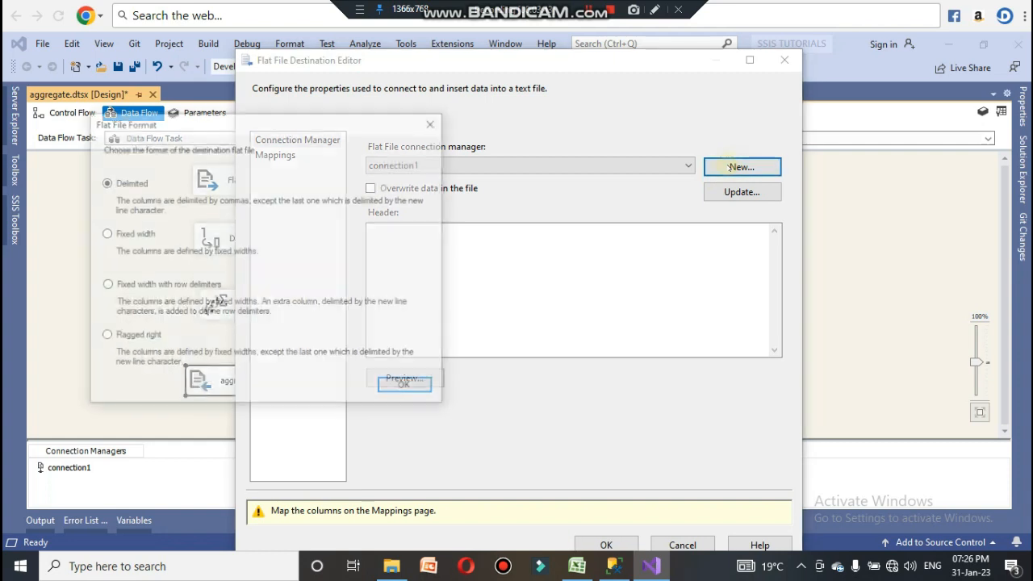
click(415, 384)
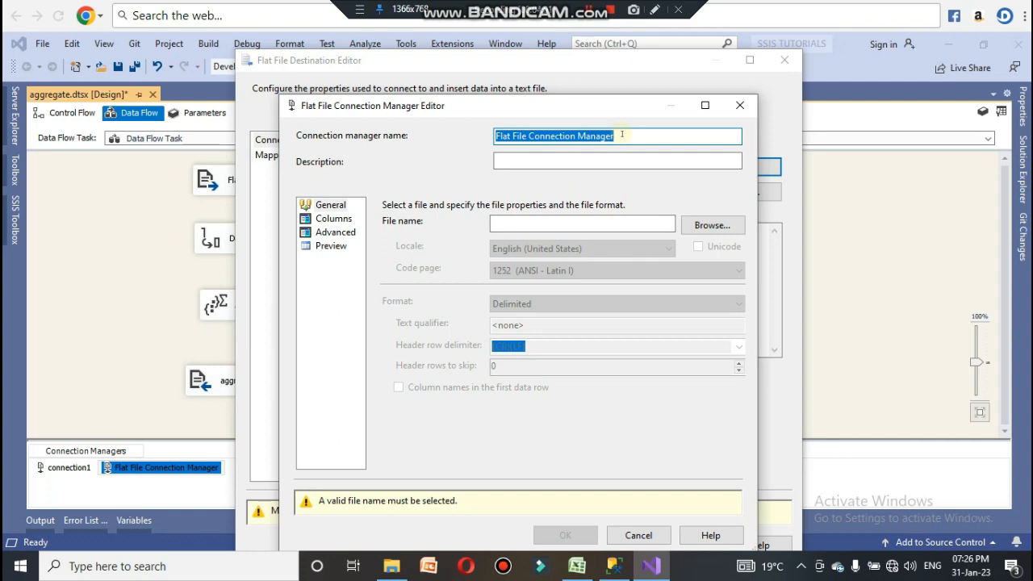
text(connection2)
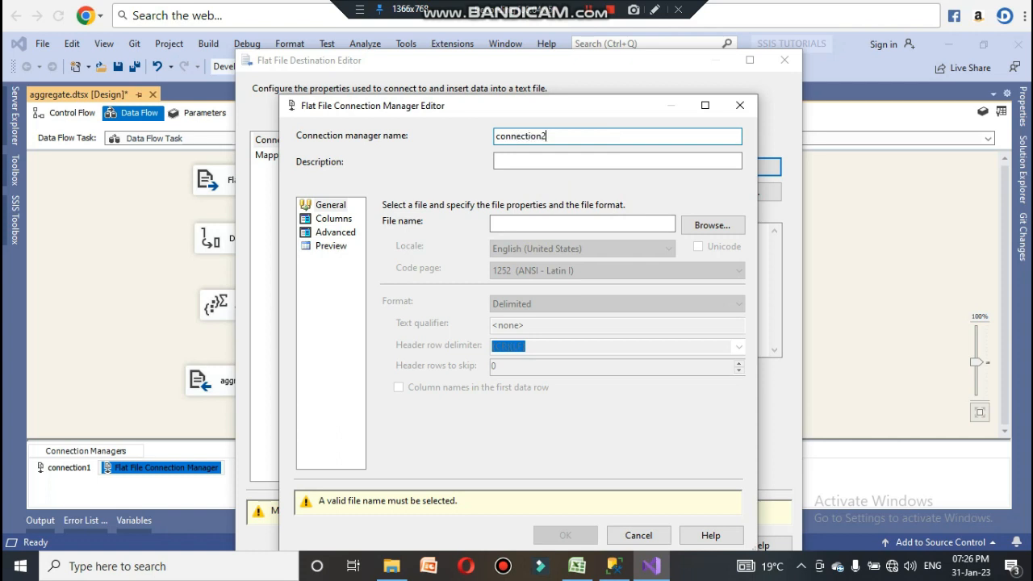
Step: Browse the Desktop for CSV files and select file 1 as the destination connection's file
click(711, 226)
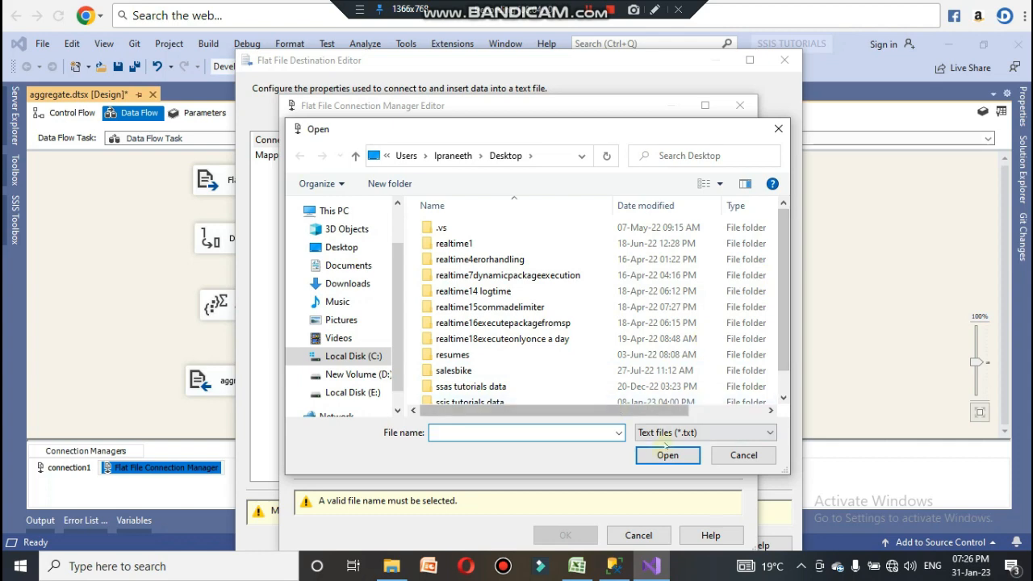
click(668, 433)
click(668, 458)
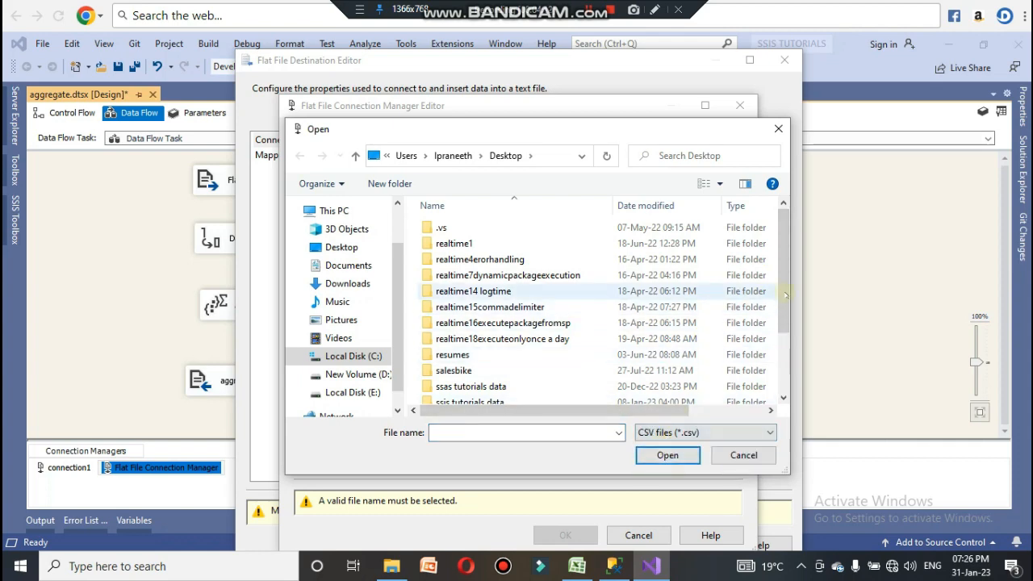
drag(786, 292, 787, 367)
click(476, 352)
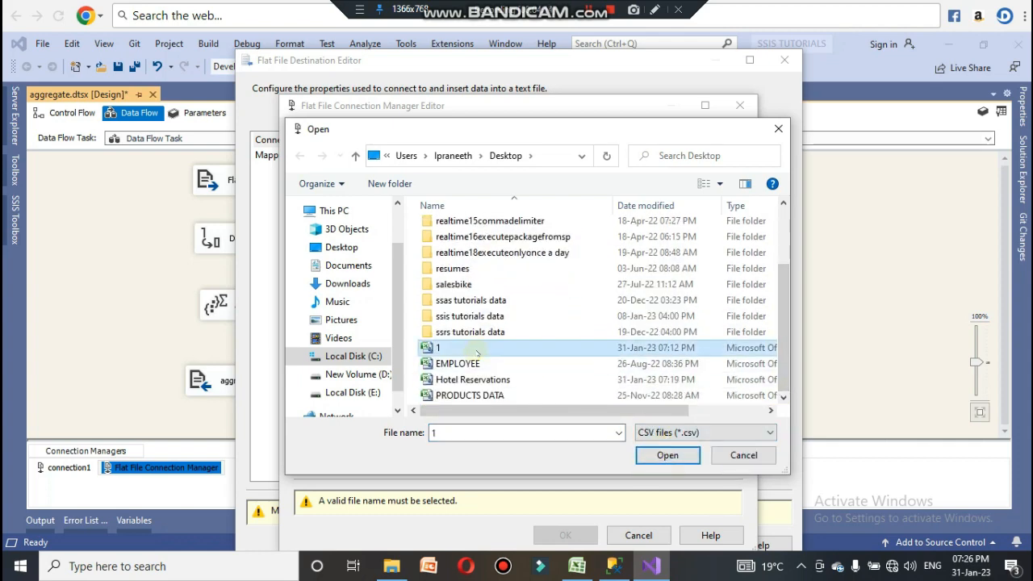
click(668, 456)
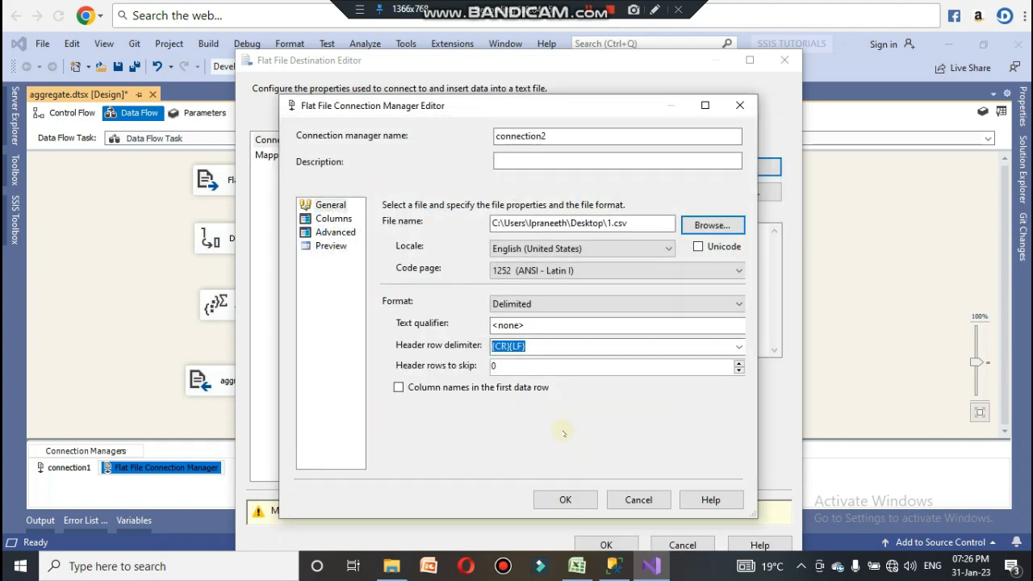
Step: Check the connection's columns, confirm connection2, and accept the destination's column mappings
click(333, 218)
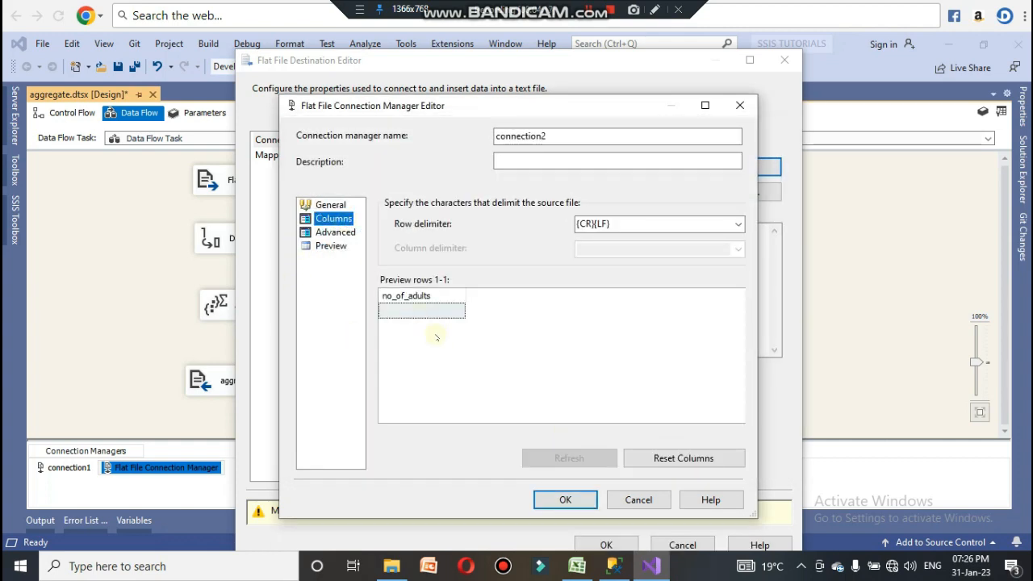
click(565, 500)
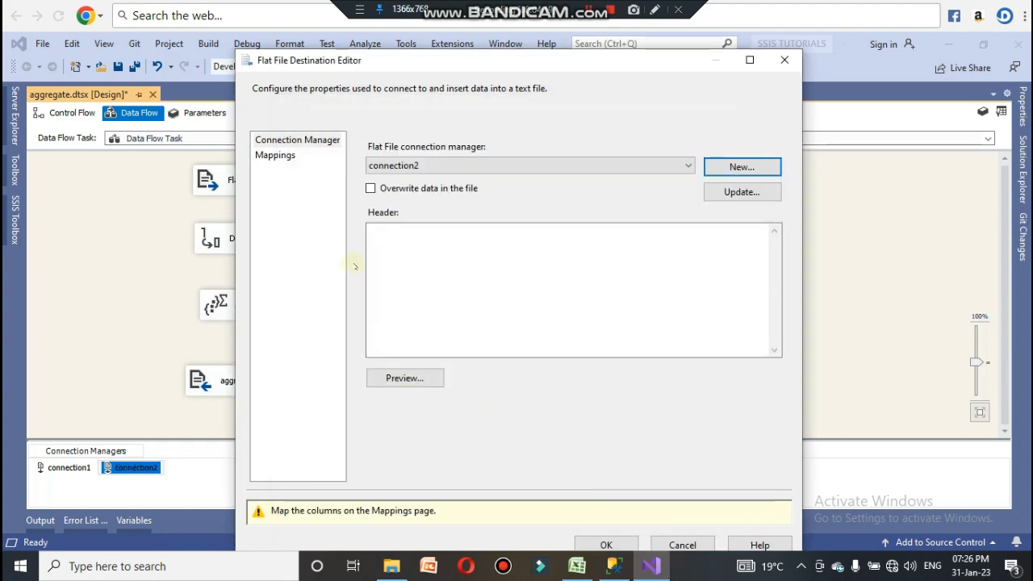
click(275, 155)
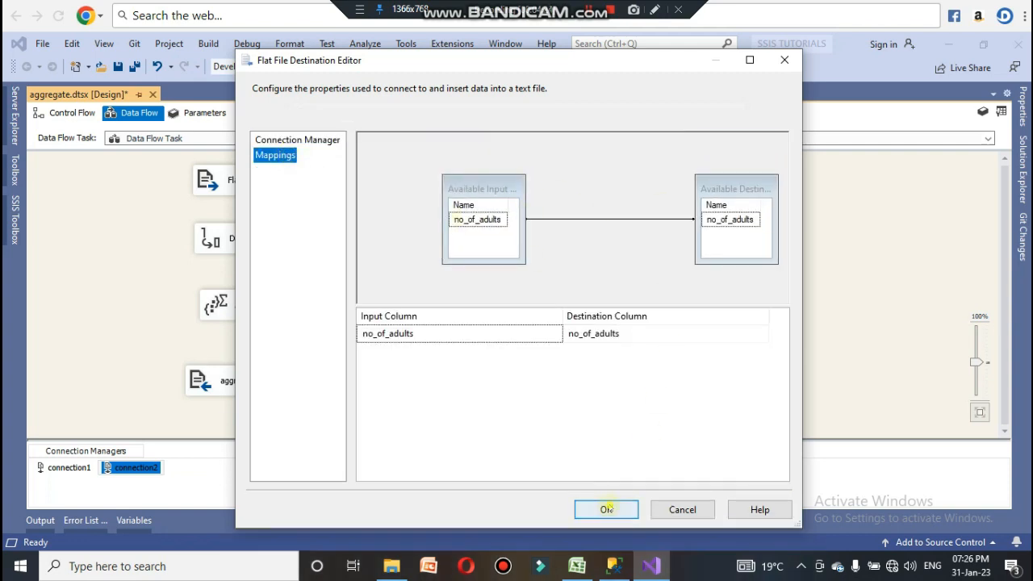
click(606, 509)
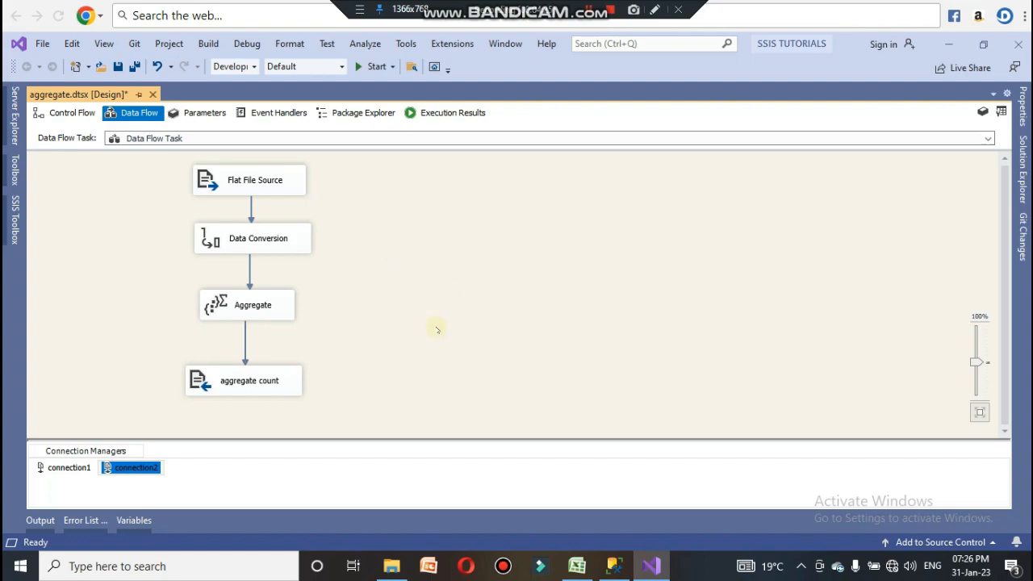
Step: Duplicate the CSV file 1 on the Desktop and rename the copy as 2
click(949, 44)
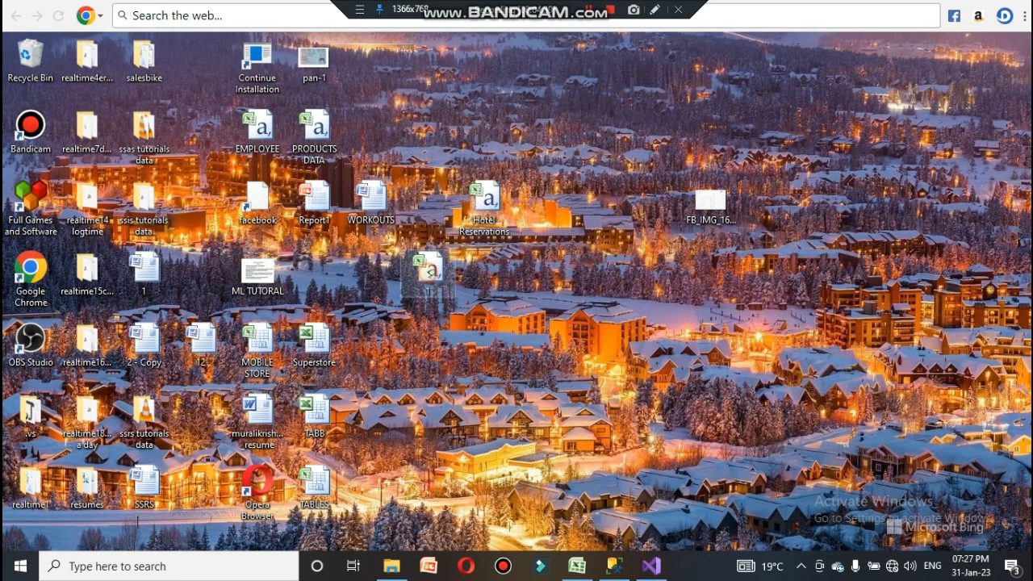
right_click(430, 274)
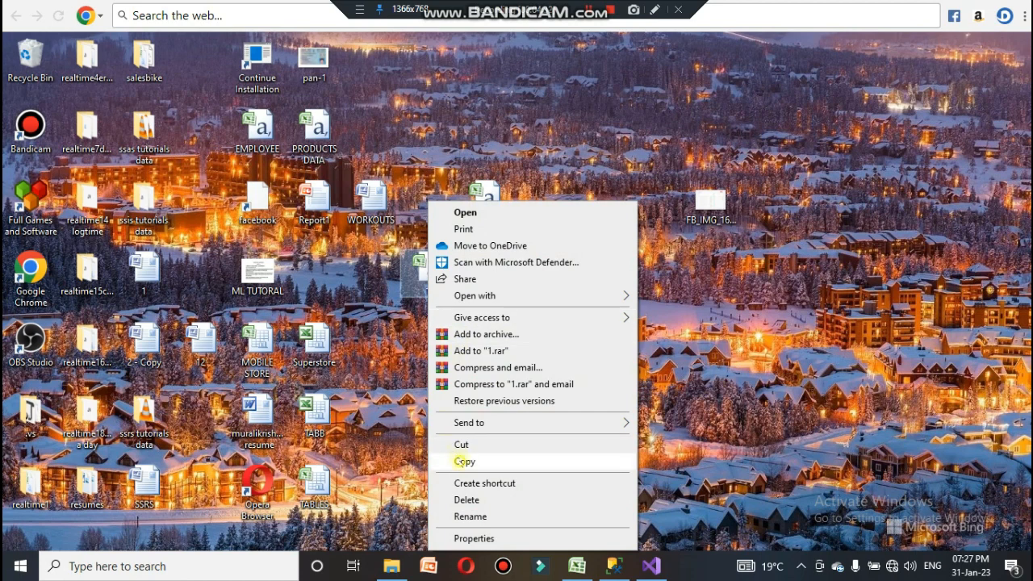
click(463, 462)
right_click(414, 103)
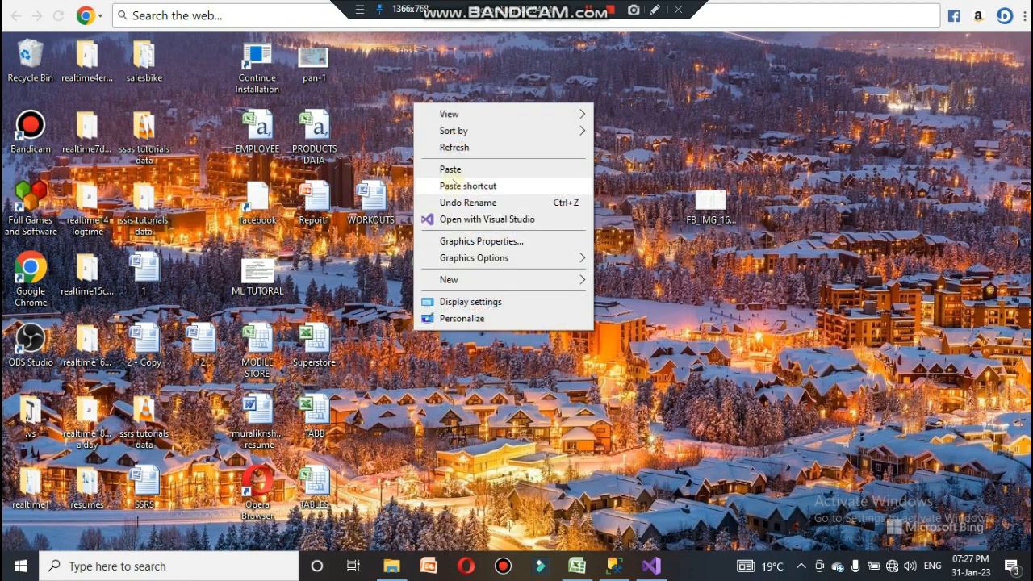
click(450, 169)
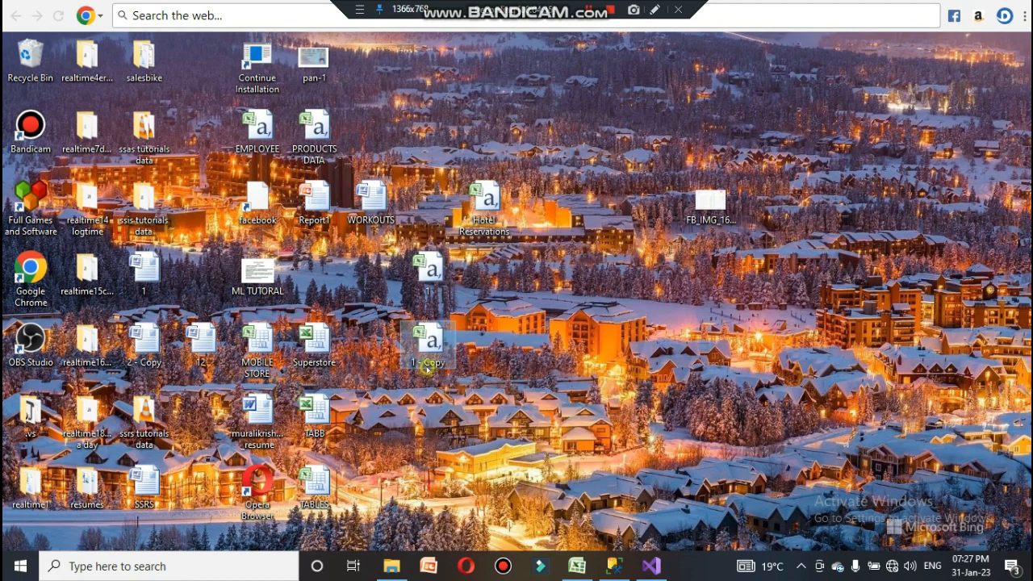
click(427, 364)
text(2)
click(446, 385)
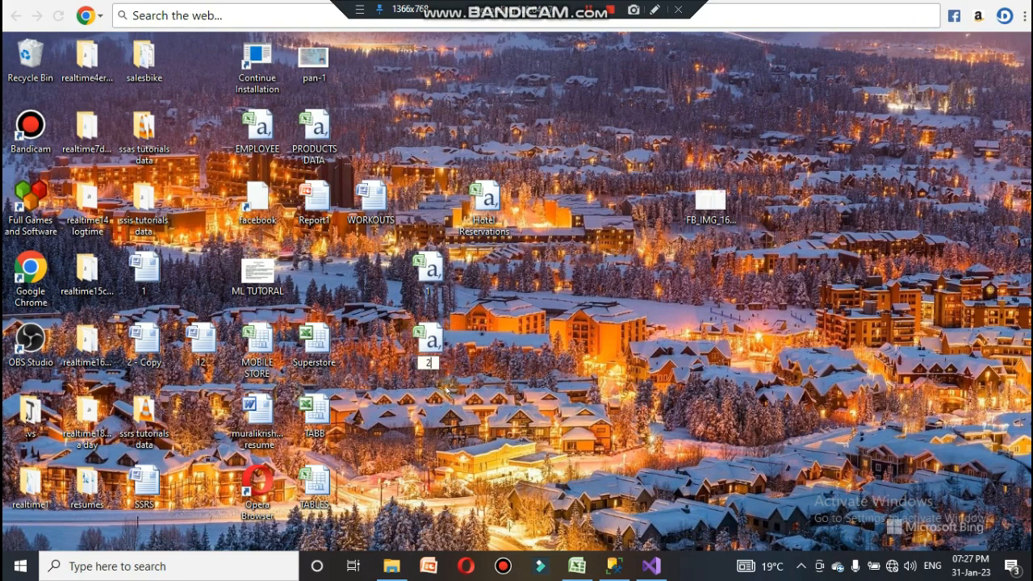
Step: Open file 2 in Excel to inspect its contents, close it, and return to Visual Studio
double_click(434, 333)
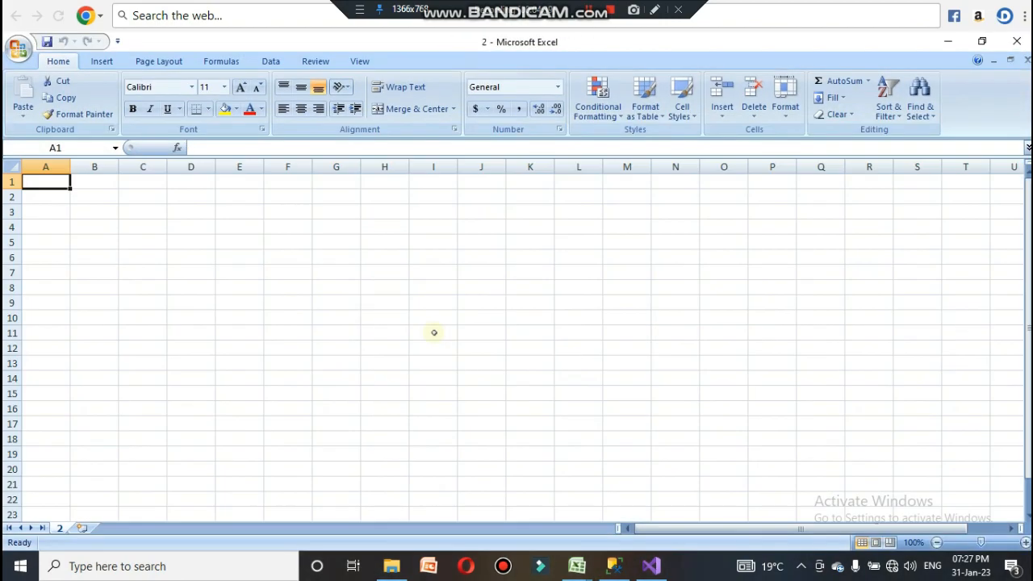
click(1017, 41)
click(948, 41)
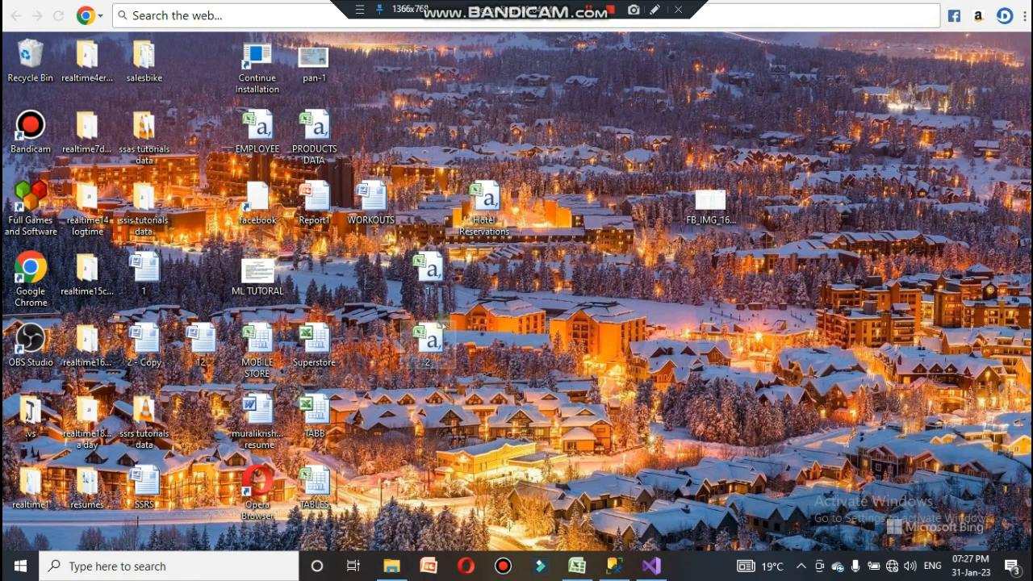
click(652, 566)
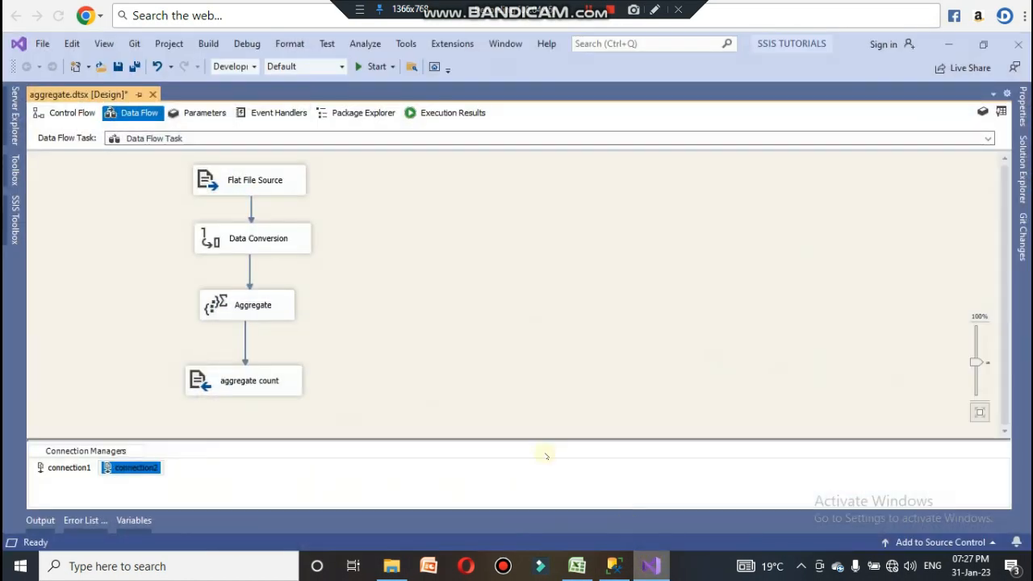
Step: Copy the Flat File Source and paste a duplicate beside the existing data flow
click(378, 376)
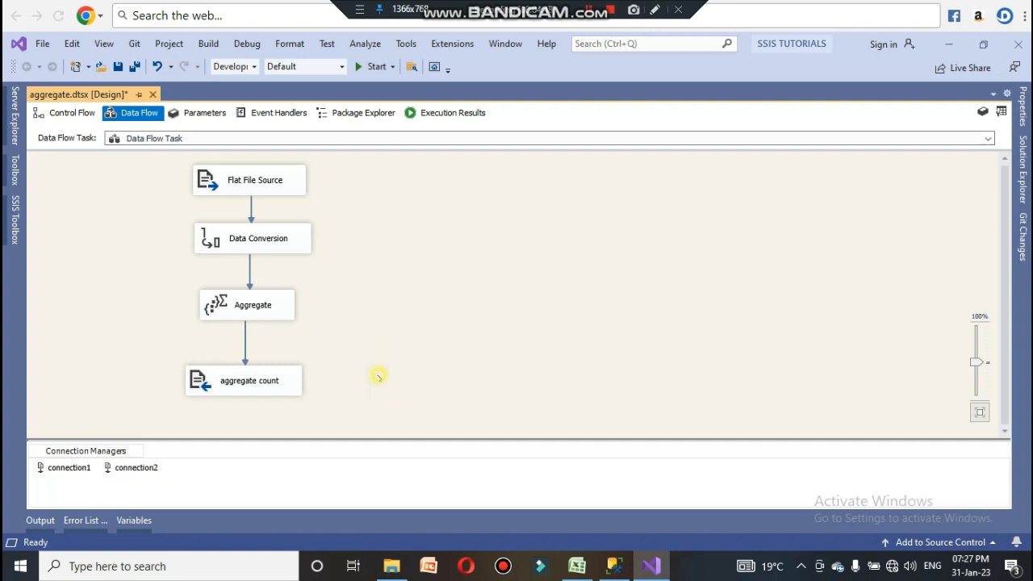
click(283, 179)
right_click(282, 177)
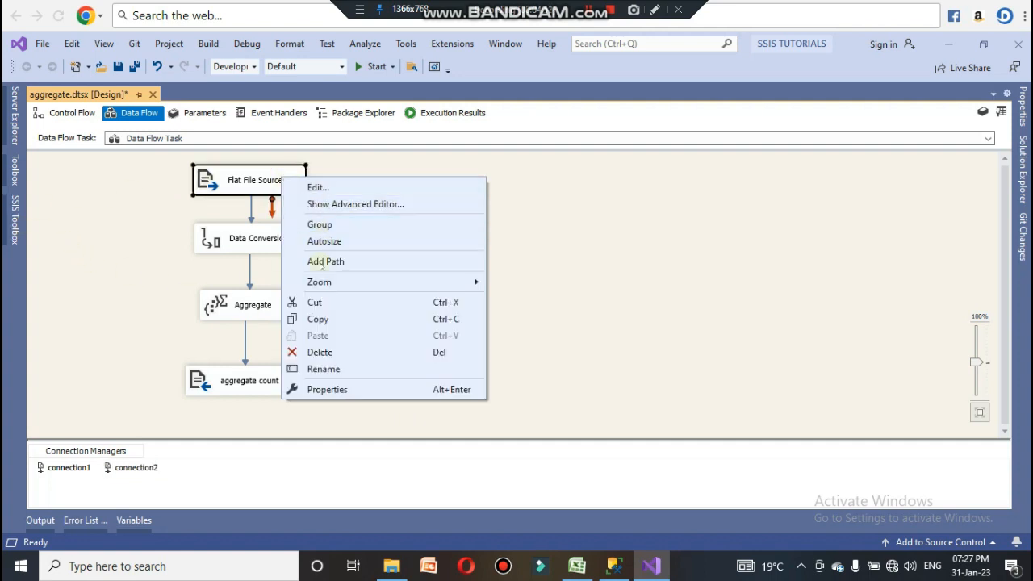
click(315, 319)
click(447, 171)
right_click(447, 172)
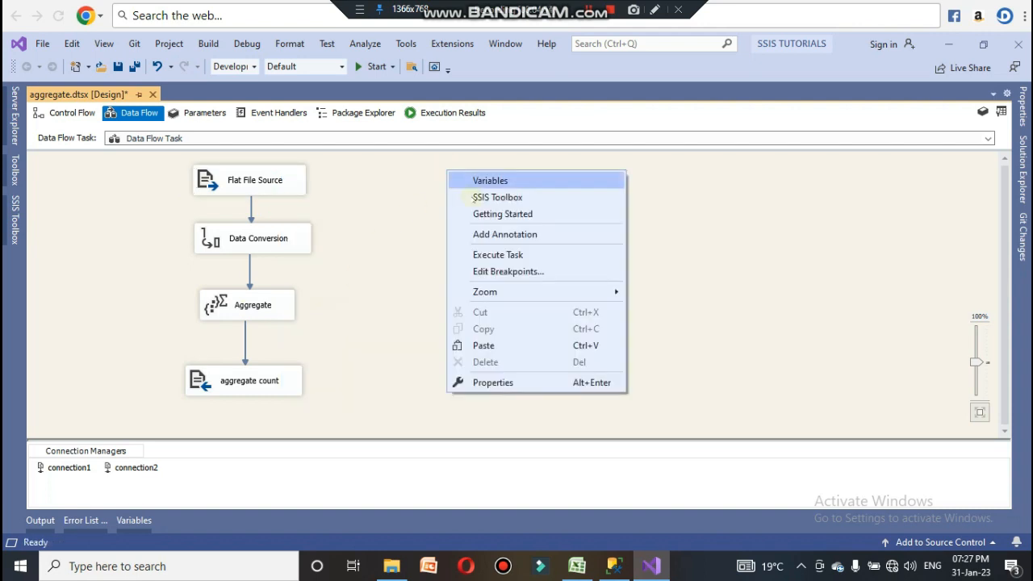
click(489, 345)
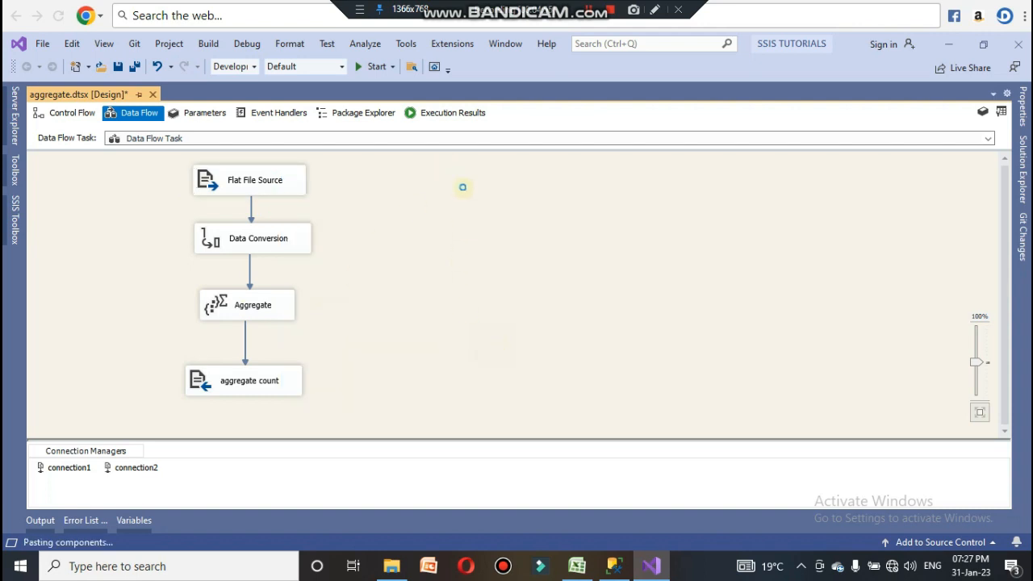
Step: Copy the Data Conversion and paste a duplicate below Flat File Source 1
right_click(289, 240)
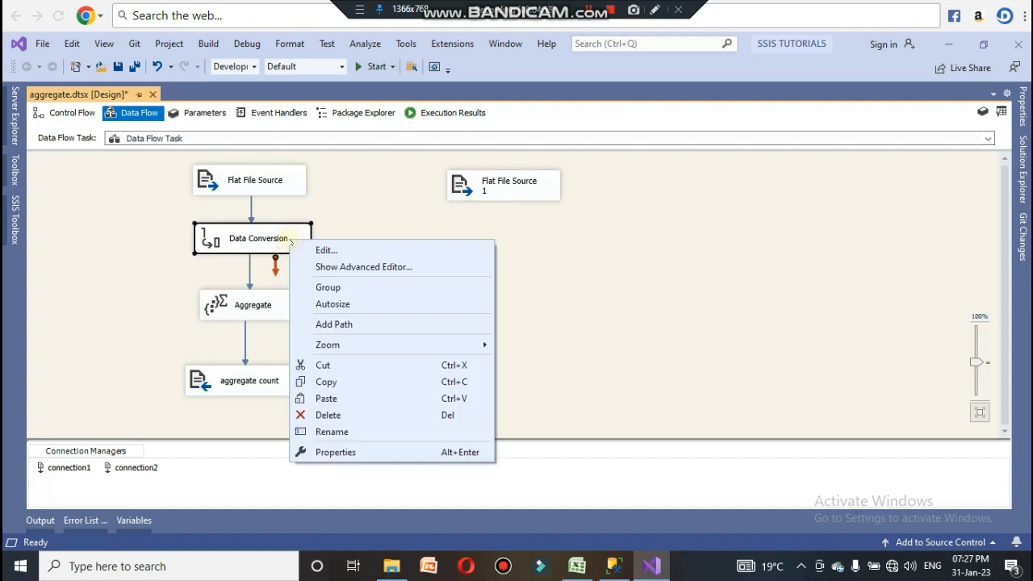
click(339, 384)
right_click(441, 257)
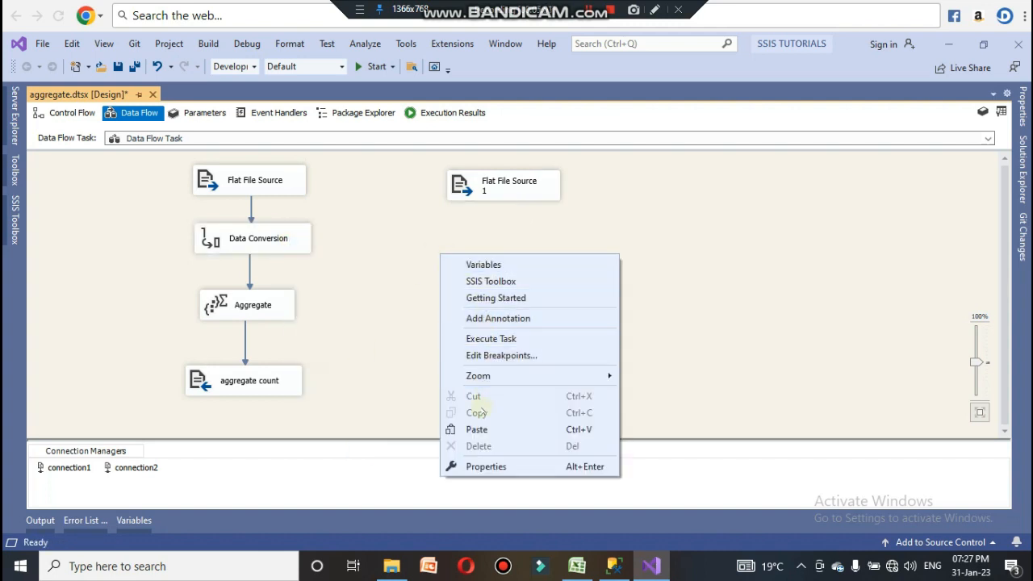
click(476, 429)
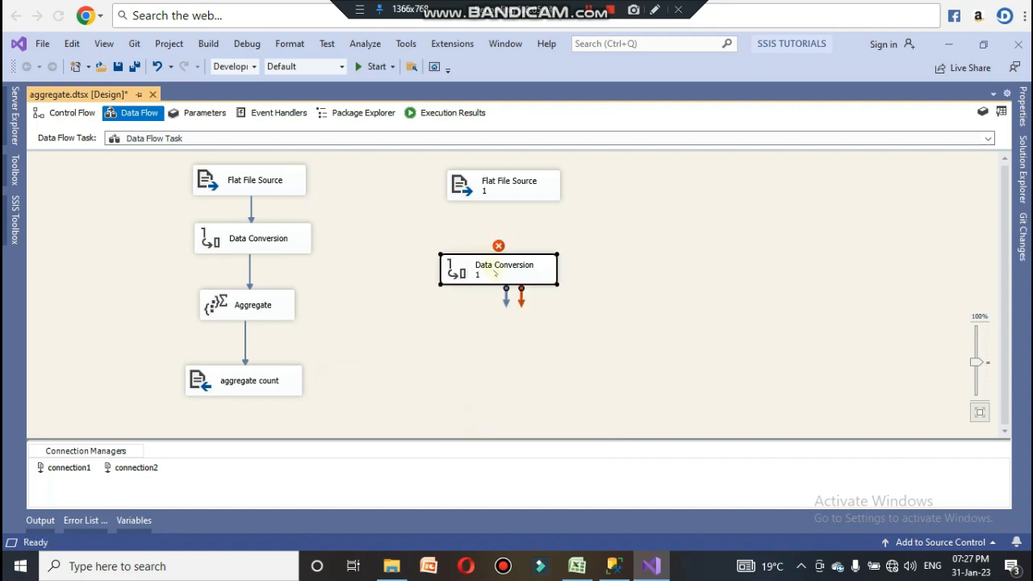
mouse_move(495, 273)
mouse_down()
mouse_move(504, 240)
mouse_move(494, 255)
mouse_up()
Step: Open Flat File Source 1's editor, accept connection1, and connect it to Data Conversion 1
click(504, 181)
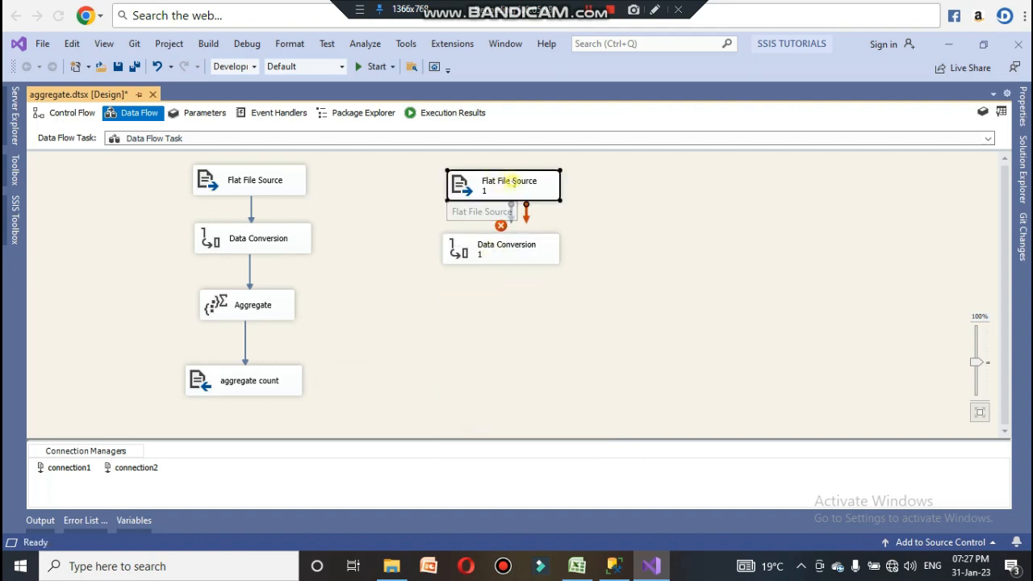
double_click(511, 182)
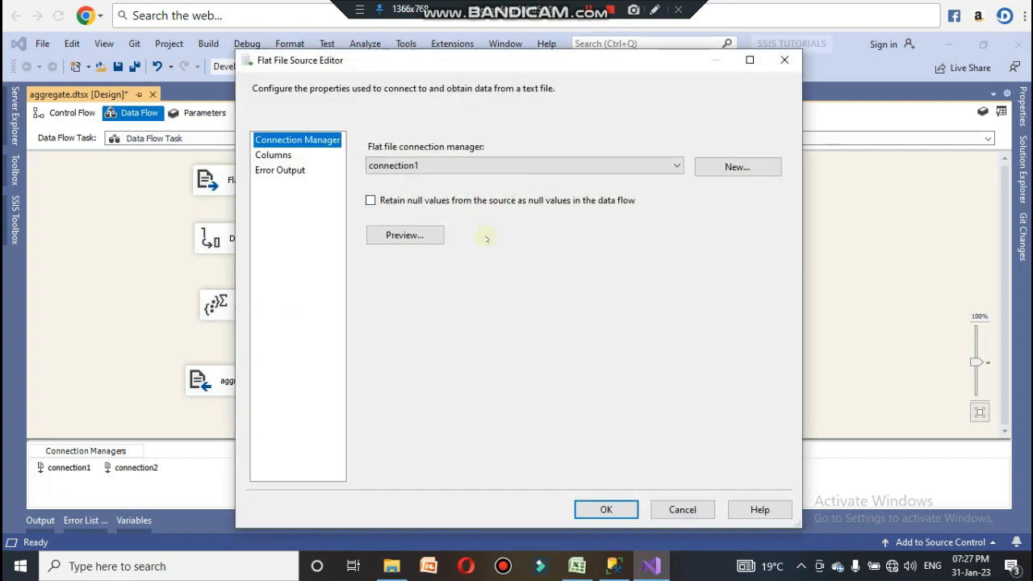
click(606, 509)
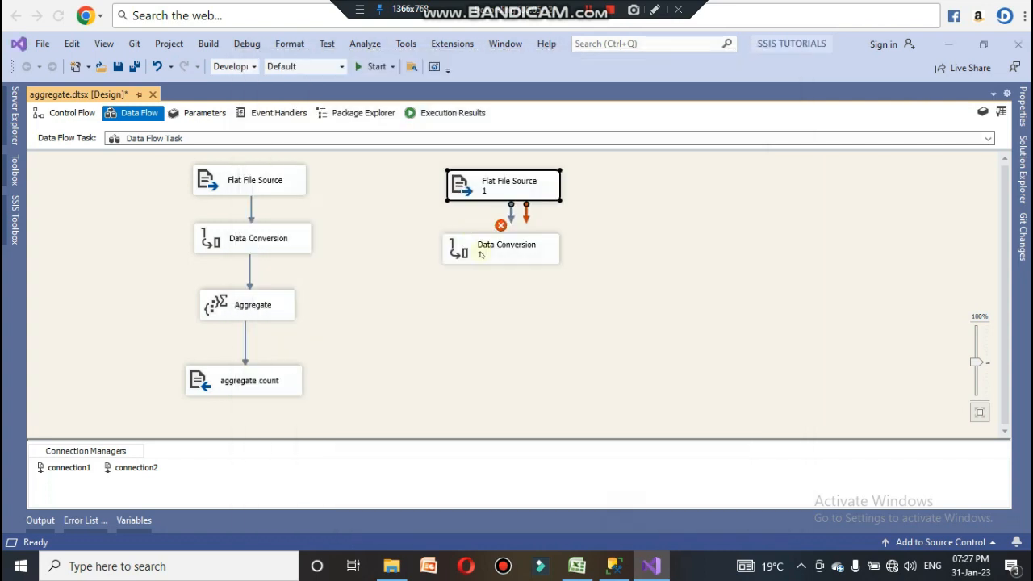
drag(515, 216, 514, 247)
Step: In Data Conversion 1, replace no_of_adults with no_of_children and convert it to a four-byte unsigned integer
double_click(505, 258)
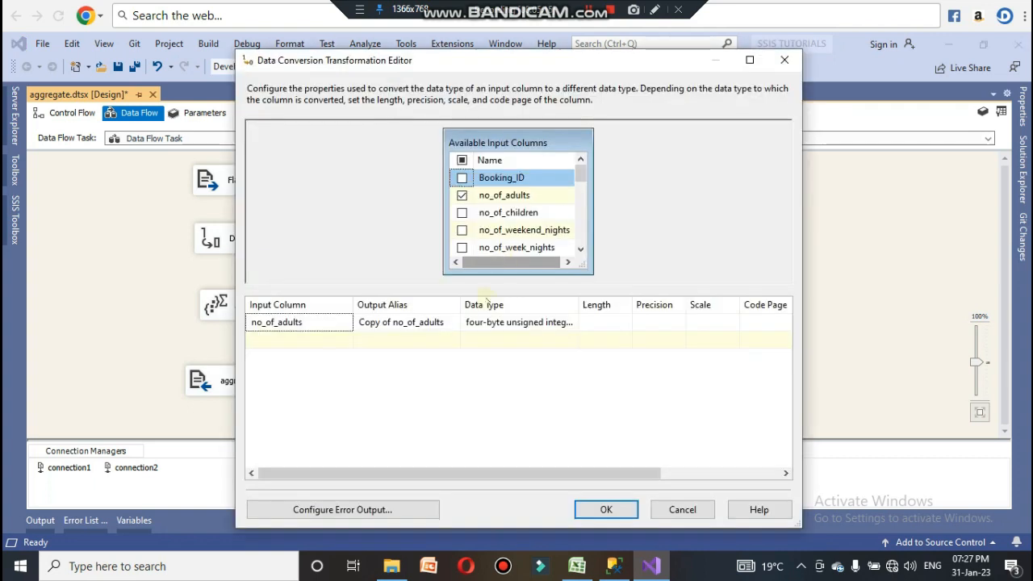
click(463, 197)
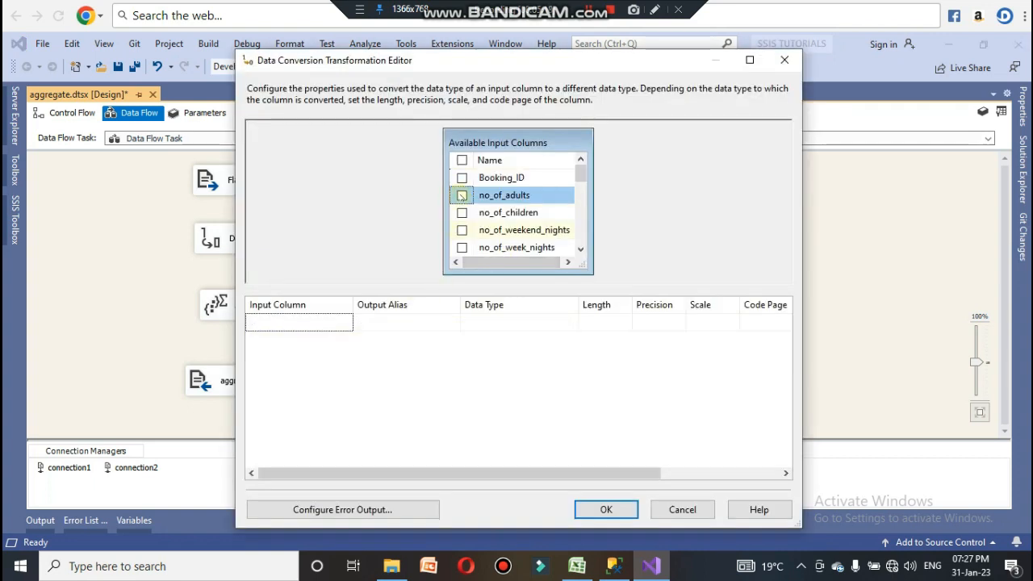
mouse_move(583, 176)
mouse_down()
mouse_move(587, 188)
mouse_move(585, 172)
mouse_up()
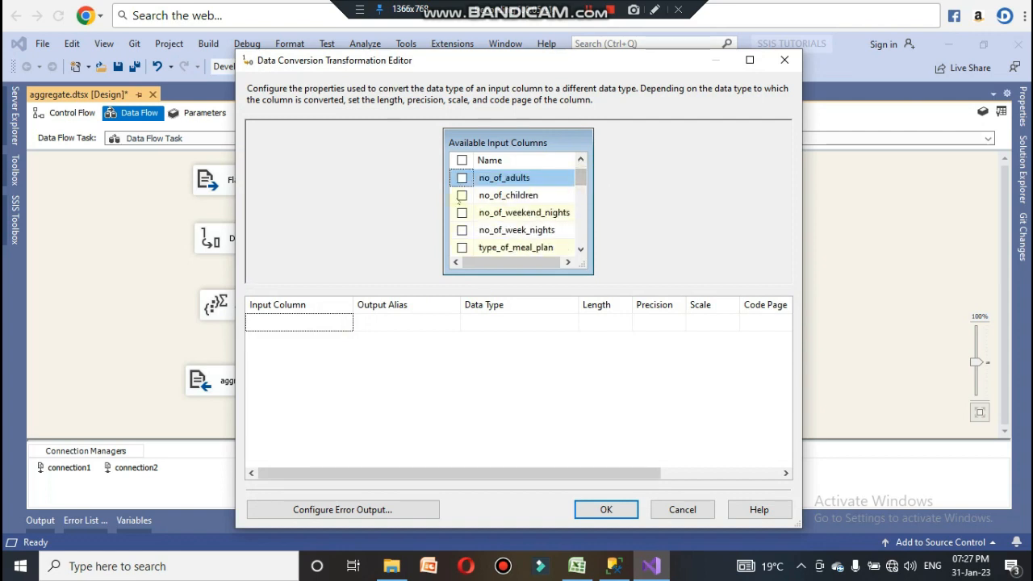
click(461, 195)
click(551, 324)
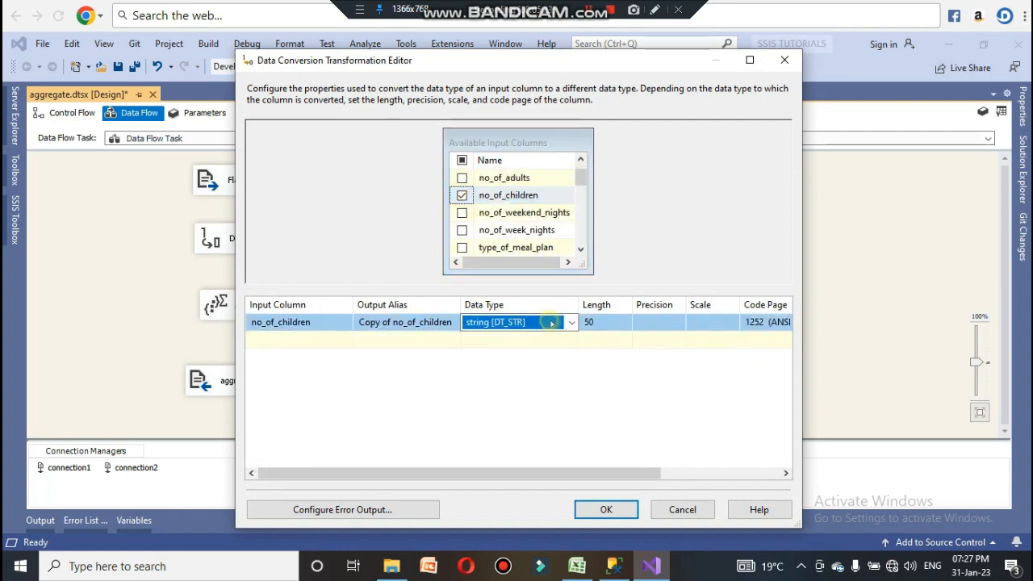
click(571, 322)
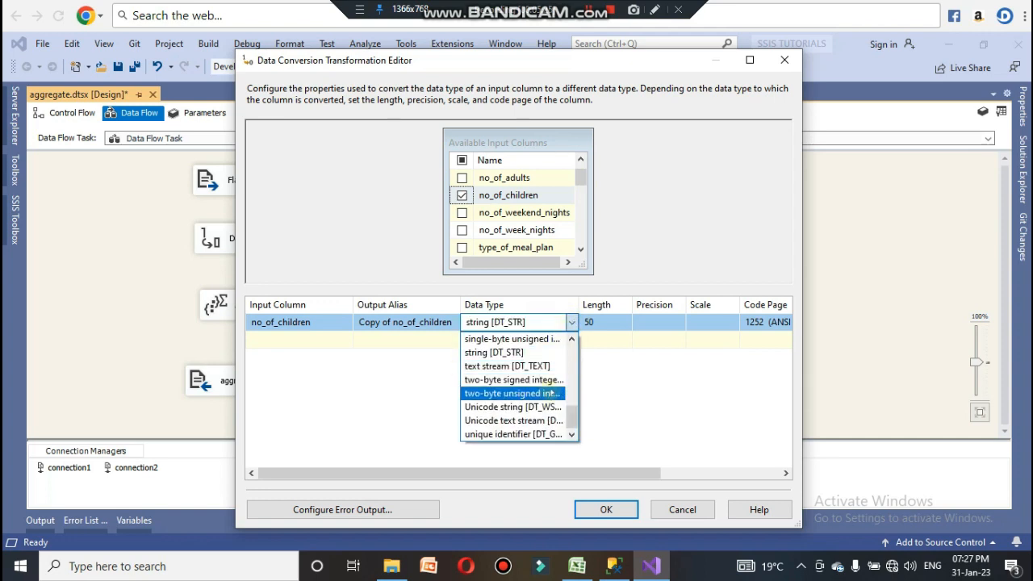
scroll(549, 393, up, 3)
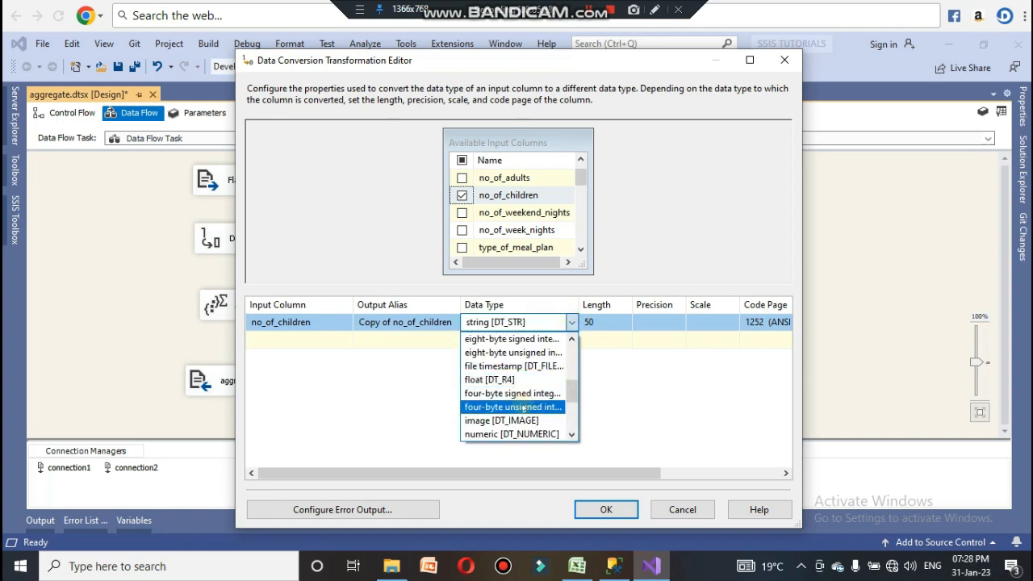
click(524, 393)
click(606, 509)
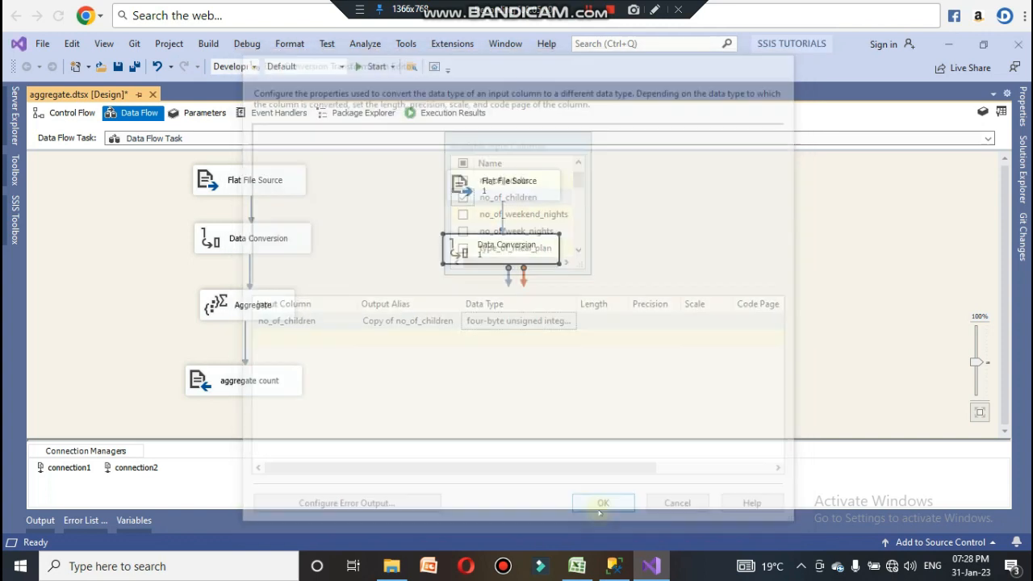
Step: Copy the Aggregate, paste it below Data Conversion 1, and connect Data Conversion 1 to Aggregate 1
click(480, 346)
right_click(251, 309)
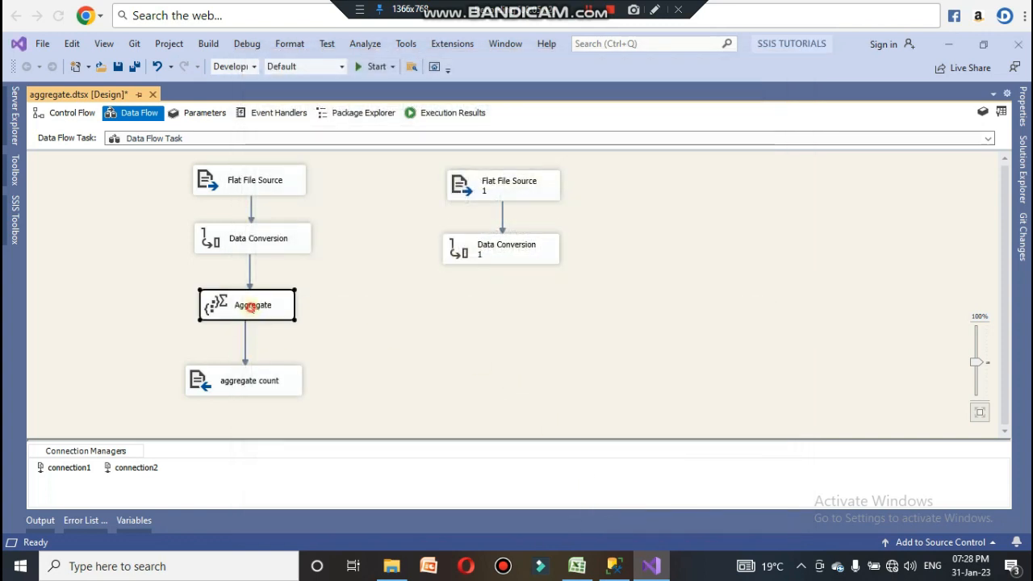
click(288, 450)
right_click(433, 303)
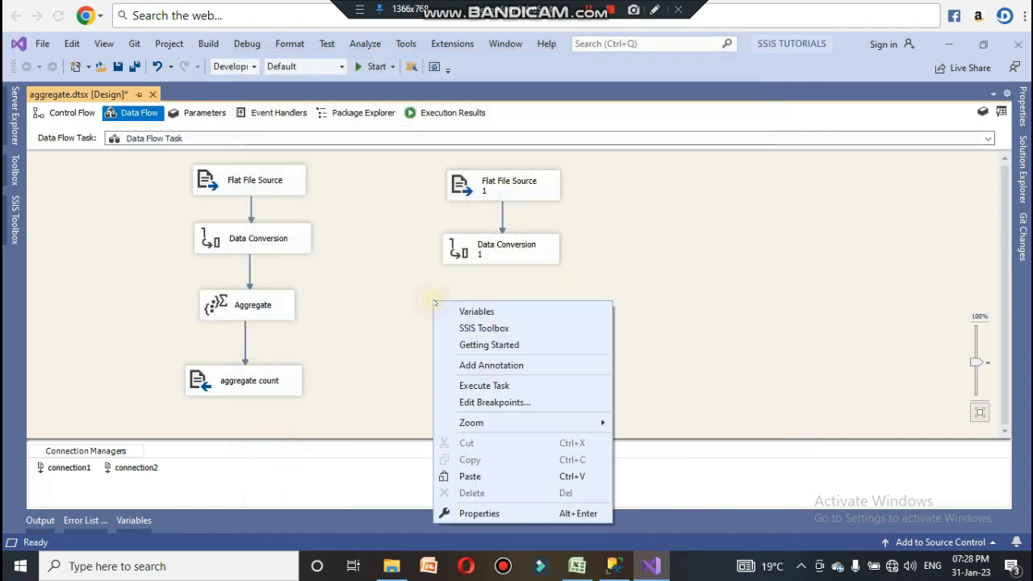
click(470, 476)
drag(519, 308, 522, 317)
click(514, 257)
drag(508, 279, 510, 311)
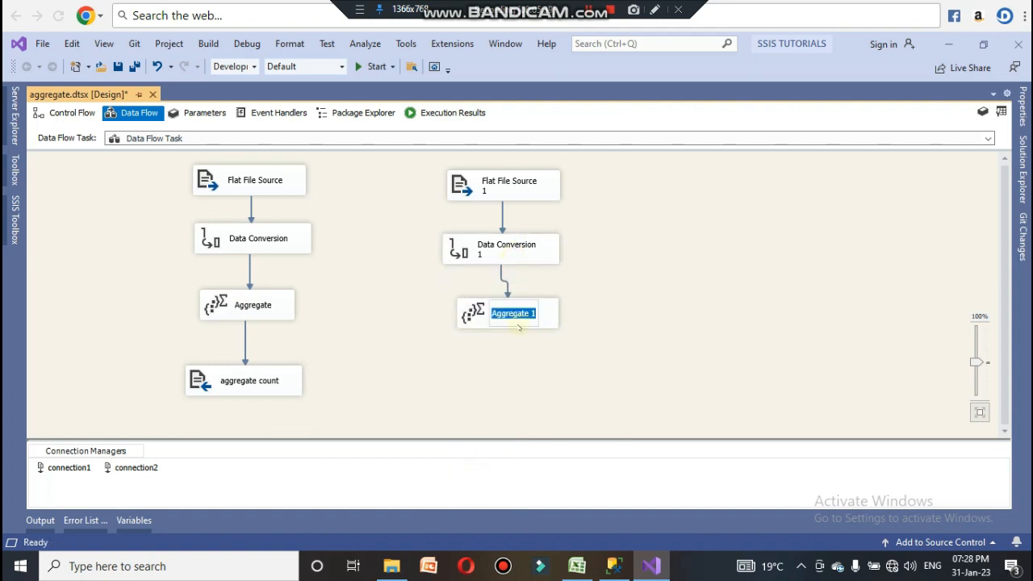
Step: In Aggregate 1, replace no_of_adults with no_of_children and set its operation to Count distinct
double_click(473, 315)
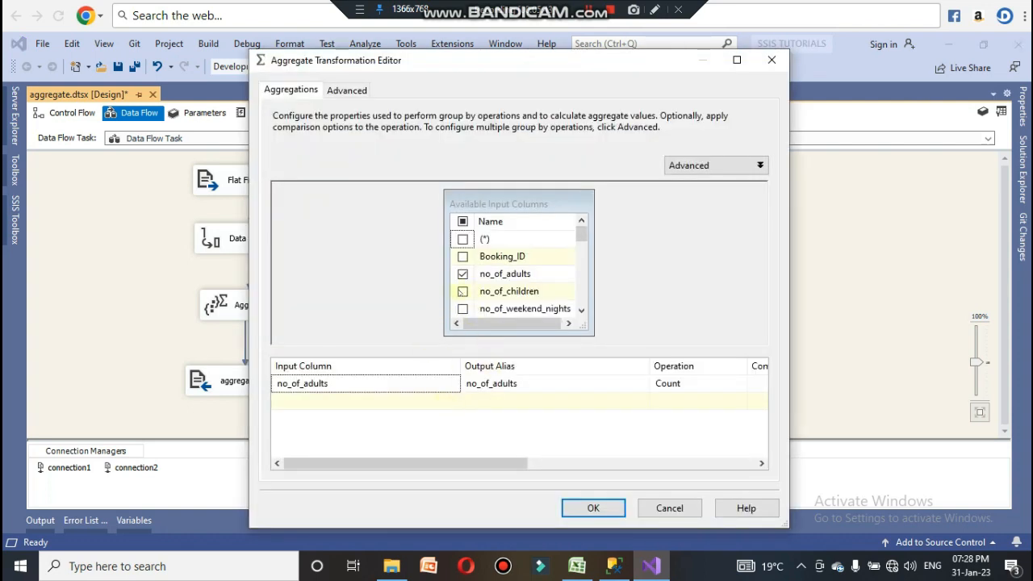
click(464, 275)
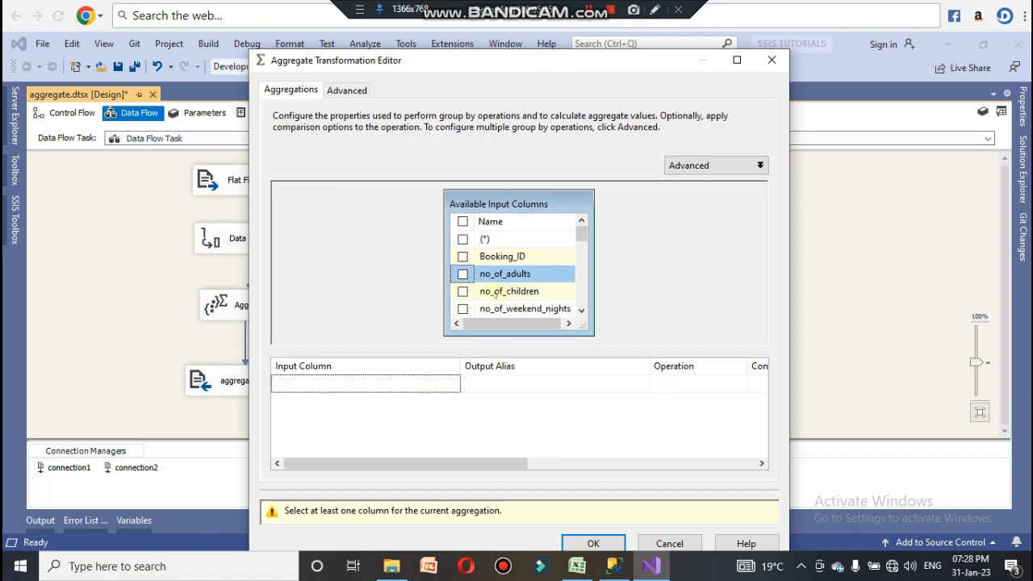
click(463, 291)
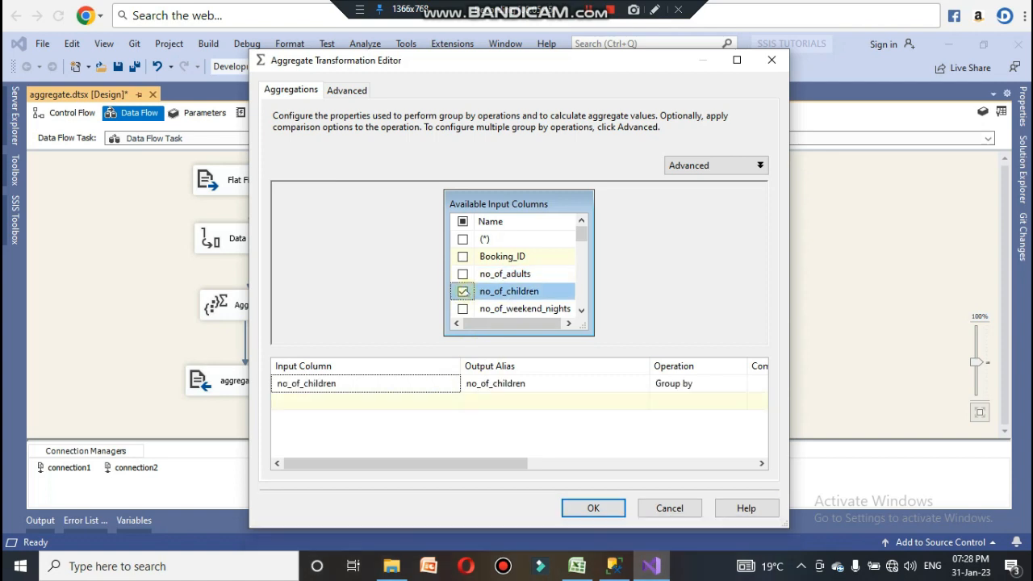
click(690, 384)
click(739, 385)
click(692, 430)
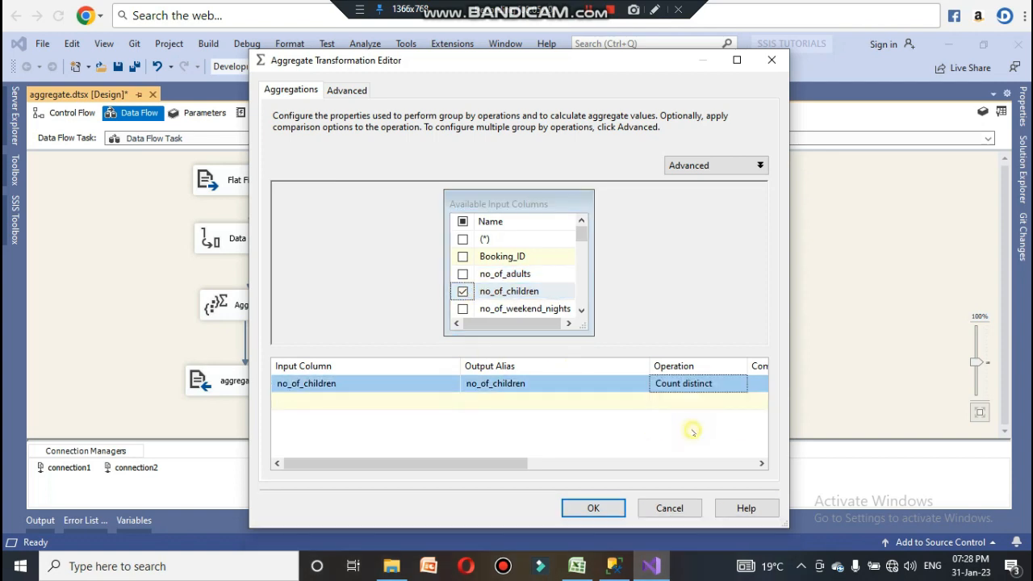
click(593, 507)
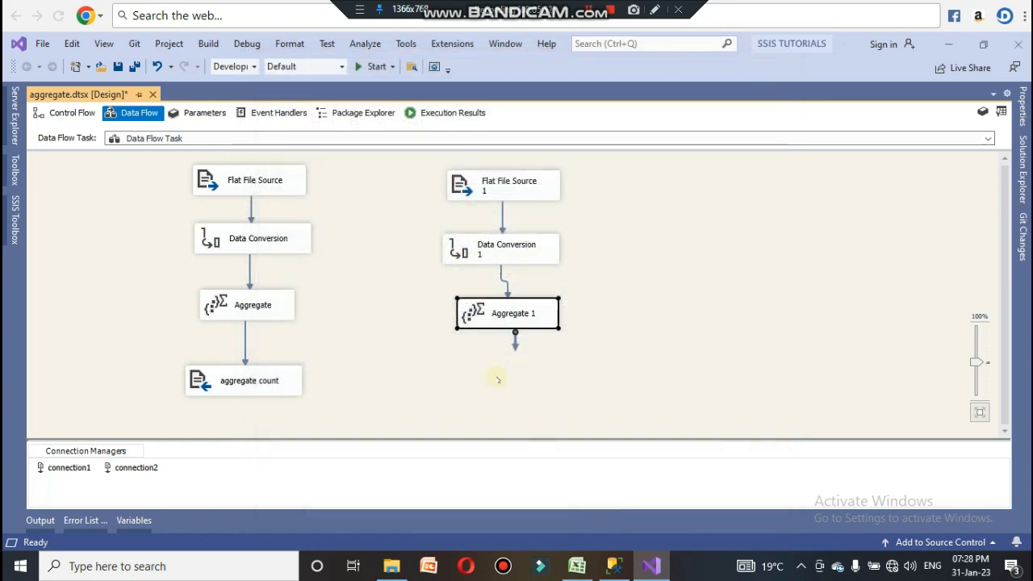
Step: Add a Flat File Destination below Aggregate 1 from the SSIS Toolbox
click(14, 218)
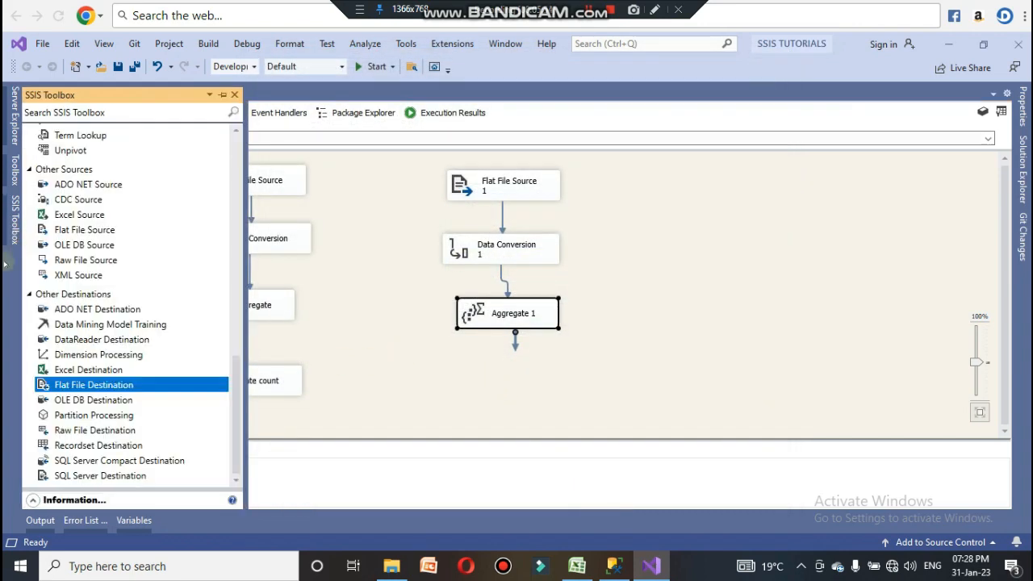
drag(133, 385, 502, 386)
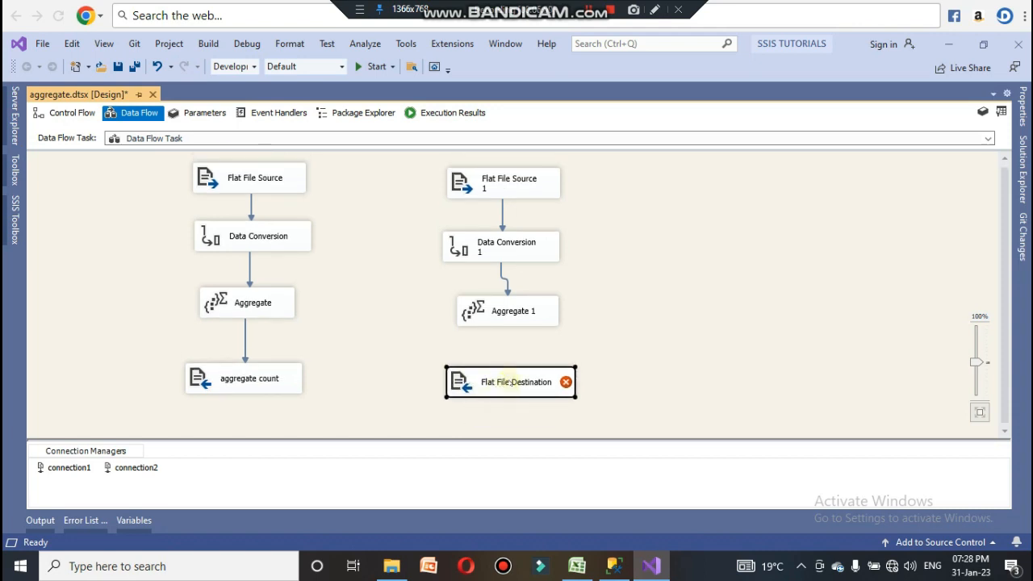
Step: Connect Aggregate 1's output to the new Flat File Destination
click(626, 363)
click(490, 322)
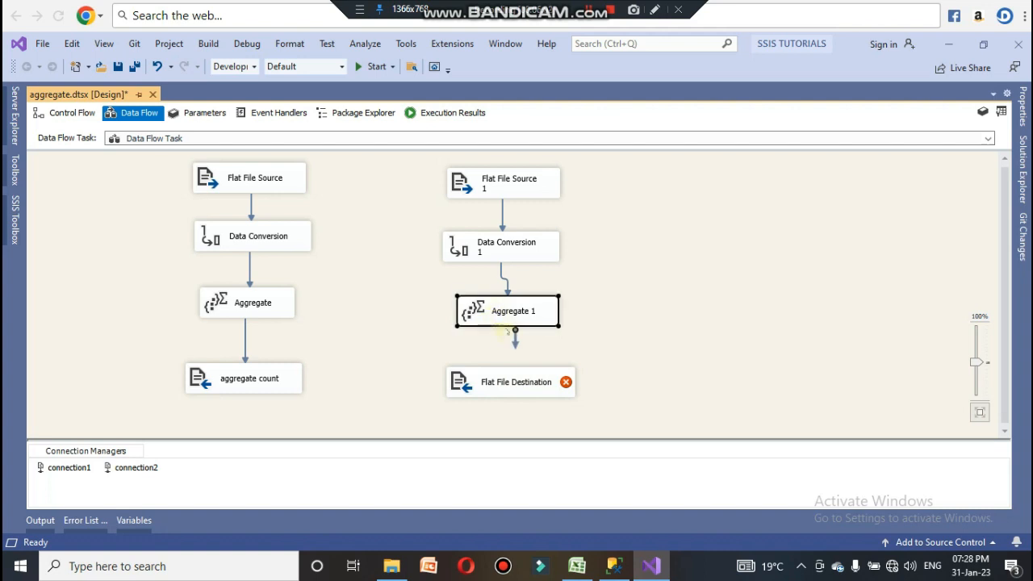
drag(515, 340, 510, 384)
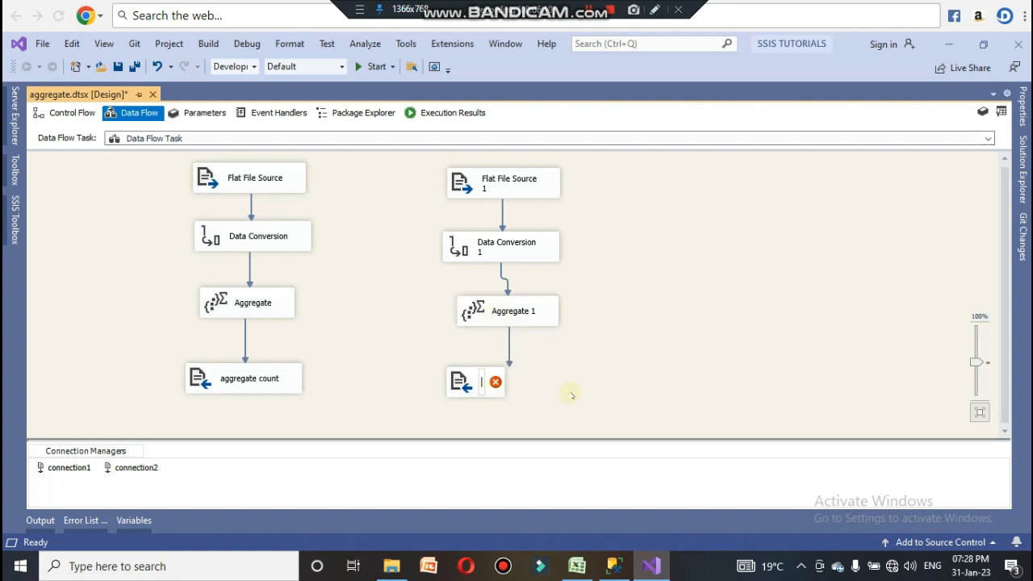
Step: Rename the new destination to aggregate count distinct
text(agg)
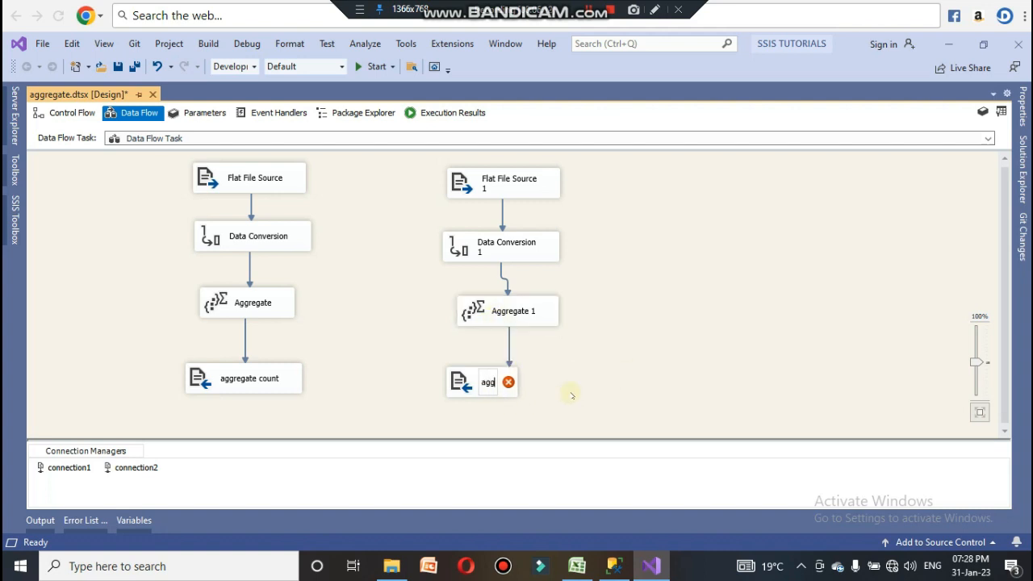
text(regate)
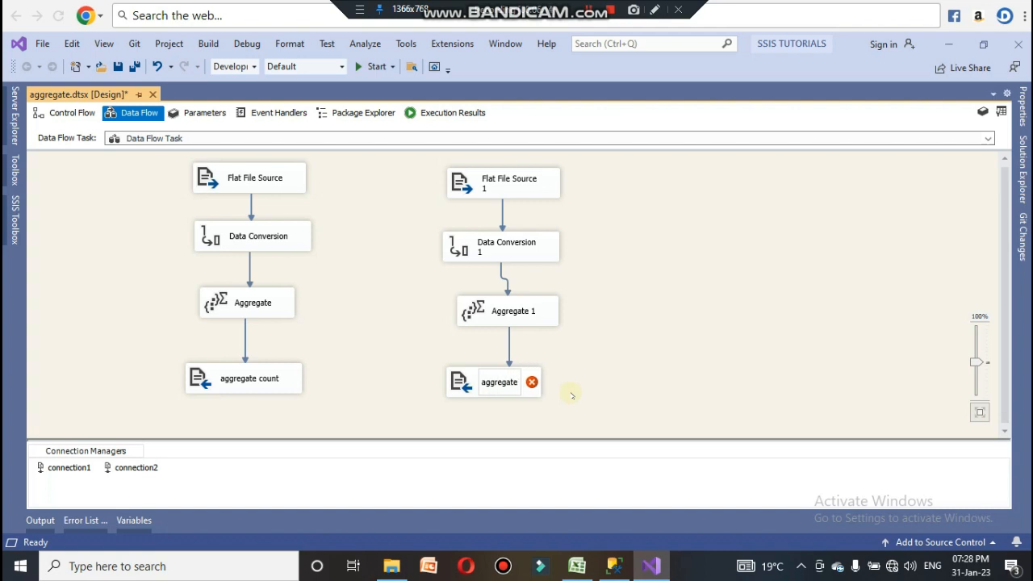
text( count)
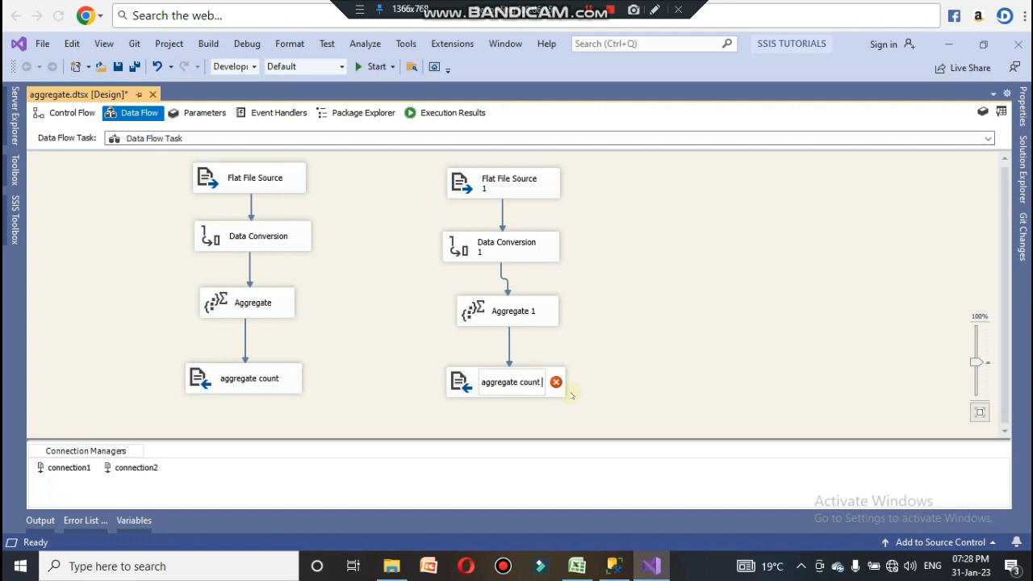
text( distin)
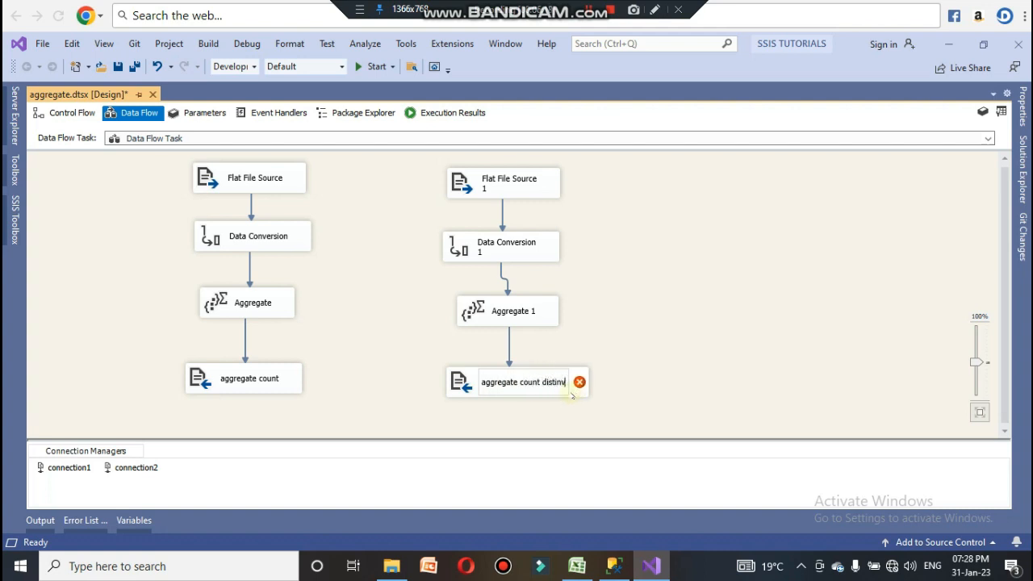
text(ct)
click(675, 333)
Step: In the destination, create a new delimited flat file connection named connection3 pointing to the CSV file 2 on the Desktop
double_click(500, 385)
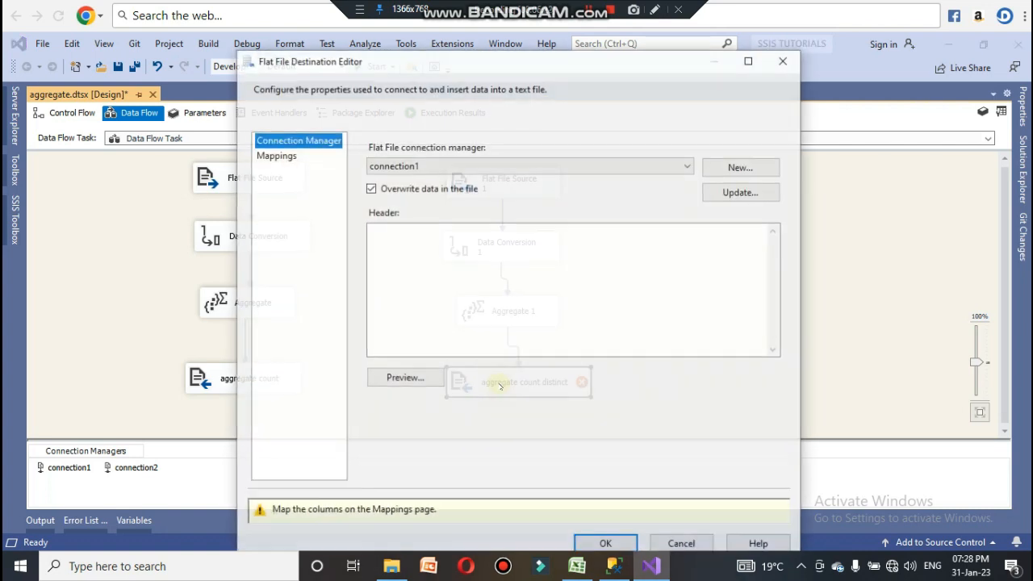
click(715, 167)
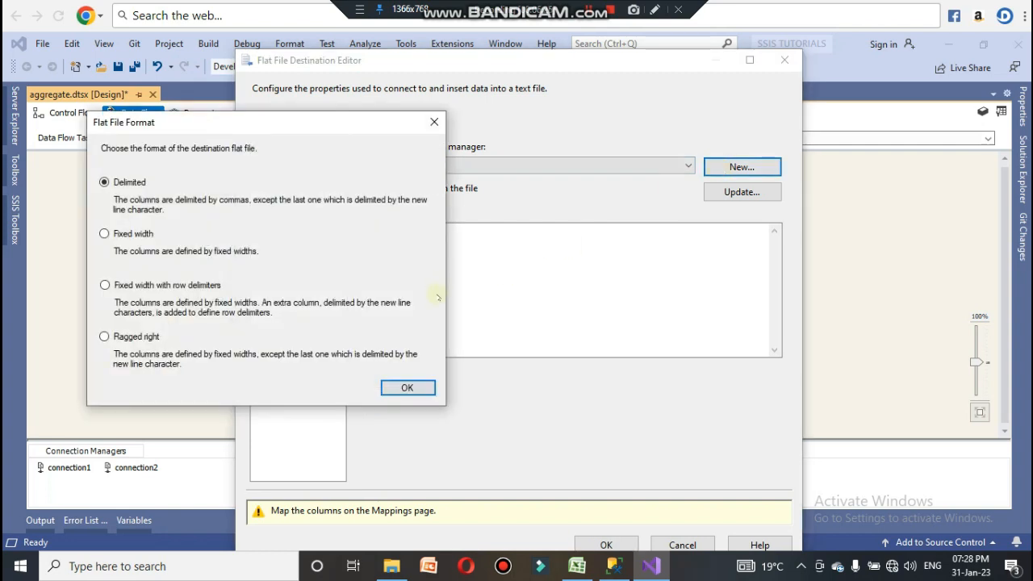
click(407, 386)
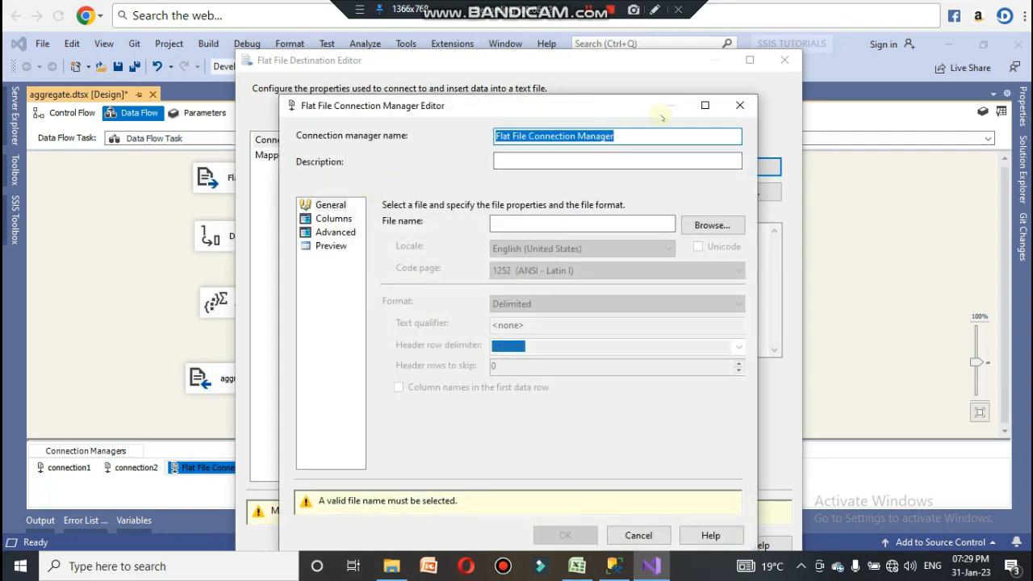
text(connec)
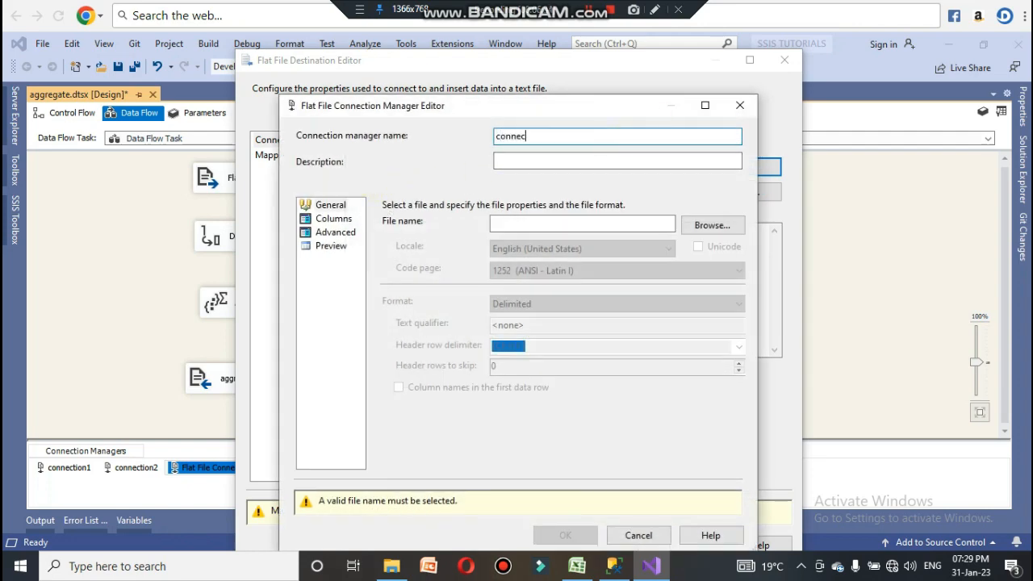
text(tion3)
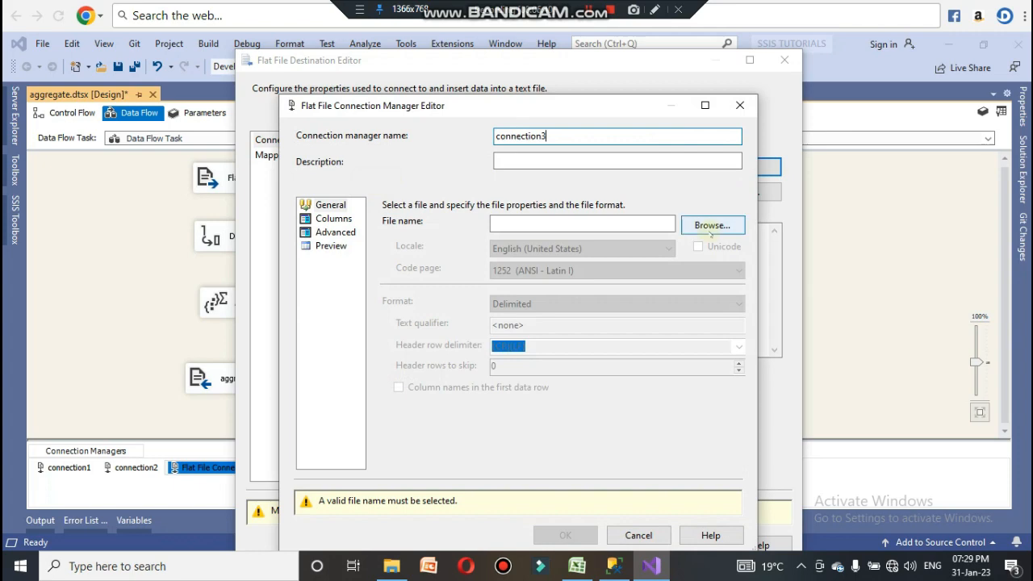
click(712, 226)
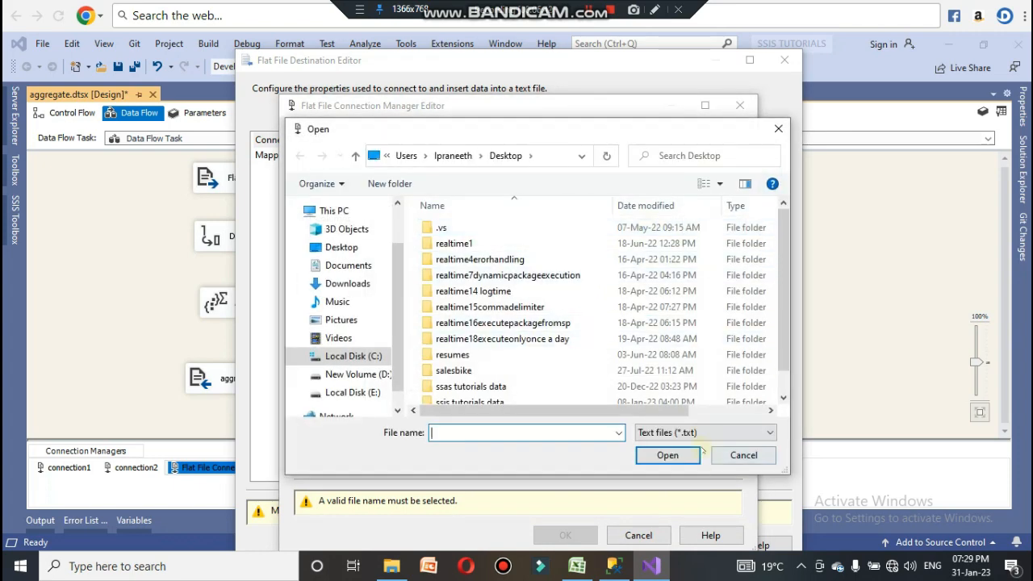
click(672, 432)
click(668, 456)
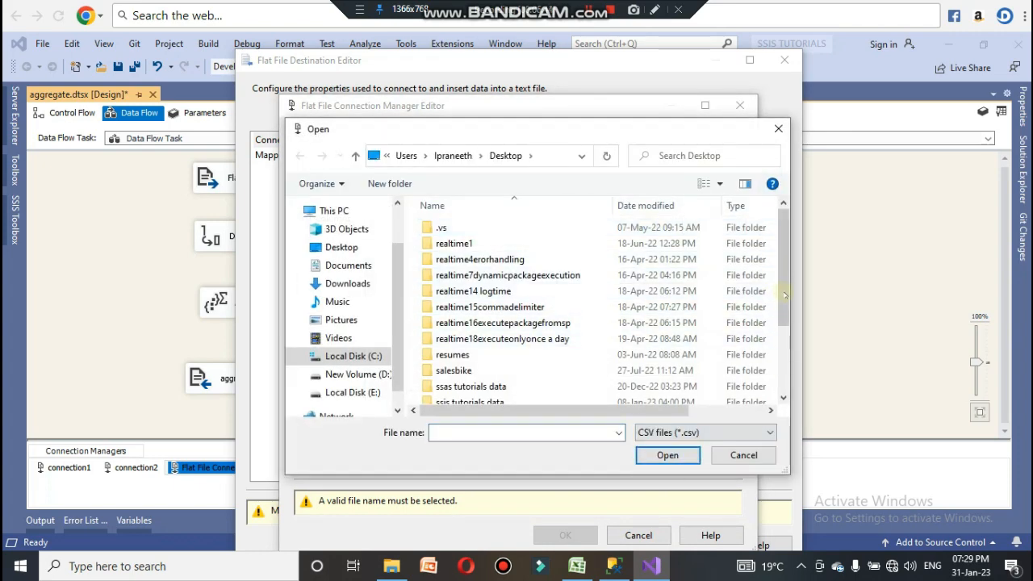
scroll(494, 339, down, 2)
click(490, 348)
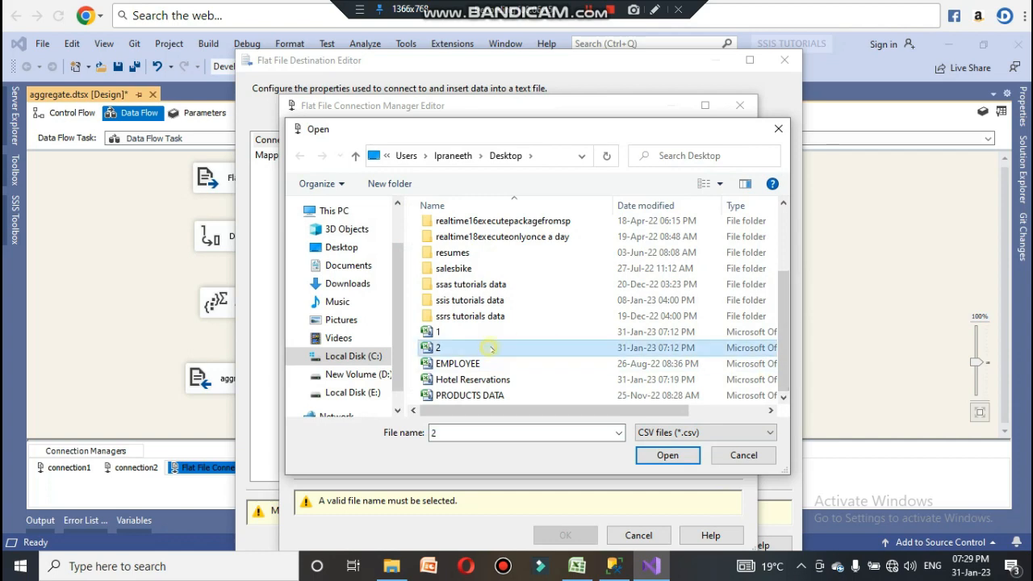
click(667, 455)
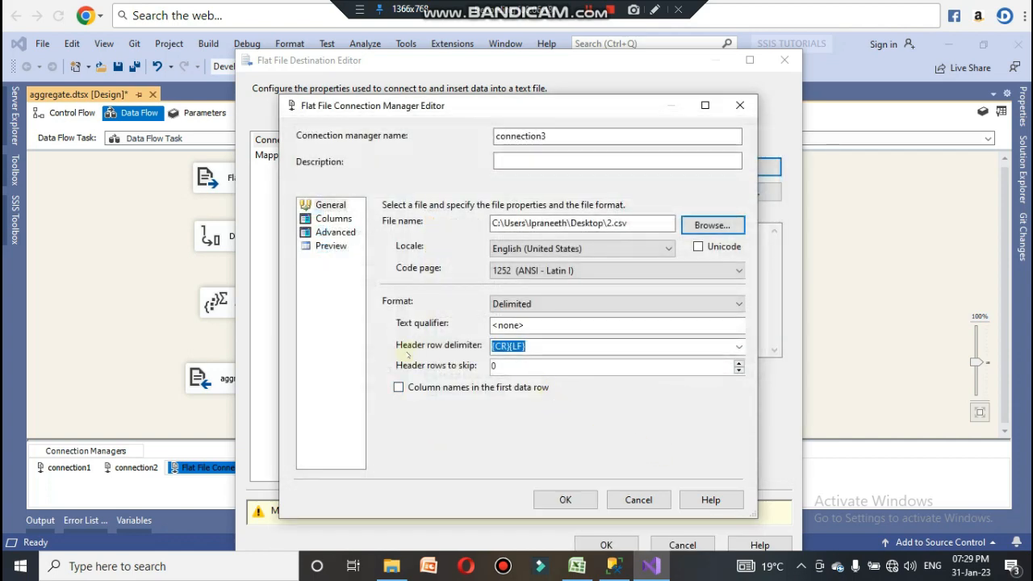
click(333, 218)
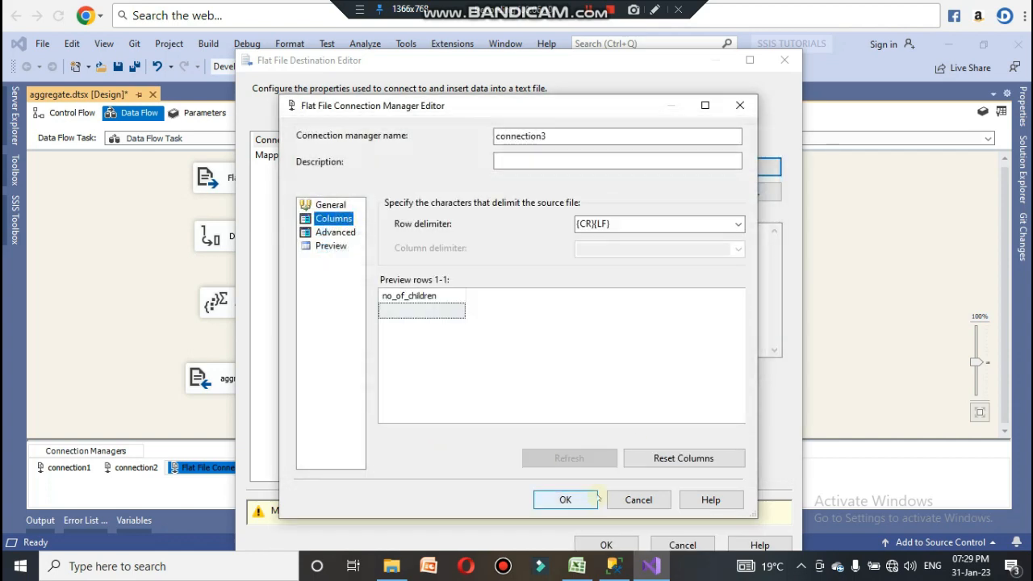
click(581, 500)
Step: Turn off overwriting data in the file, preview the output, check the no_of_children mapping, and confirm the destination
click(371, 188)
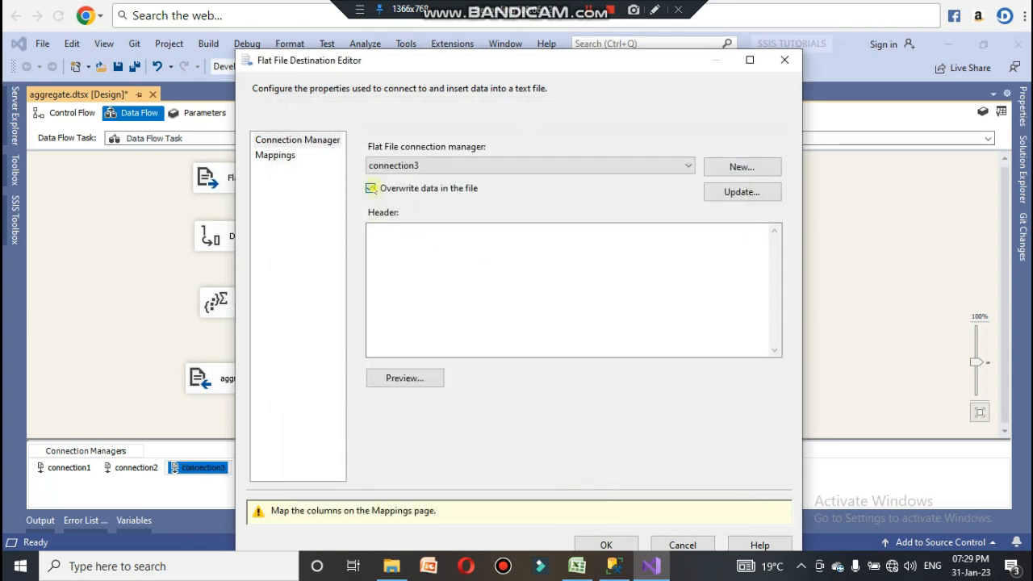
click(398, 384)
click(646, 441)
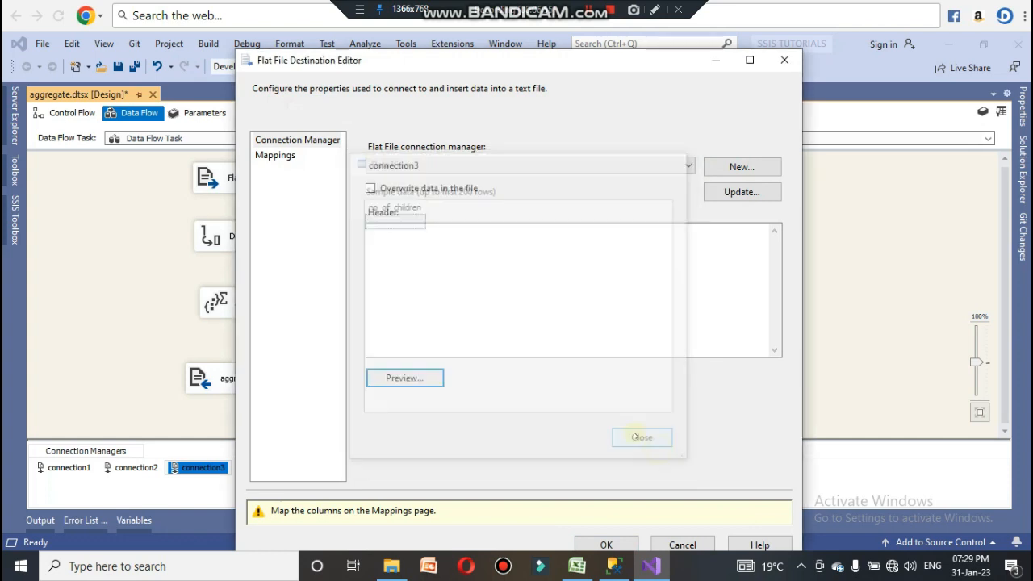
click(276, 157)
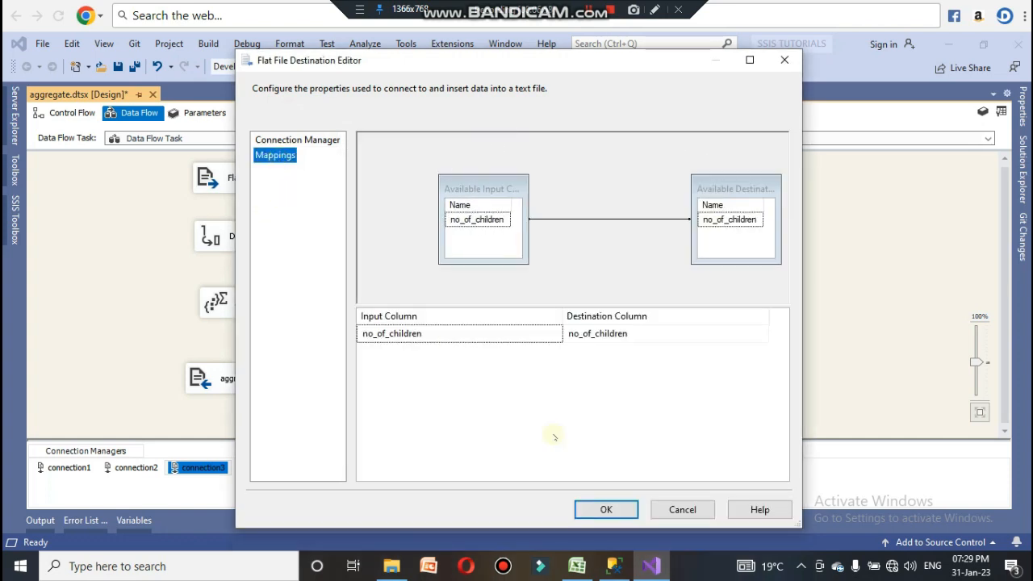
click(594, 510)
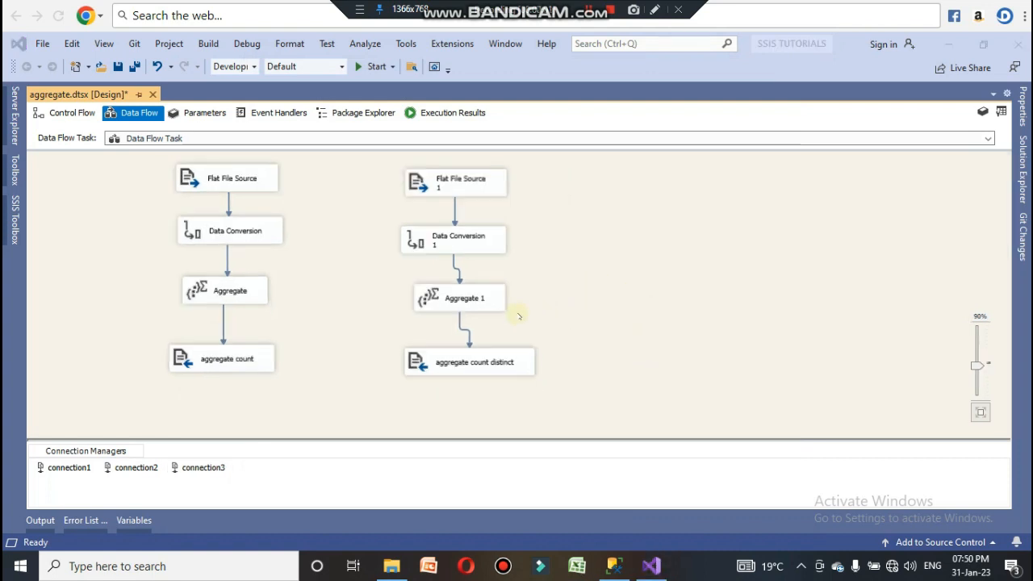
Step: Copy Flat File Source 1, Data Conversion 1 and Aggregate 1 and paste them as a third flow to the side
drag(547, 329, 375, 166)
right_click(454, 178)
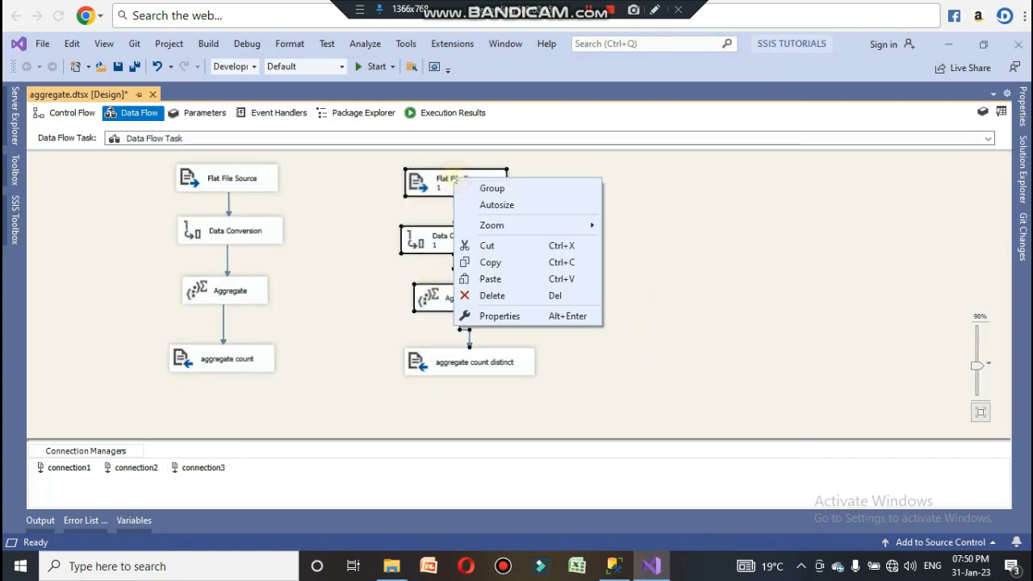
click(472, 260)
click(672, 187)
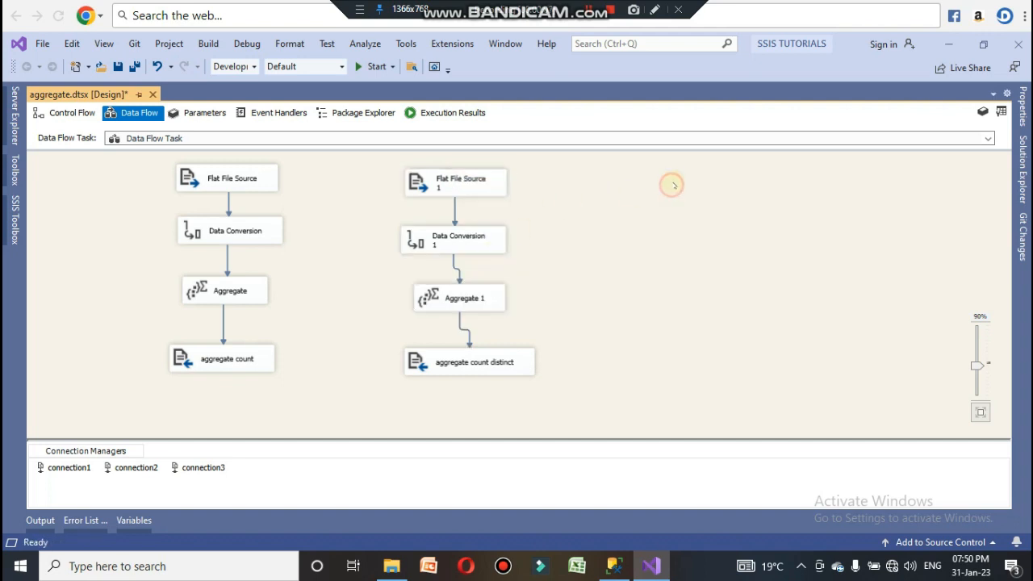
right_click(670, 188)
click(695, 357)
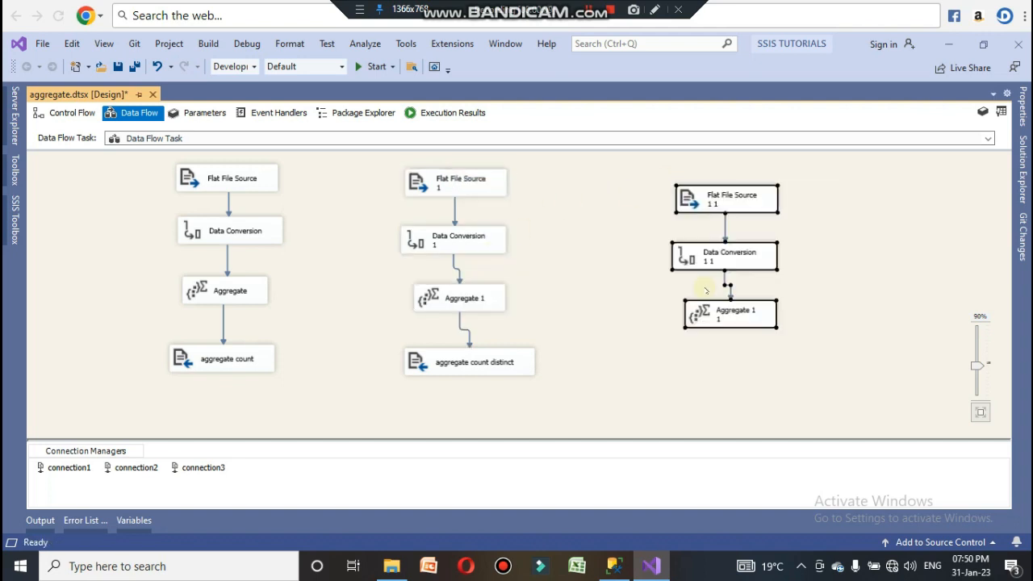
click(829, 260)
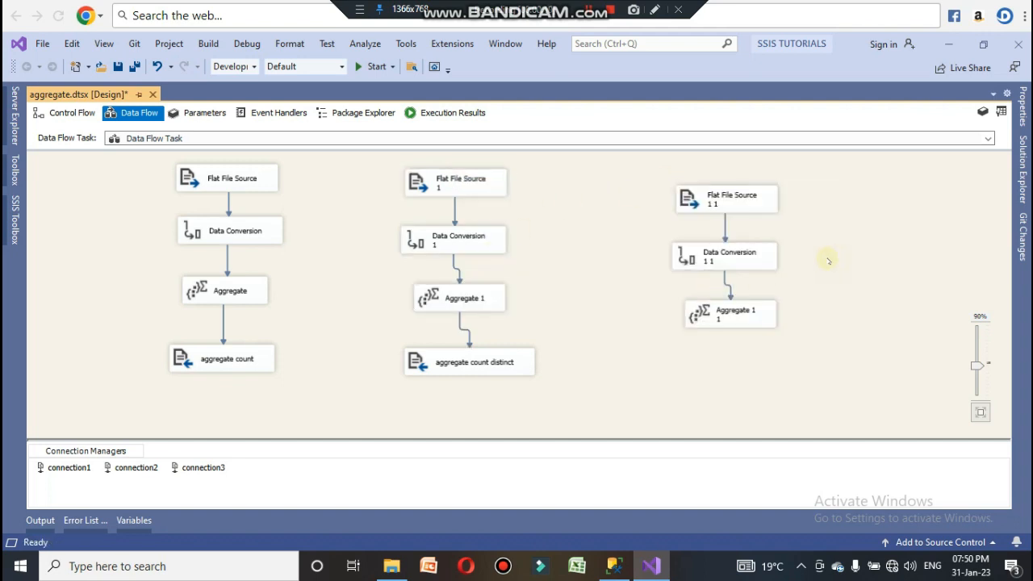
Step: Delete and redraw the path from Flat File Source 1 1 to Data Conversion 1 1
click(725, 230)
key(Delete)
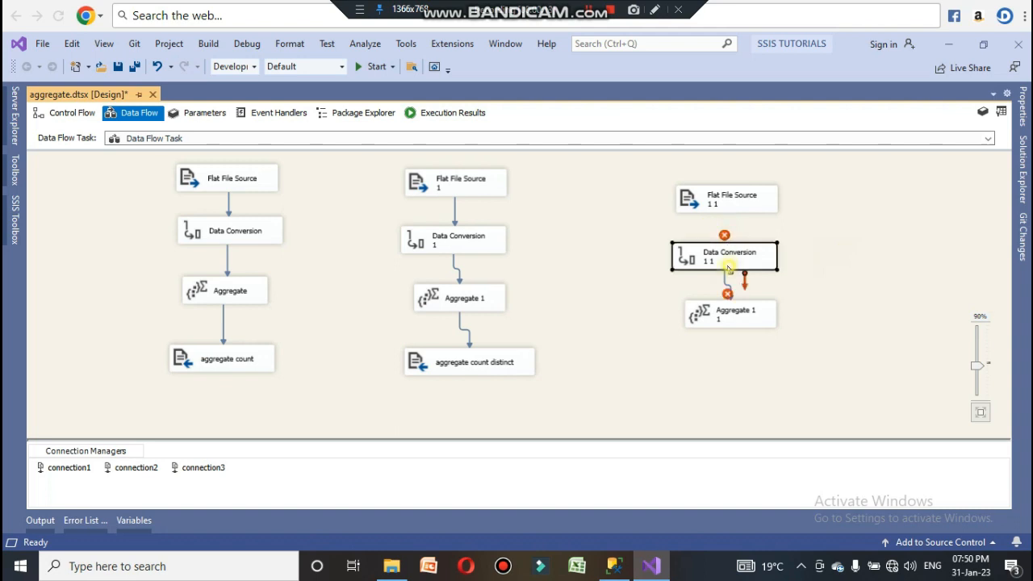
click(730, 198)
mouse_move(730, 198)
mouse_down()
mouse_move(731, 180)
mouse_move(729, 252)
mouse_up()
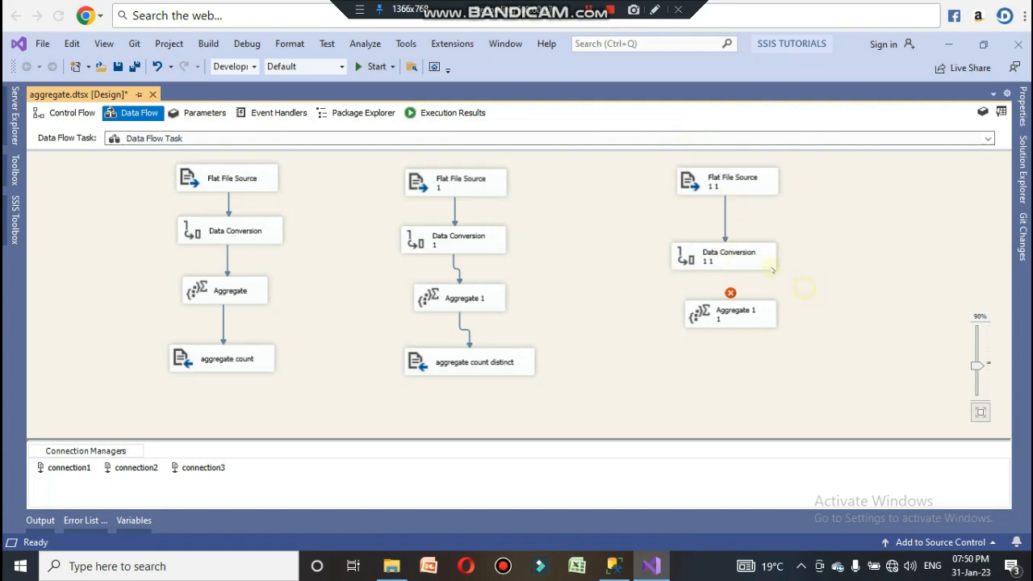
Step: In Data Conversion 1 1, replace no_of_children with avg_price_per_room and convert it to float [DT_R4]
double_click(745, 255)
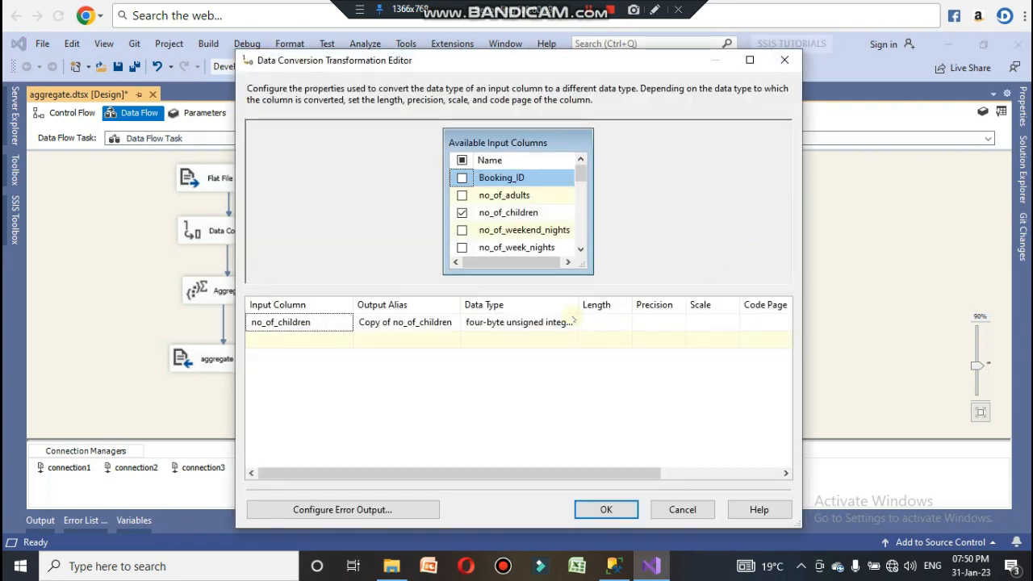
click(462, 213)
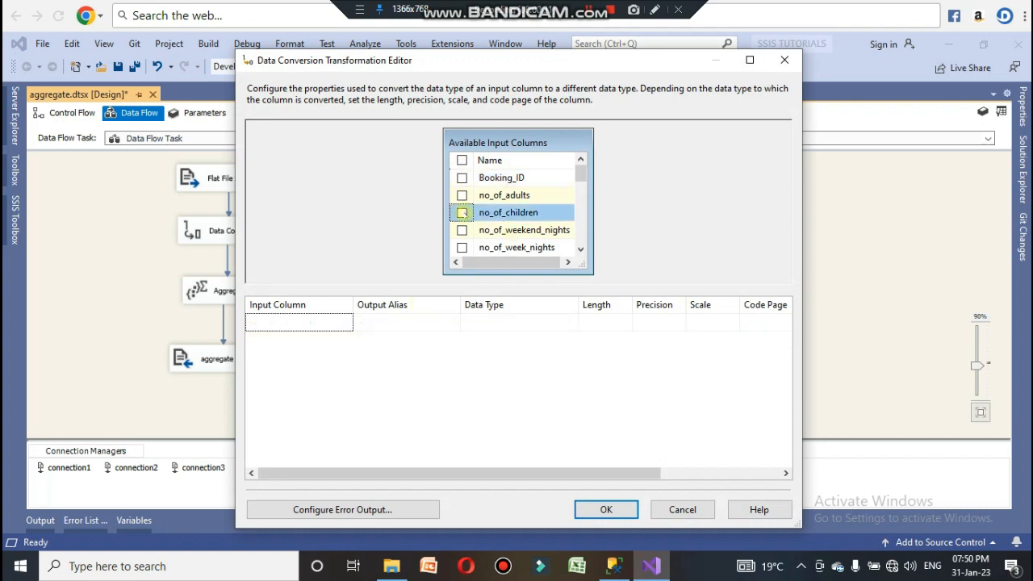
drag(581, 172, 583, 227)
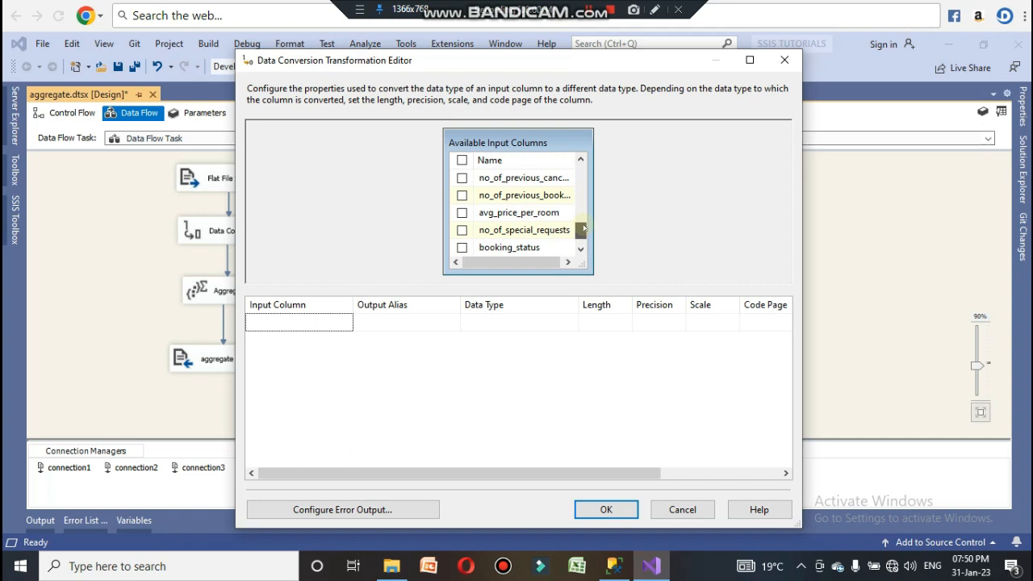
click(462, 212)
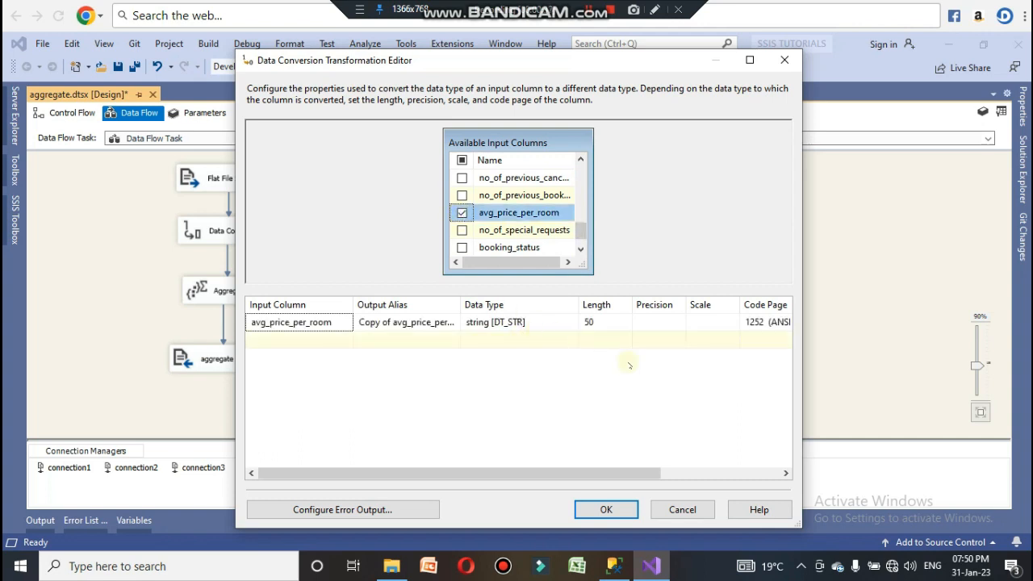
click(554, 325)
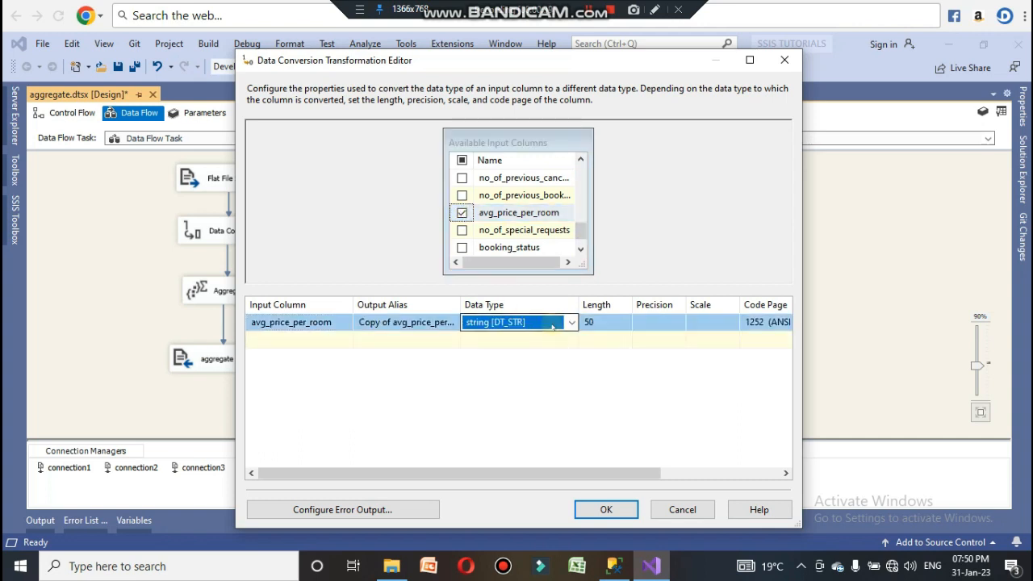
click(553, 322)
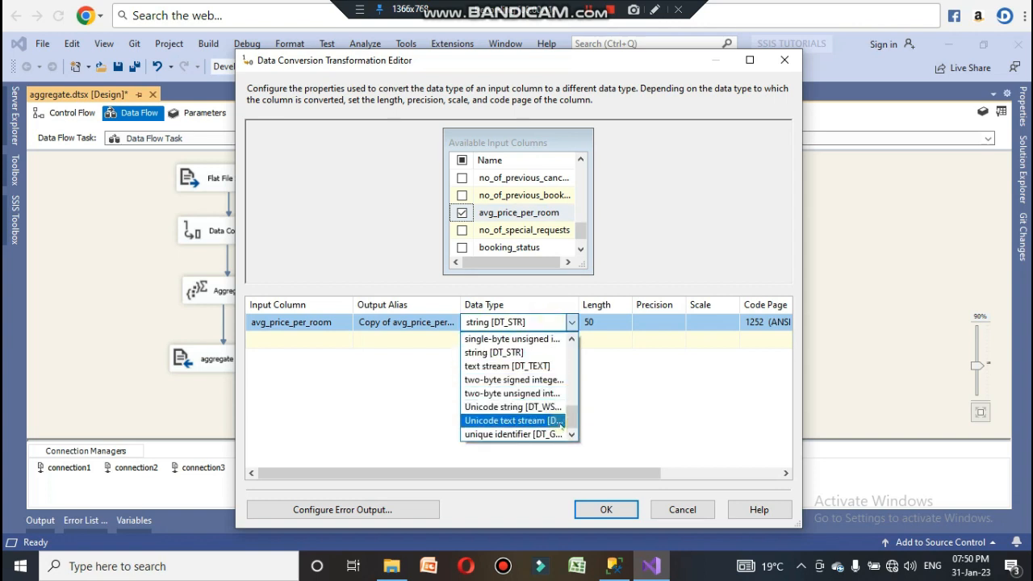
drag(569, 422, 570, 386)
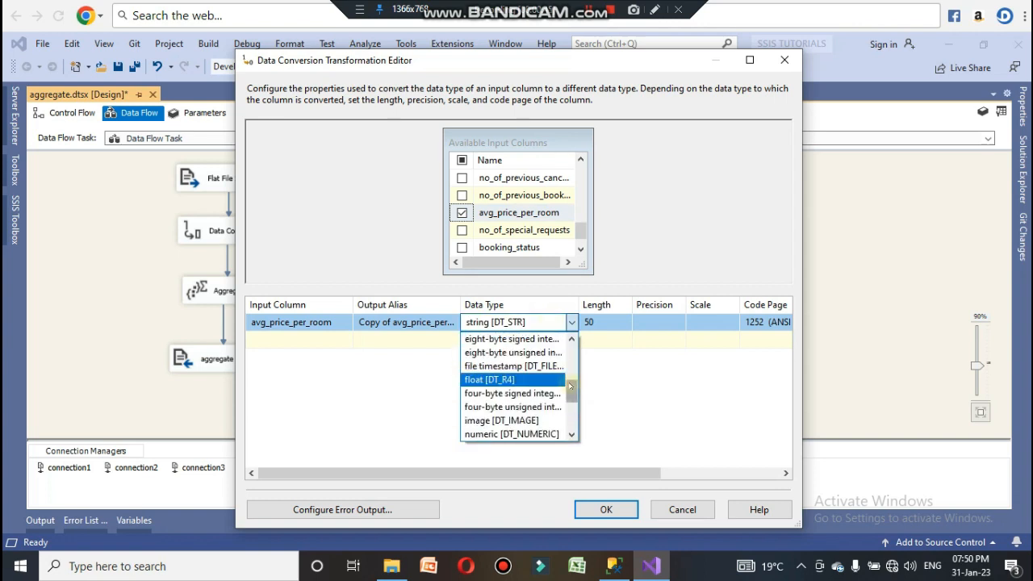
click(526, 381)
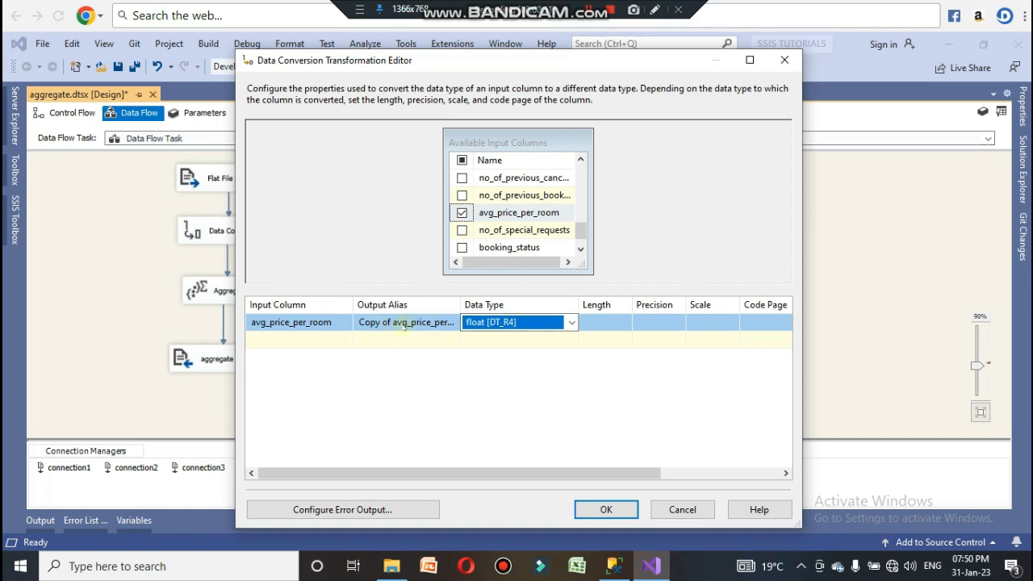
click(607, 508)
Step: Connect Data Conversion 1 1 to Aggregate 1 1 and set Aggregate 1 1 to Sum the Copy of avg_price_per_room column
drag(734, 320, 735, 330)
drag(733, 254, 733, 326)
double_click(733, 323)
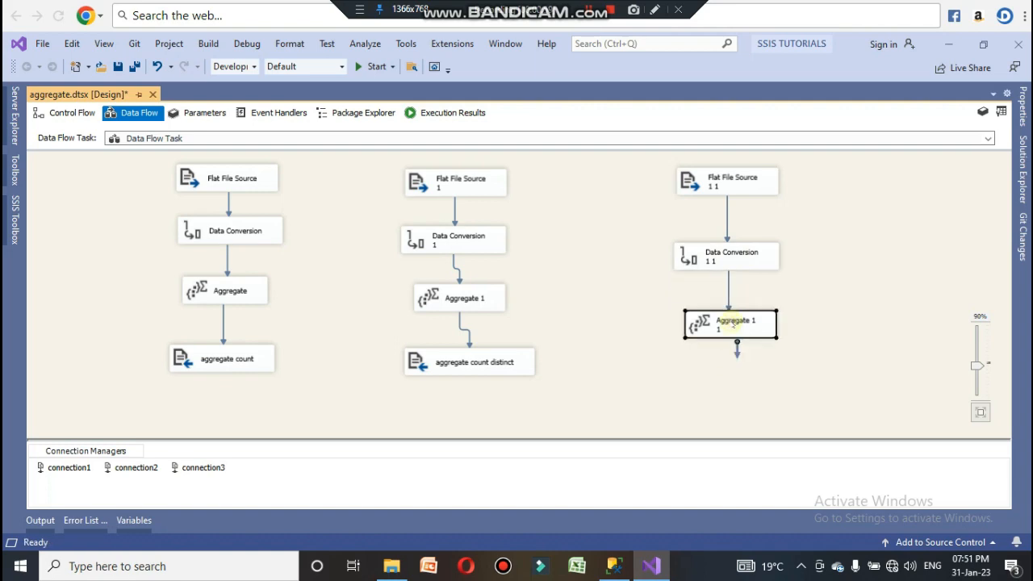
click(463, 291)
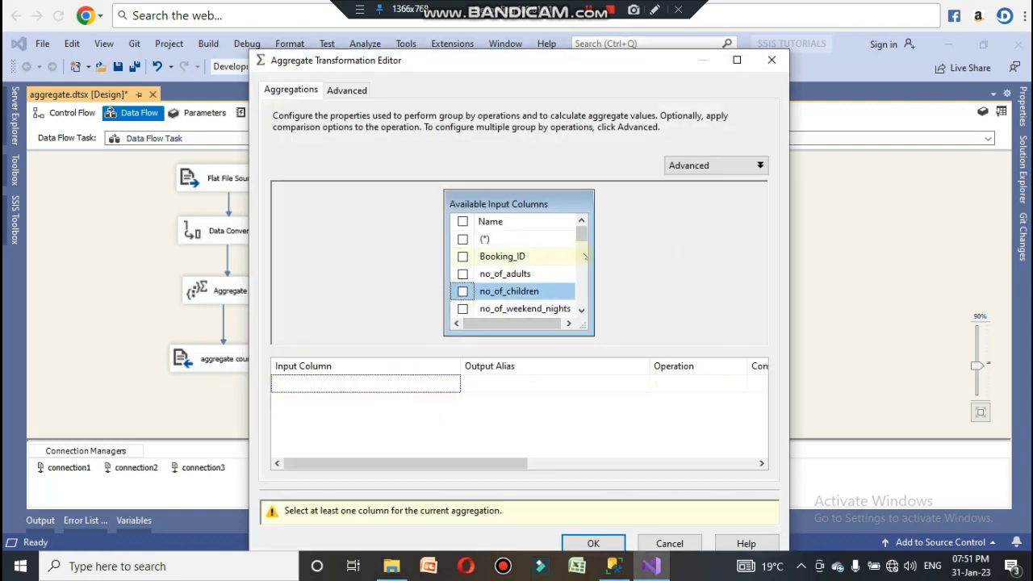
drag(581, 234, 583, 302)
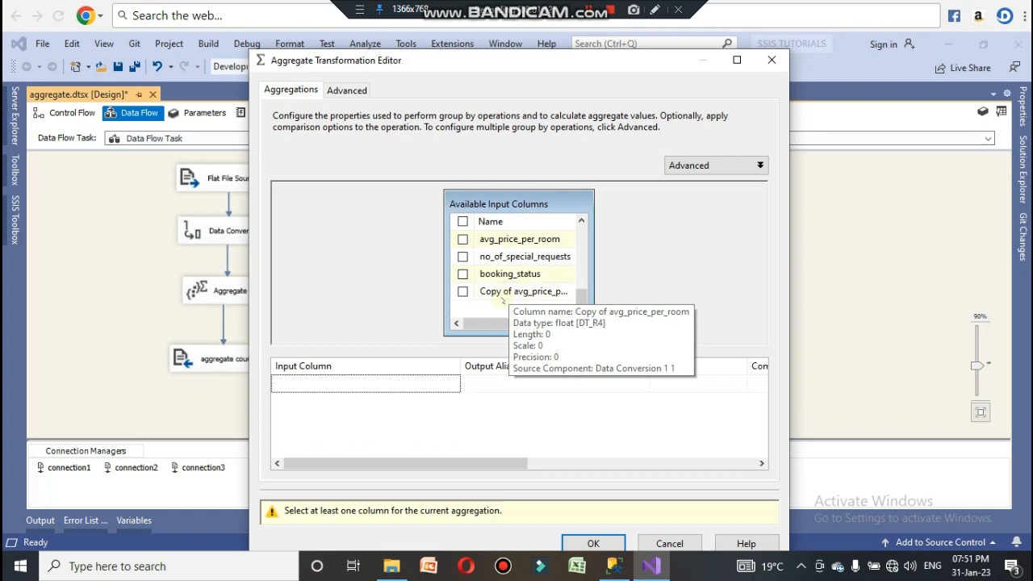
click(463, 291)
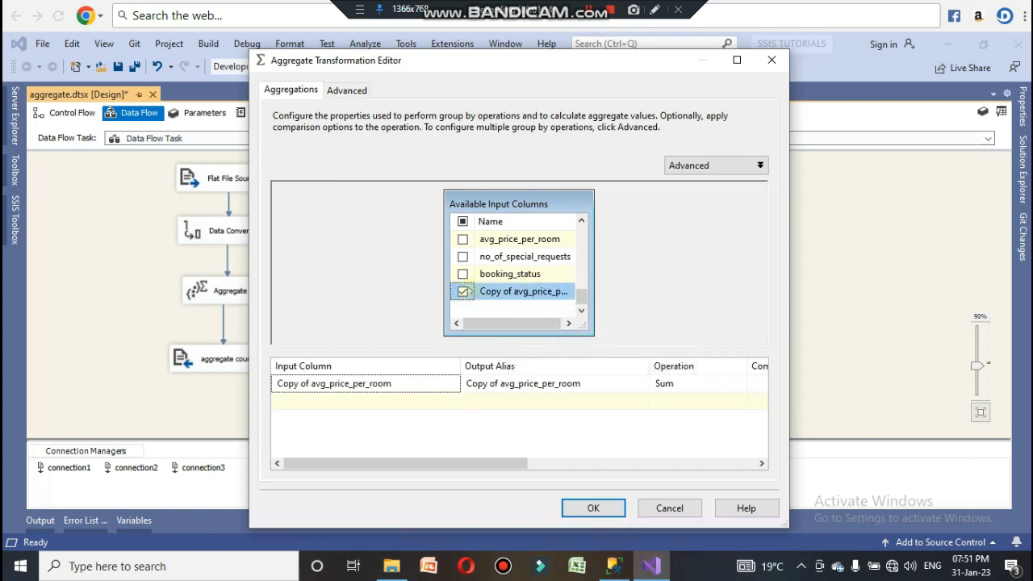
click(699, 387)
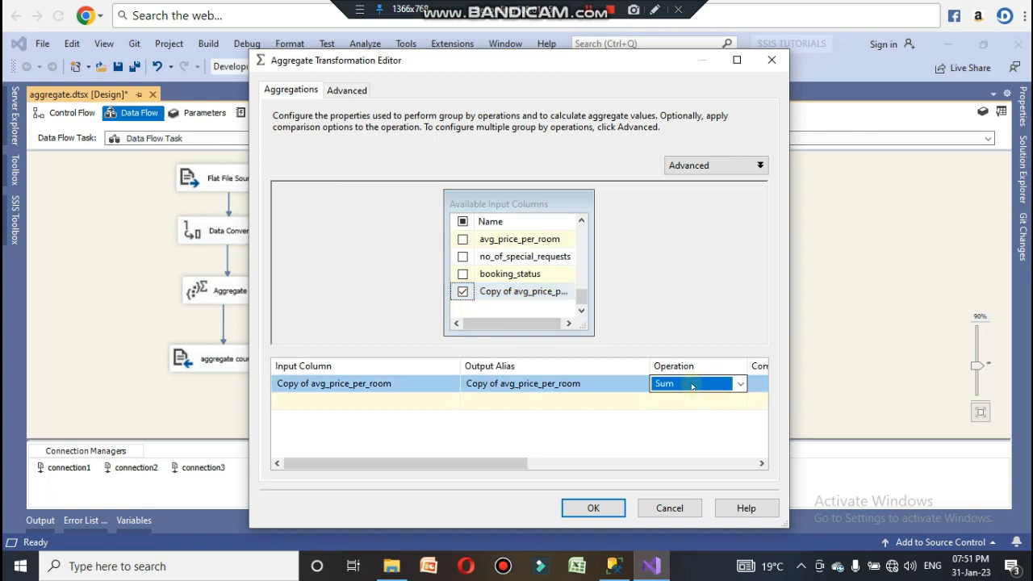
click(739, 385)
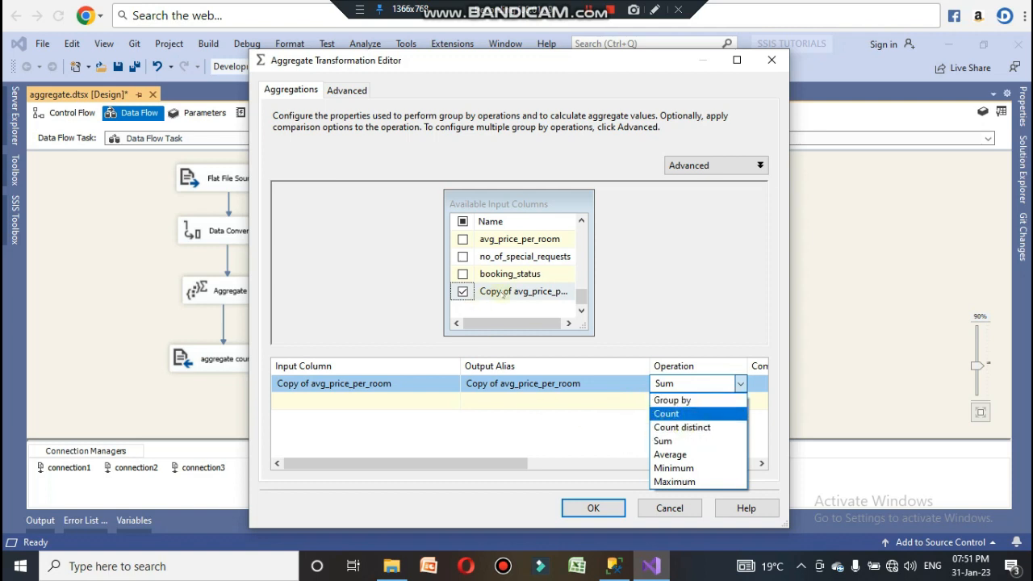
click(678, 441)
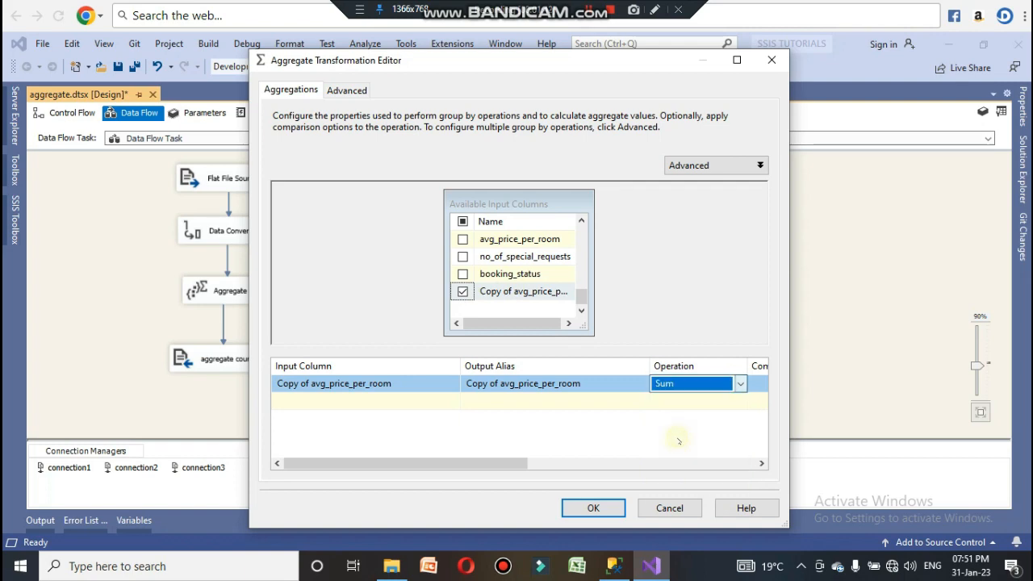
click(595, 506)
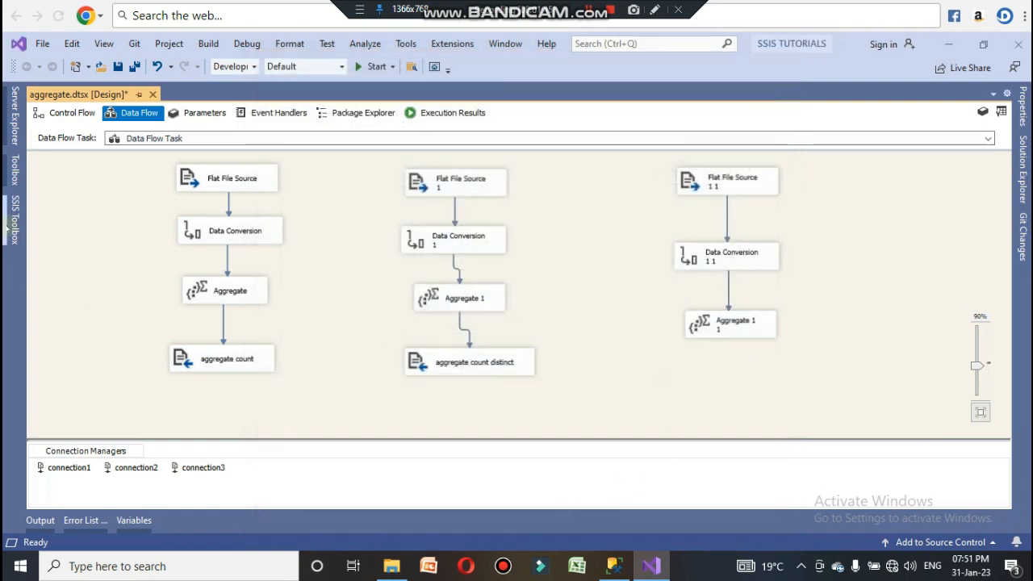
Step: Add a Flat File Destination below Aggregate 1 1 and connect Aggregate 1 1 to it
mouse_move(9, 230)
scroll(117, 339, down, 8)
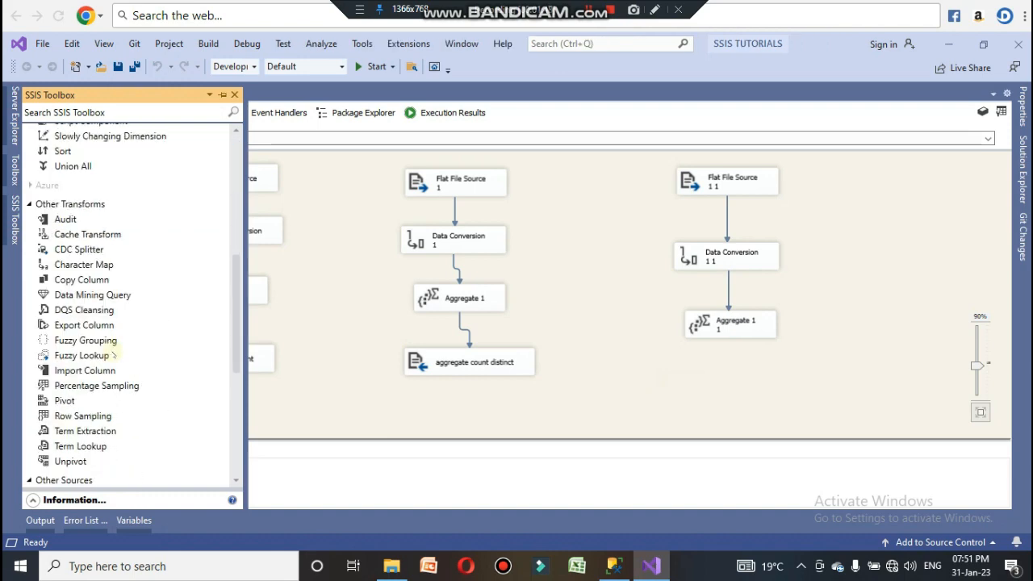
scroll(113, 355, down, 6)
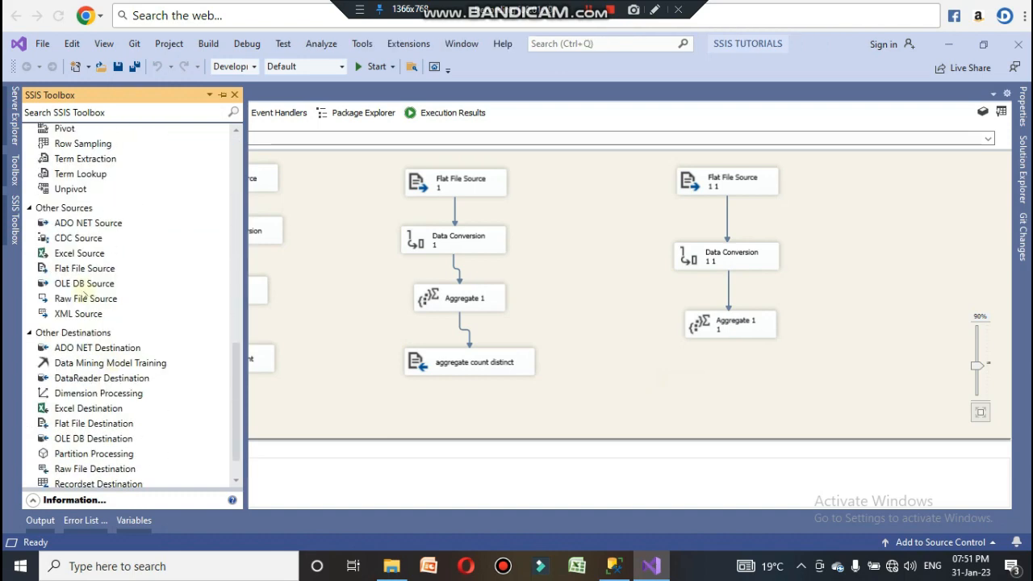
scroll(107, 346, down, 1)
click(94, 387)
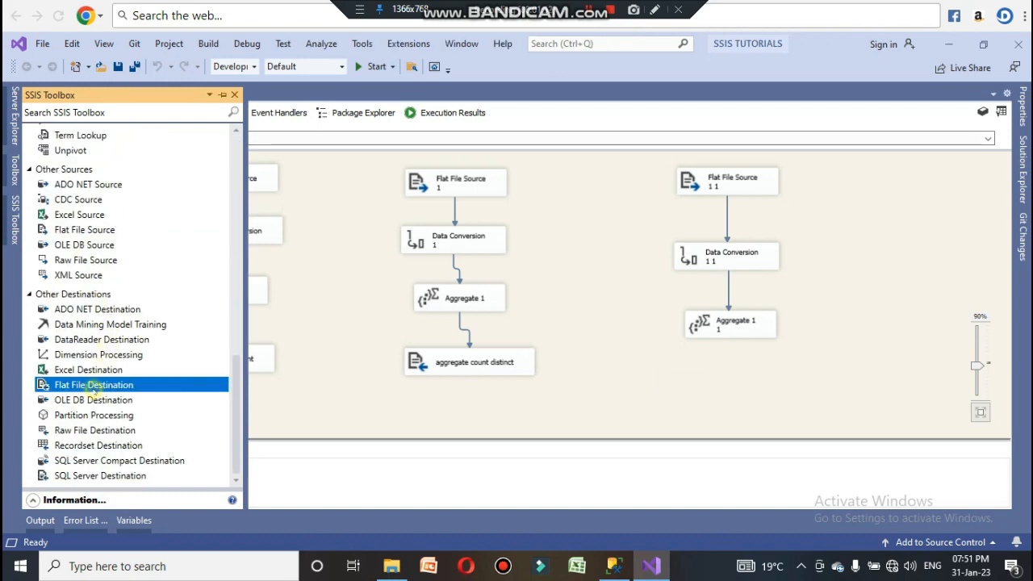
drag(94, 387, 737, 387)
click(729, 329)
click(735, 384)
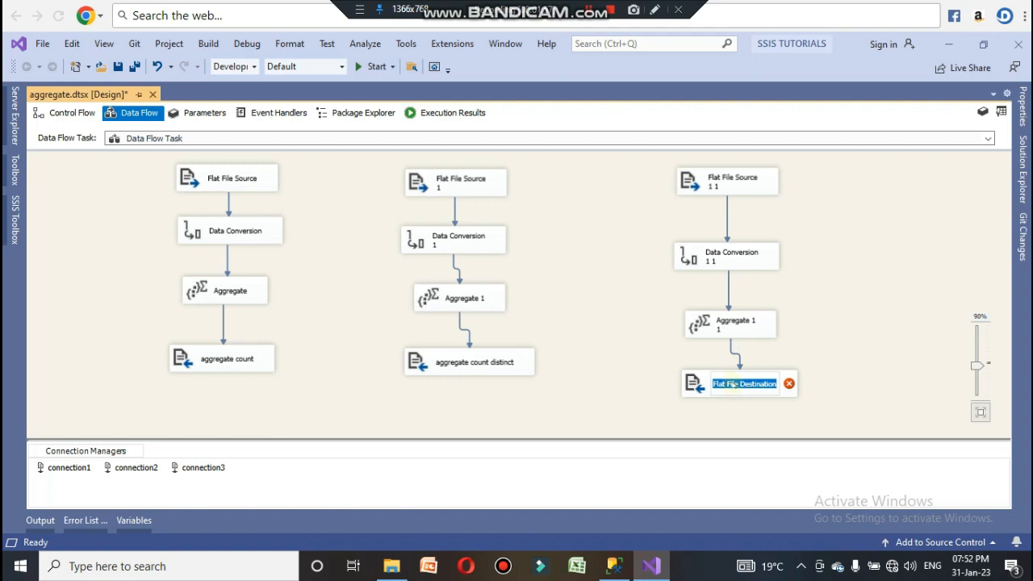
Step: Rename the new flat file destination as aggregate sum
text(agg)
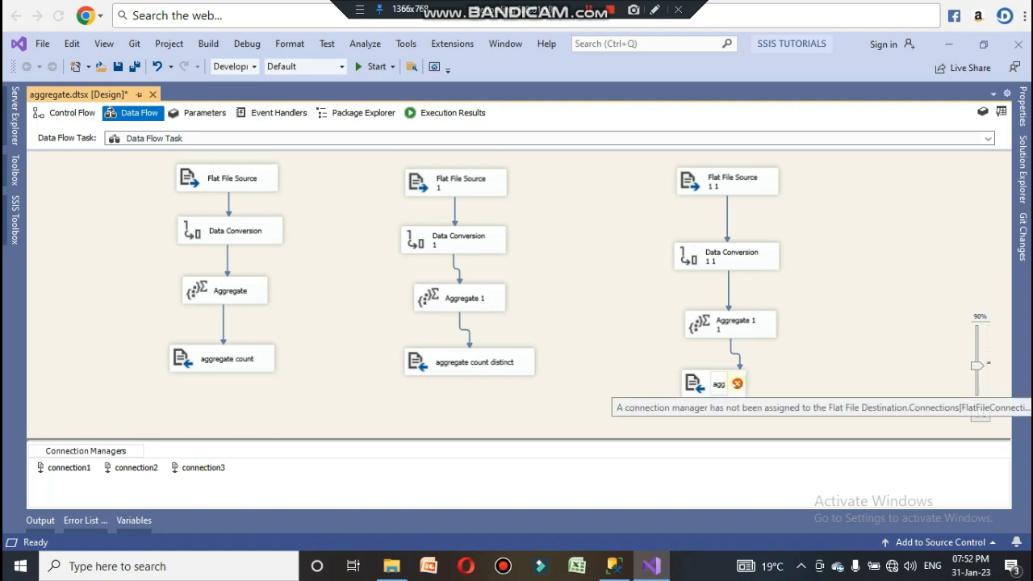
text(regate sum)
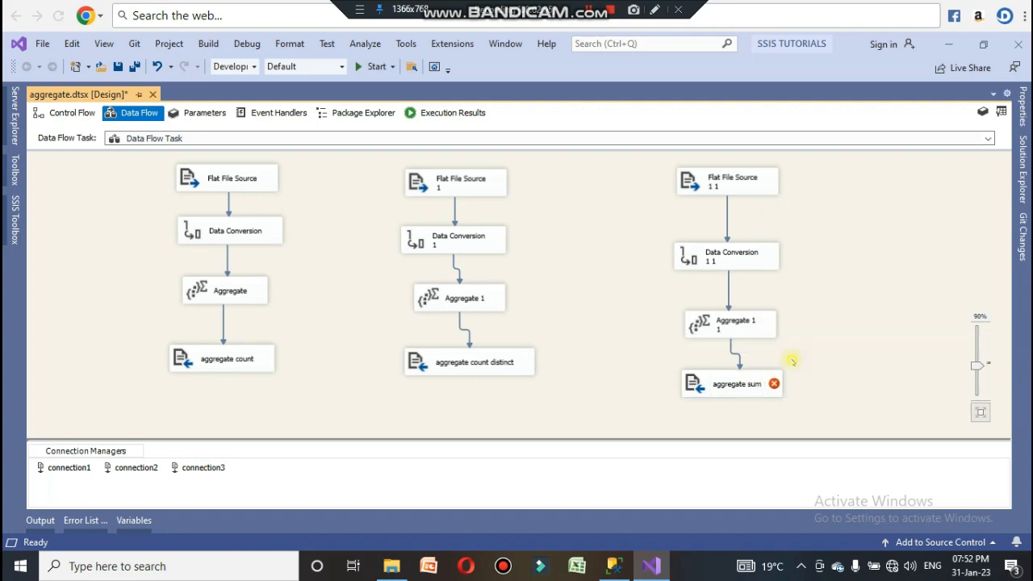
Step: Turn off overwriting and create a new delimited flat file connection for aggregate sum pointing to Desktop\3.csv
double_click(699, 384)
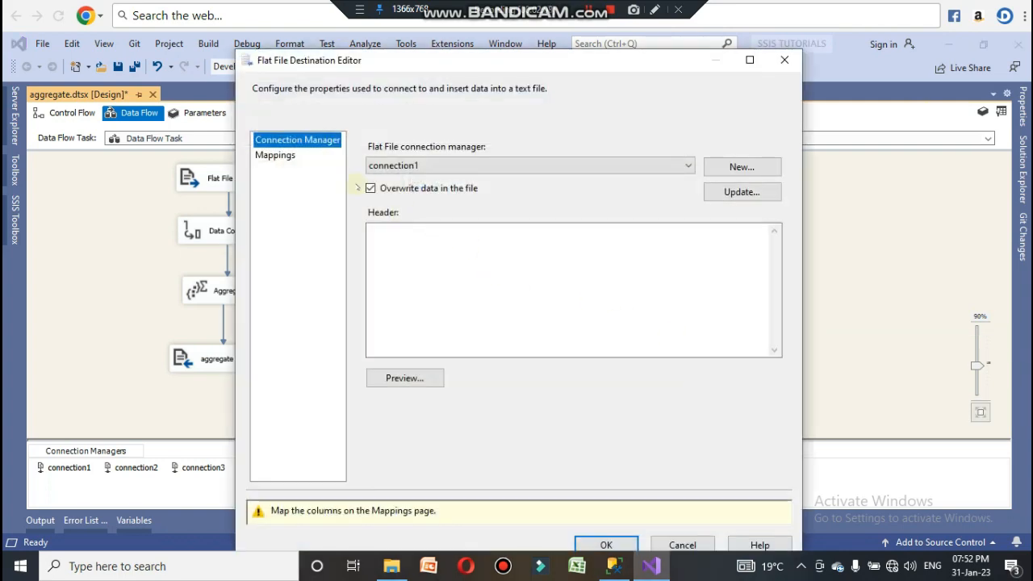
click(370, 188)
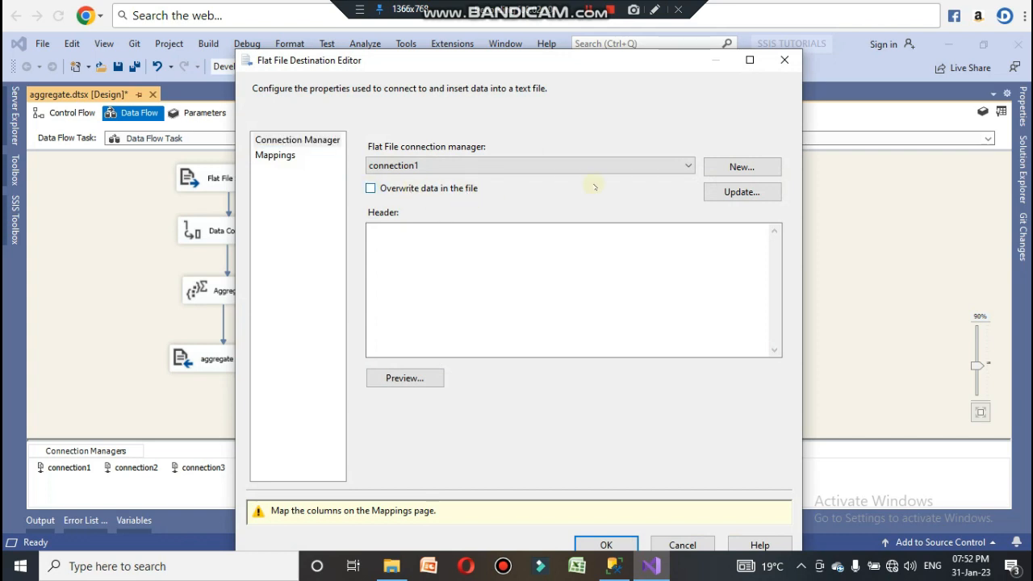
click(763, 171)
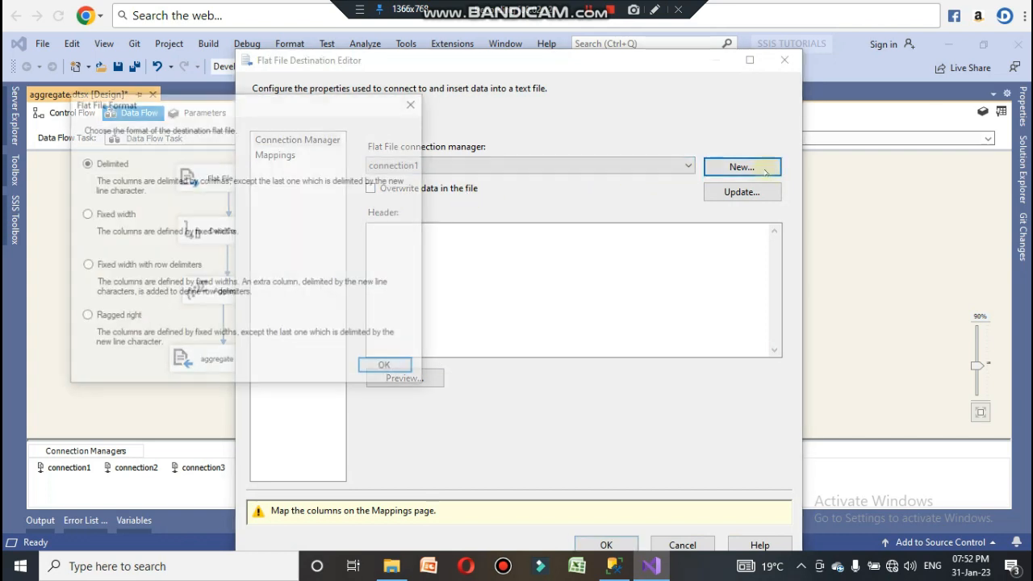
click(390, 369)
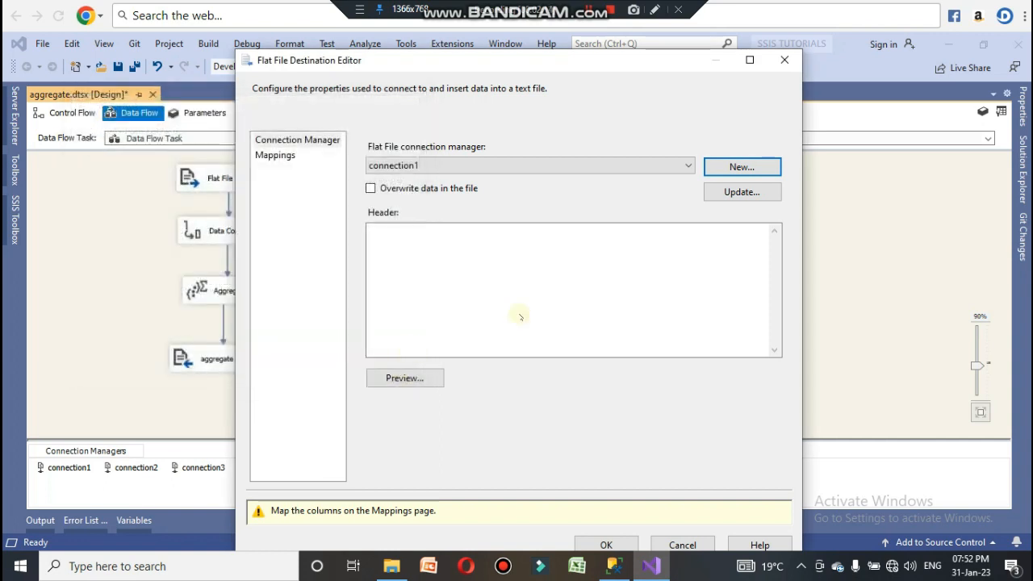
text(connection4)
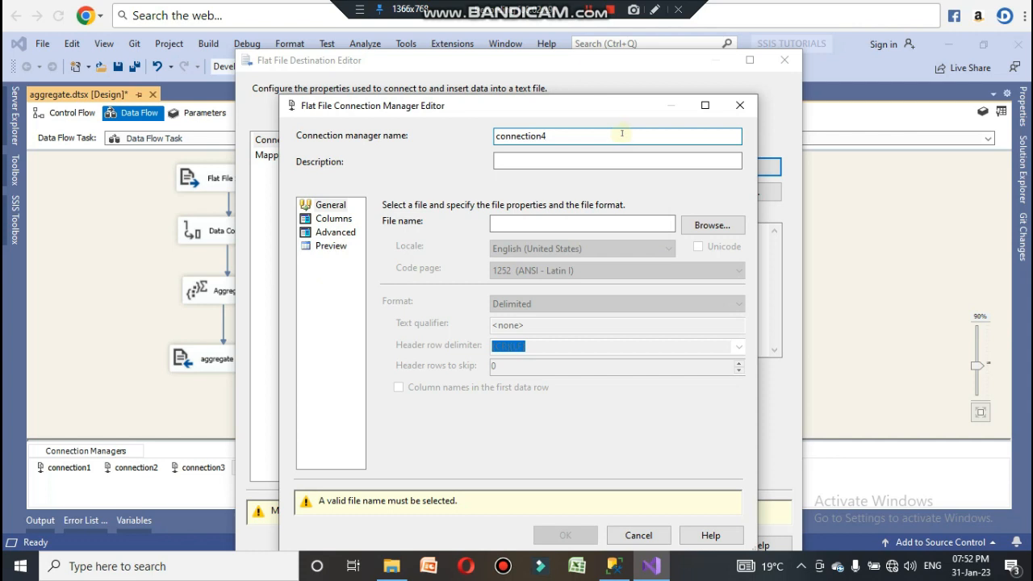
click(711, 225)
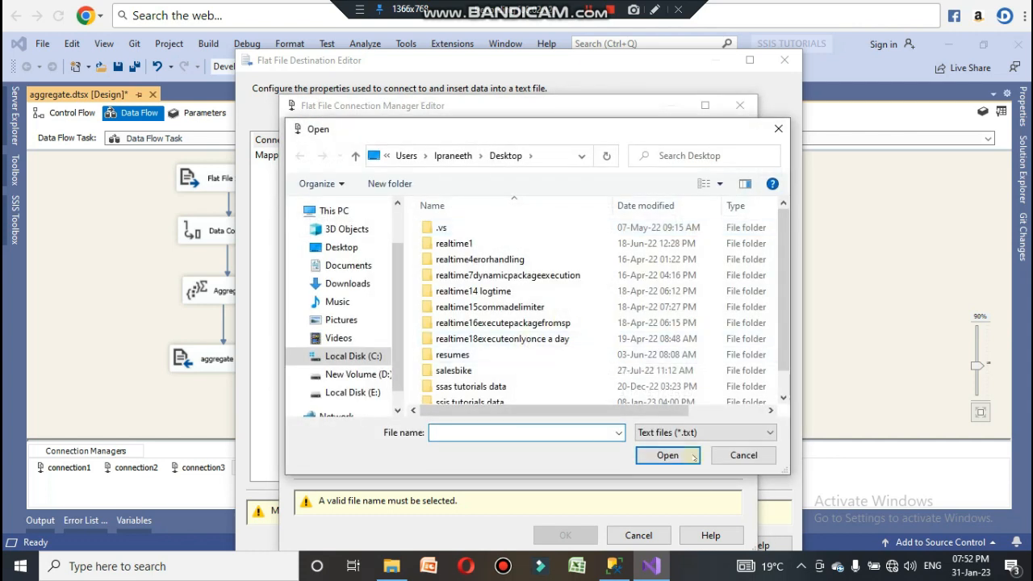
click(658, 433)
click(667, 459)
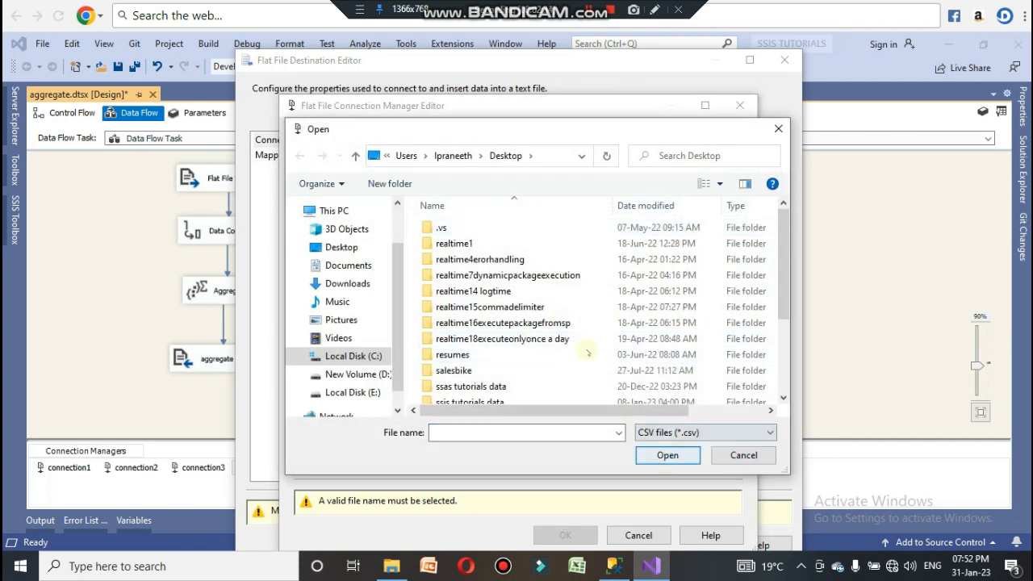
scroll(532, 355, down, 2)
click(537, 380)
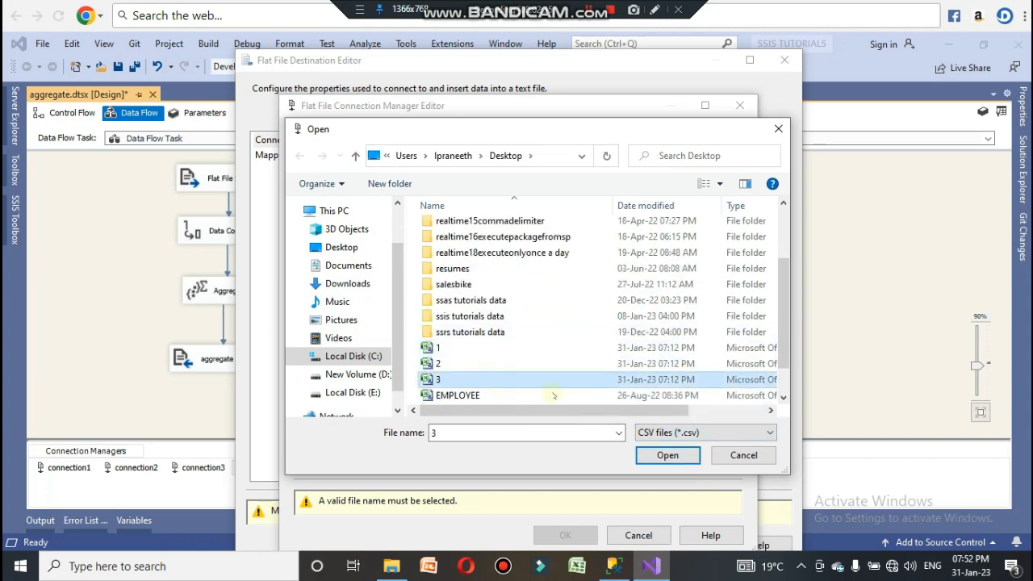
click(668, 460)
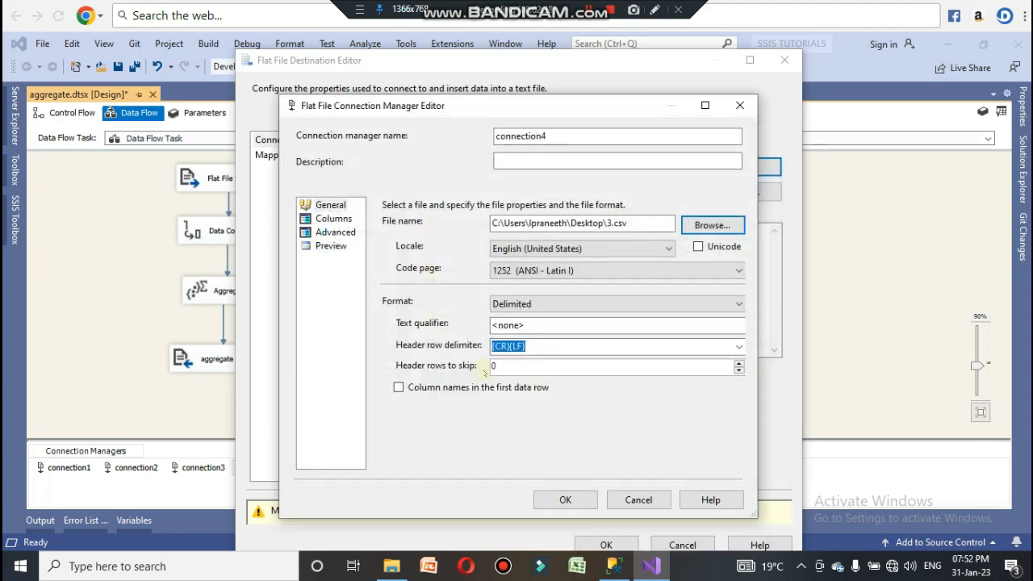
click(333, 219)
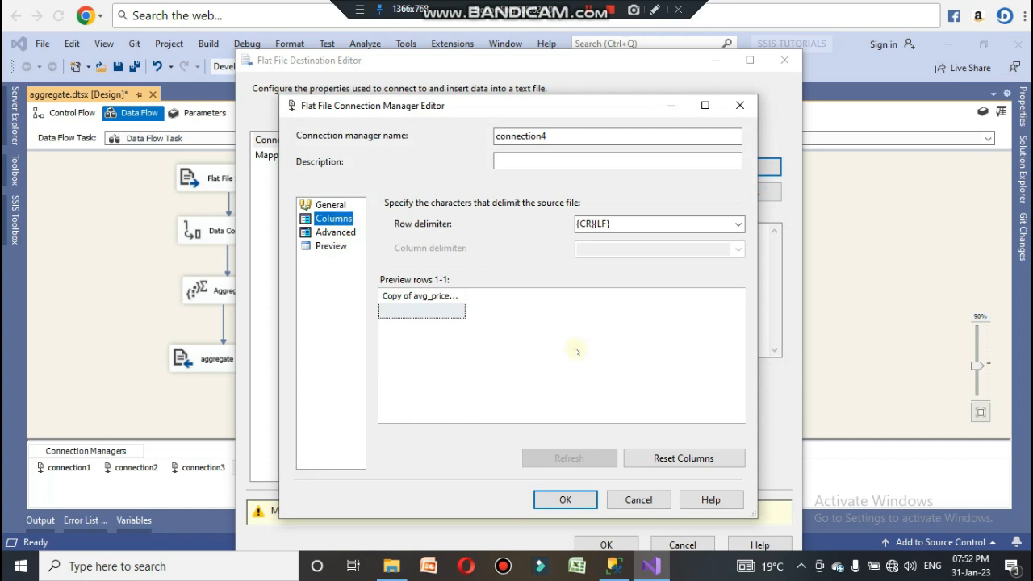
click(565, 498)
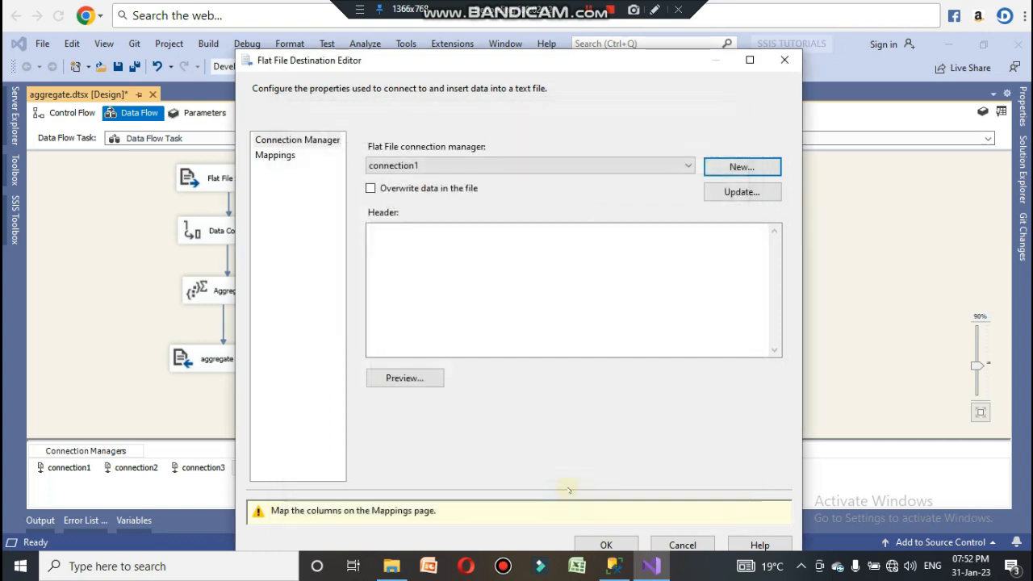
Step: Preview the destination output, check the Copy of avg_price_per_room mapping, and confirm the destination
click(406, 377)
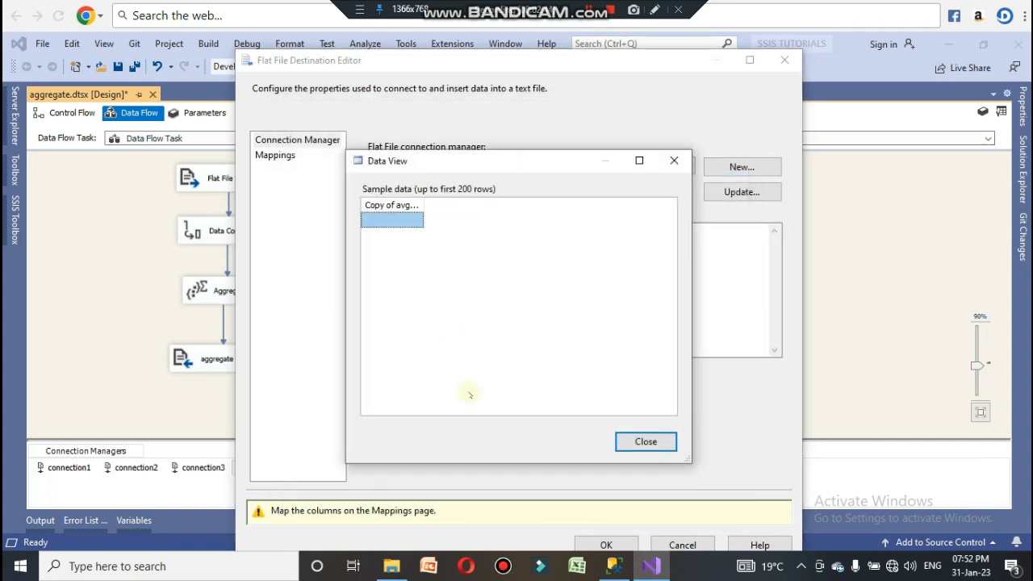
click(659, 444)
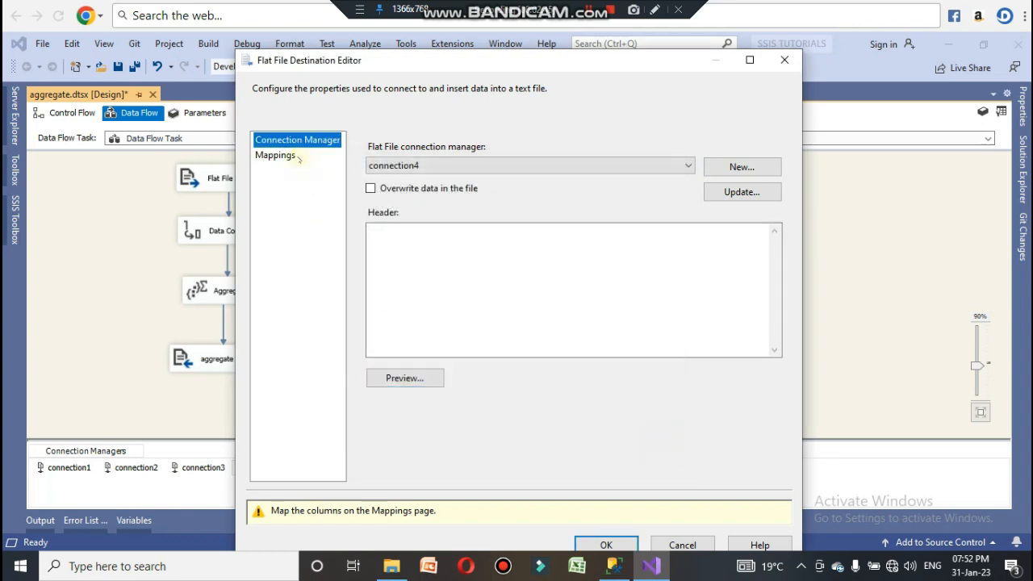
click(289, 156)
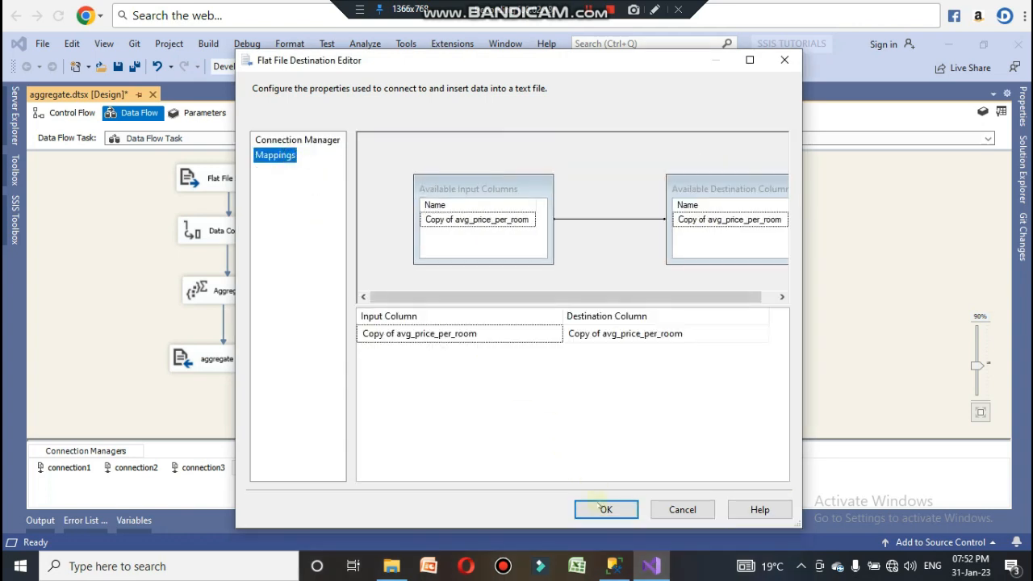
click(601, 506)
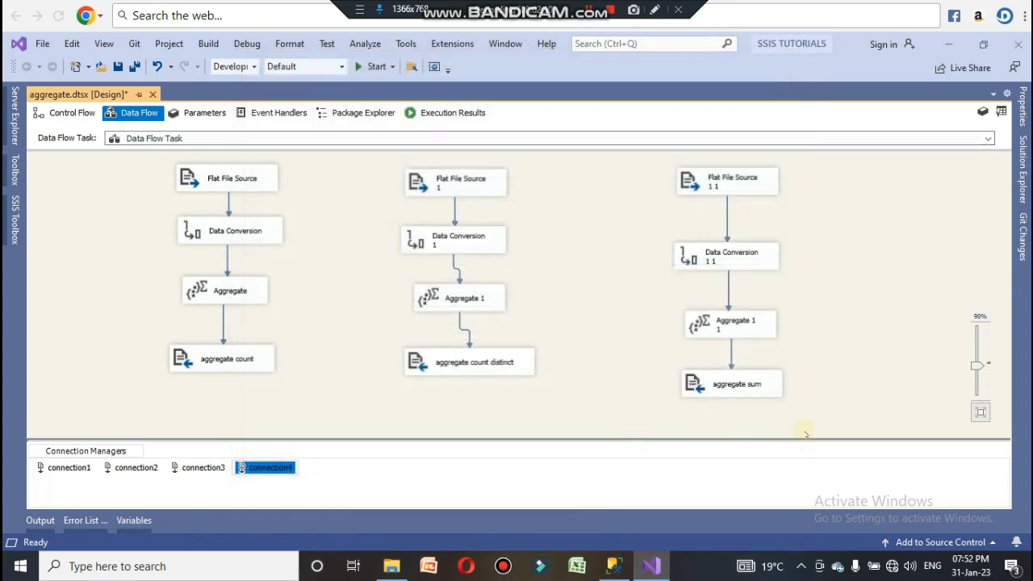
Step: Select the whole third flow and move it slightly to the left
click(728, 416)
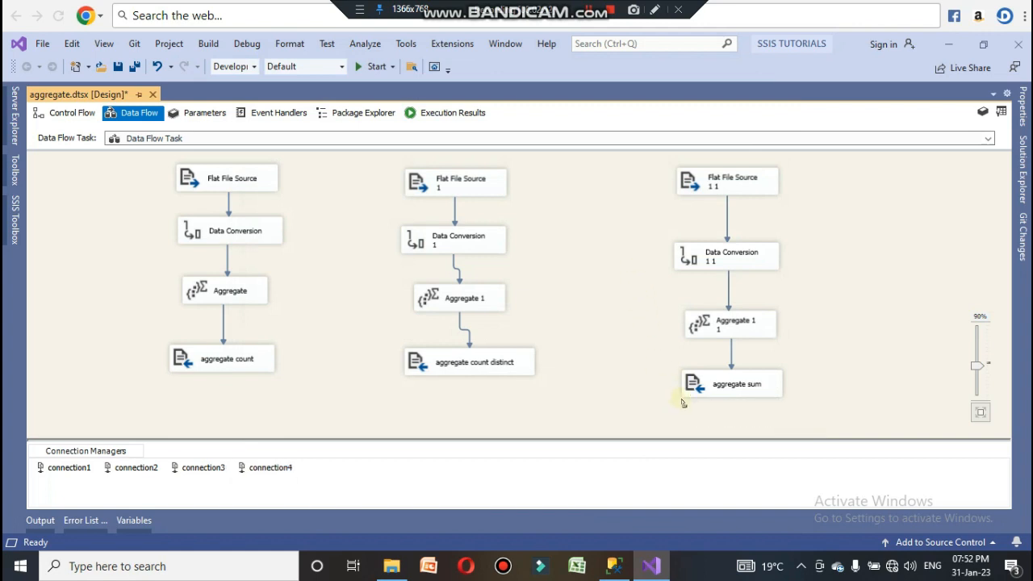
drag(810, 428, 618, 162)
drag(716, 178, 639, 169)
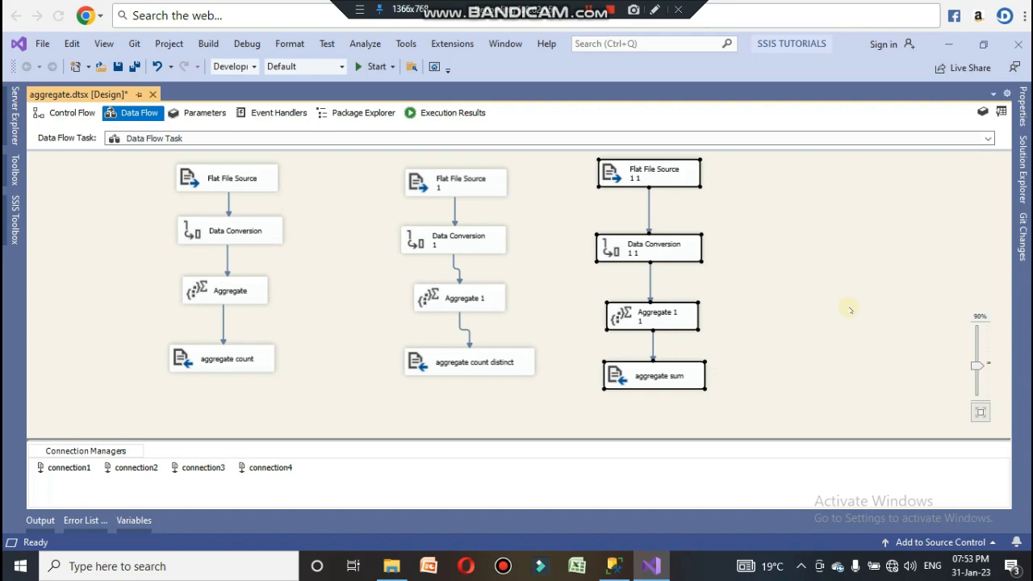
click(829, 348)
Step: Reopen Aggregate 1 1 and recheck the Sum operation for Copy of avg_price_per_room
double_click(650, 318)
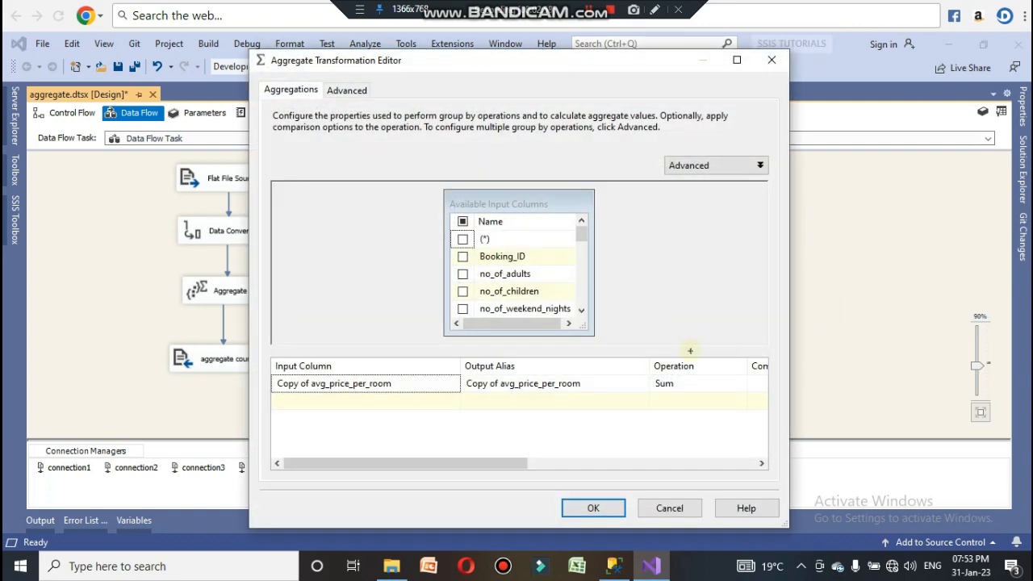
click(722, 386)
click(740, 385)
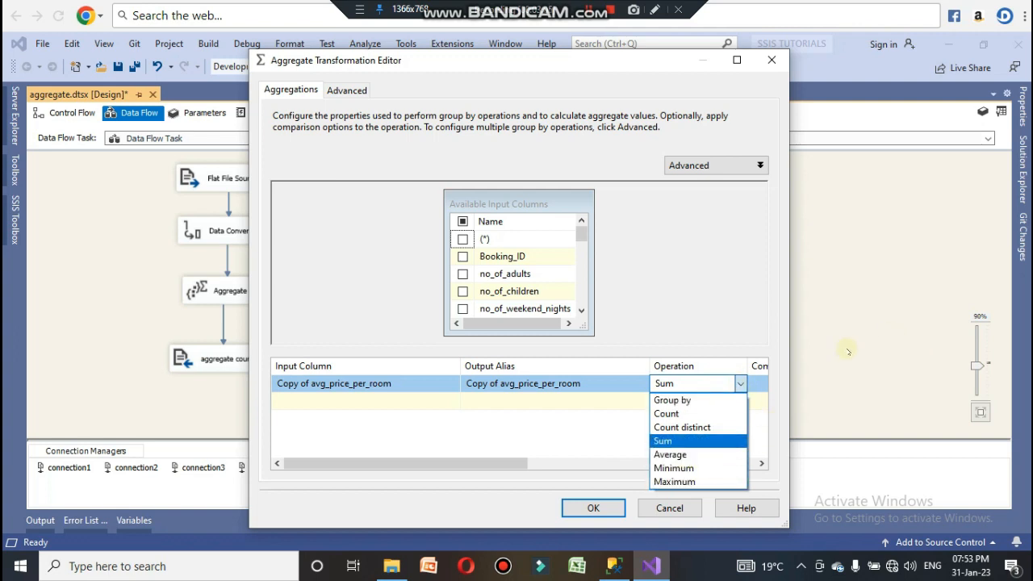
click(696, 443)
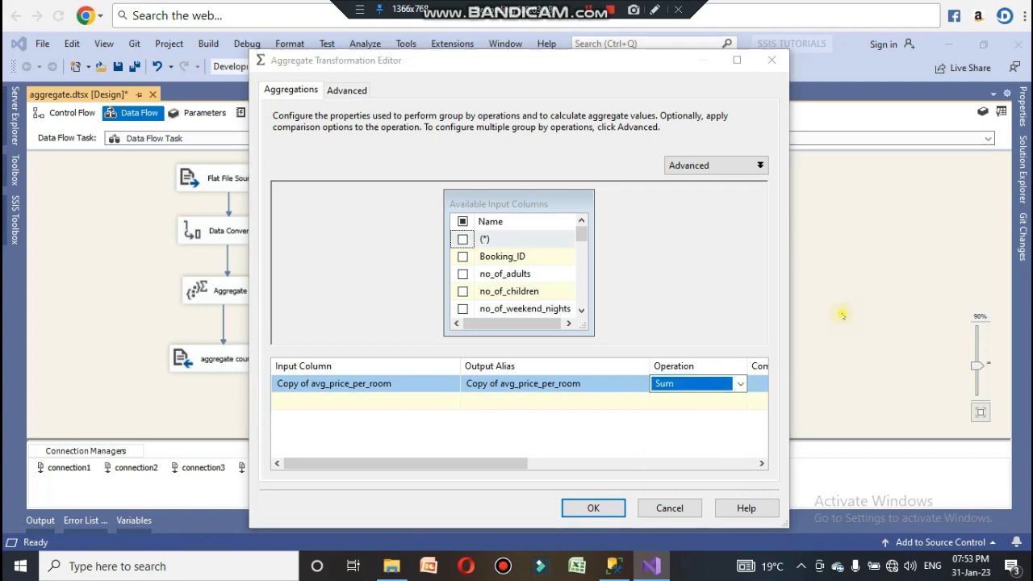
click(593, 508)
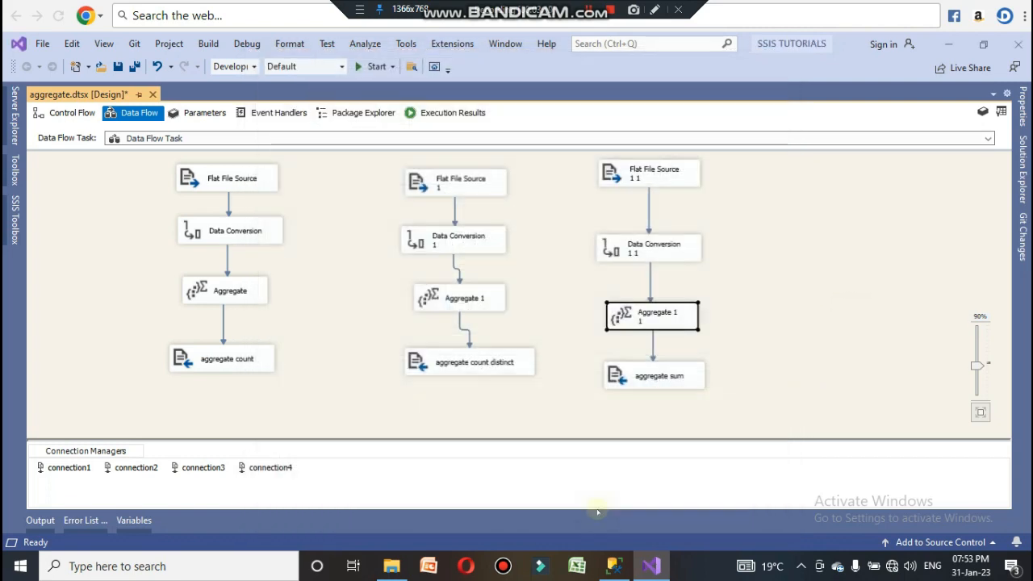
Step: Reopen the aggregate sum destination, review its connection manager and column mappings, and close it
double_click(670, 374)
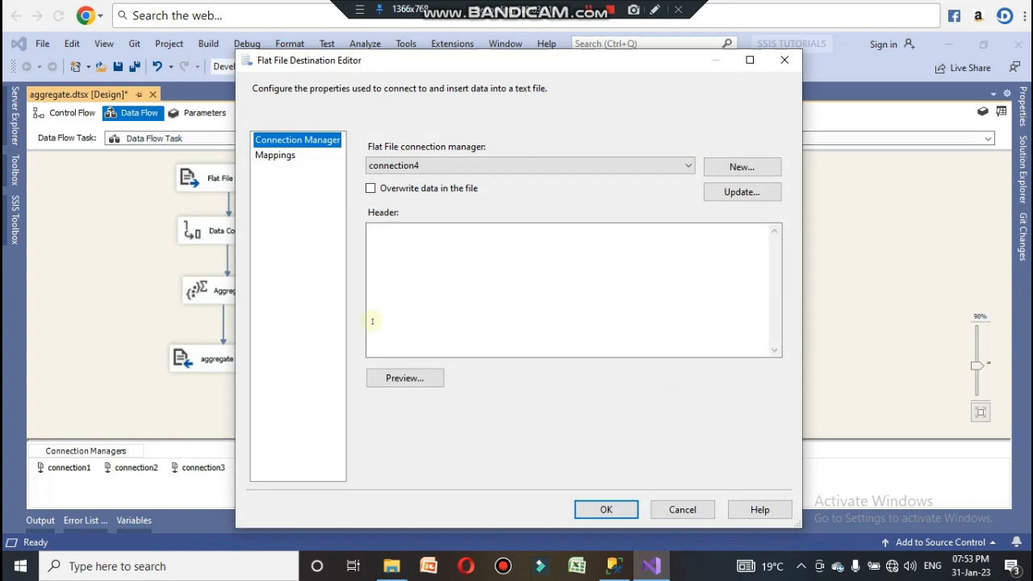
click(274, 155)
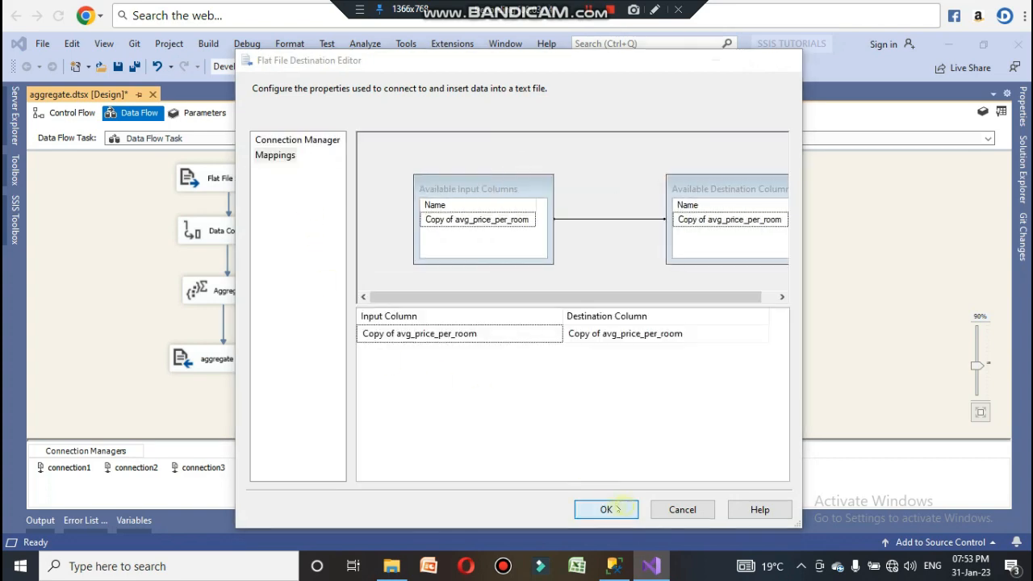
click(619, 509)
Step: Minimize Visual Studio, copy the desktop file 3 and paste a copy on the desktop, renaming it as 4
click(948, 44)
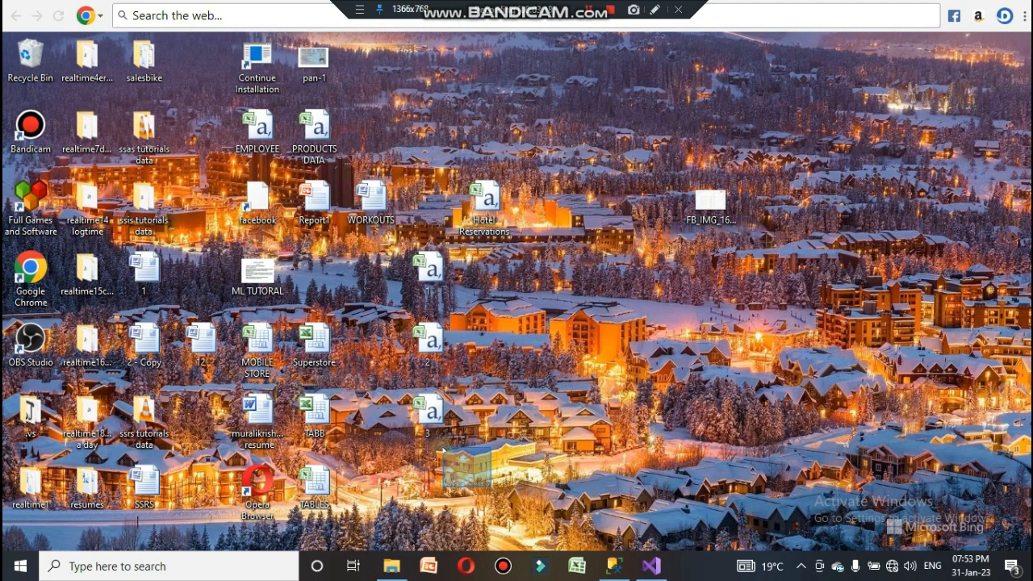
drag(490, 485, 395, 321)
drag(409, 379, 410, 378)
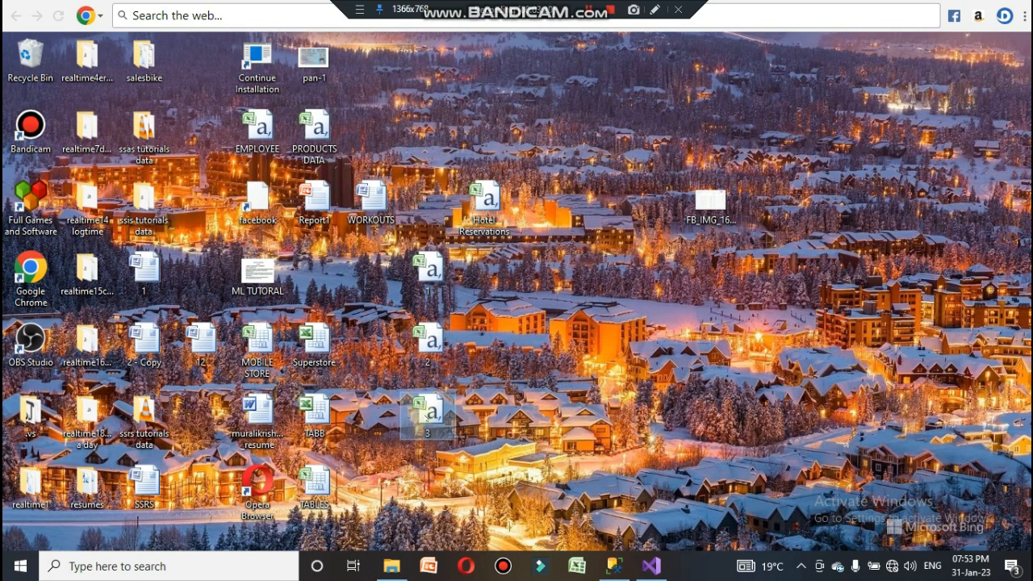
right_click(426, 417)
click(501, 326)
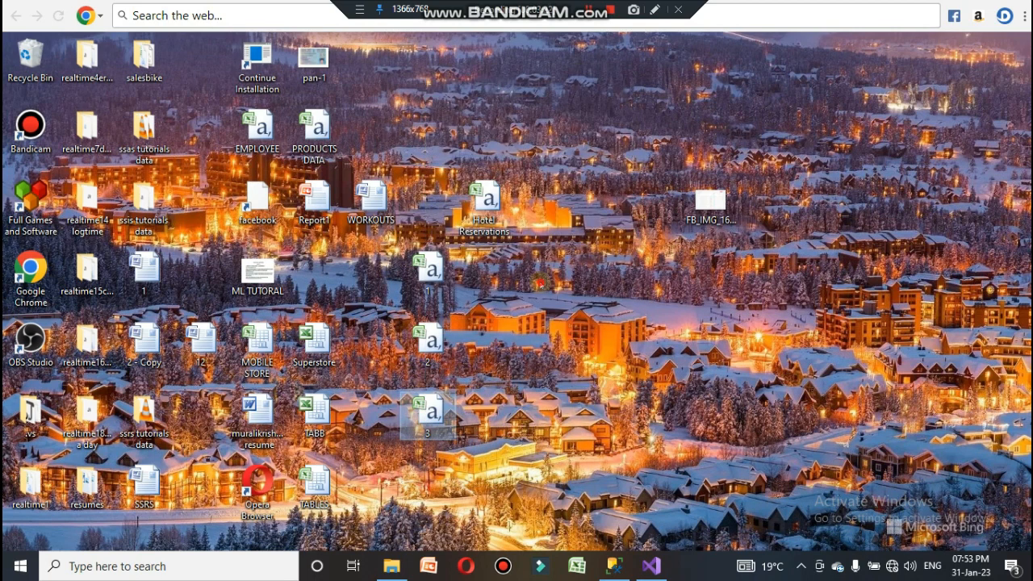
right_click(541, 283)
click(593, 350)
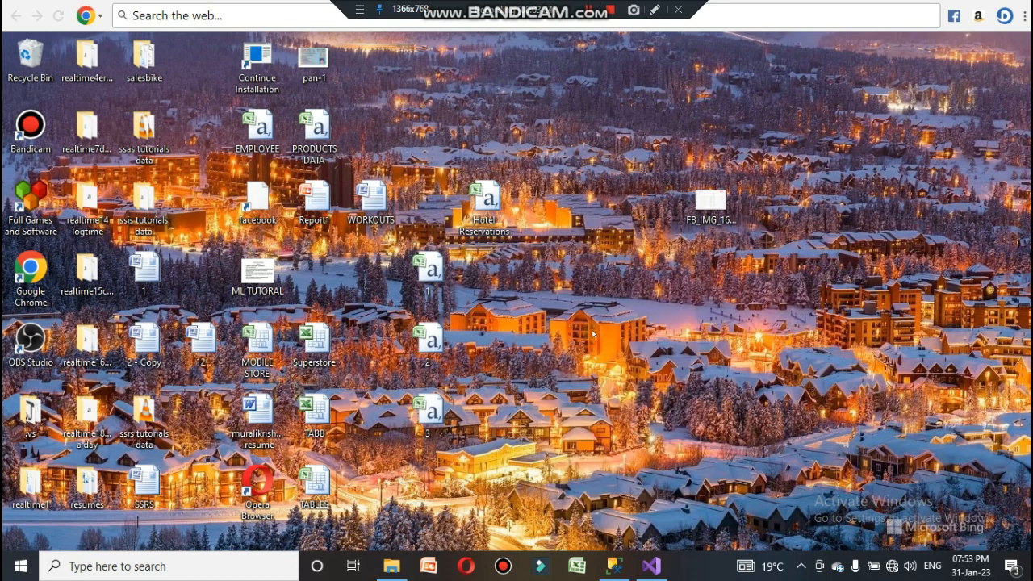
key(F2)
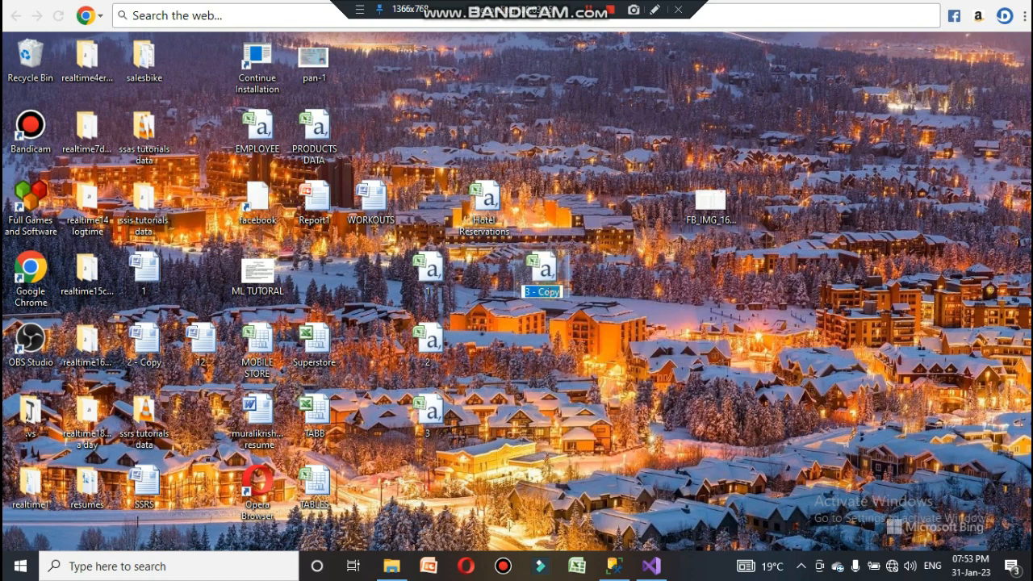
text(4)
Step: Paste another copy of file 3 on the desktop and rename it as 5
click(554, 321)
right_click(555, 325)
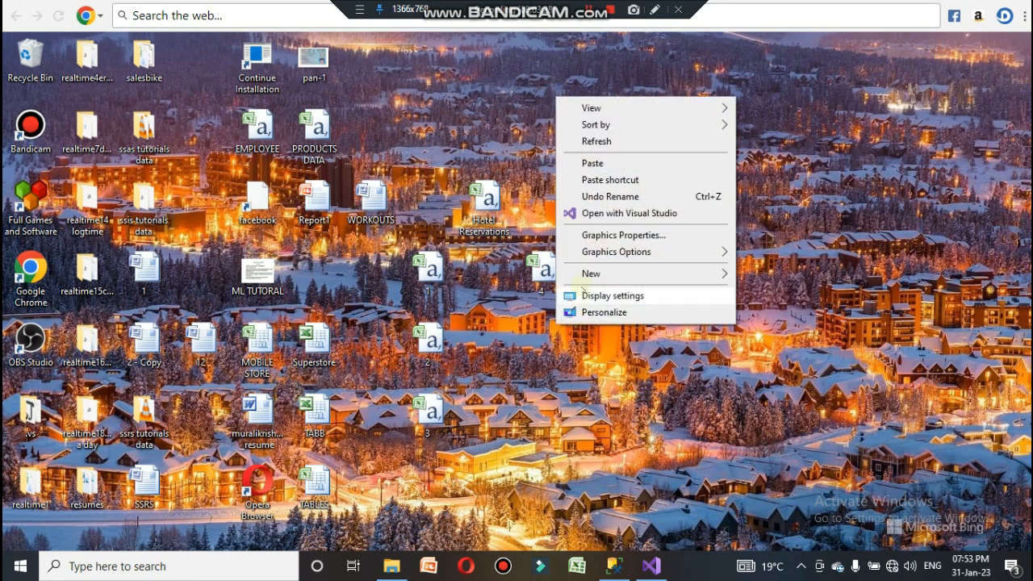
click(593, 164)
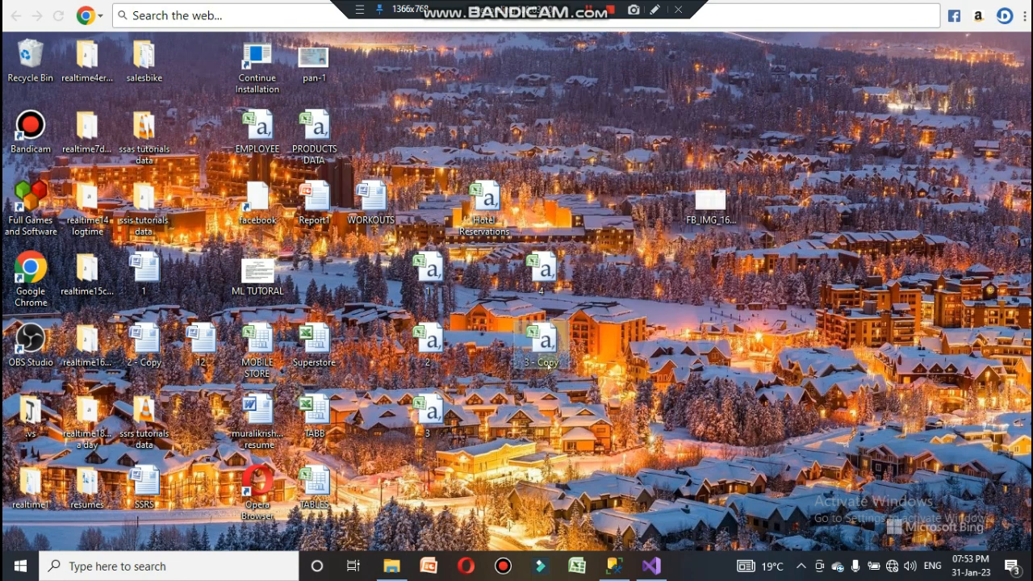
key(F2)
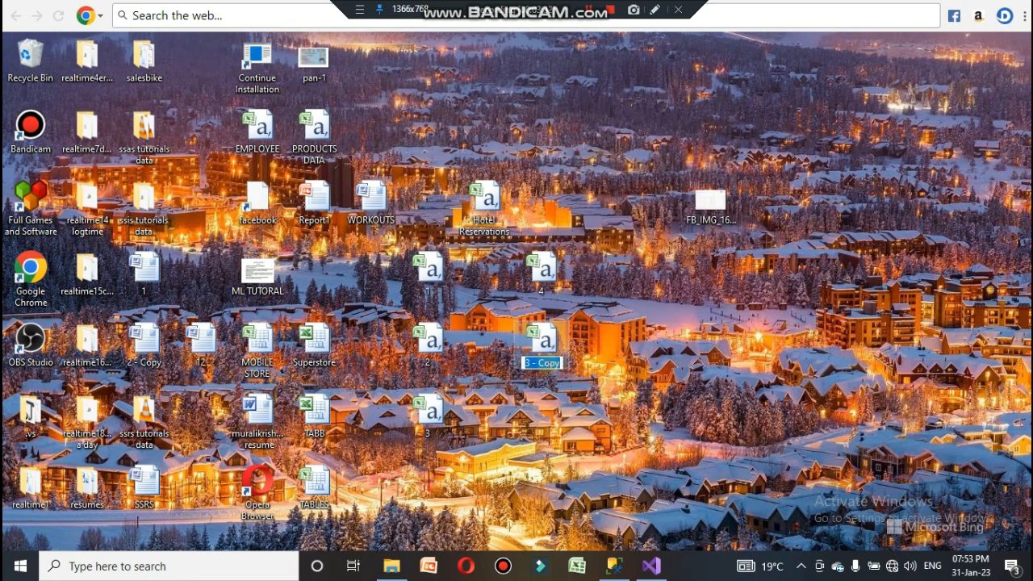
text(5)
Step: Paste a third copy of file 3 on the desktop, move it beside the others, and rename it as 6
right_click(567, 402)
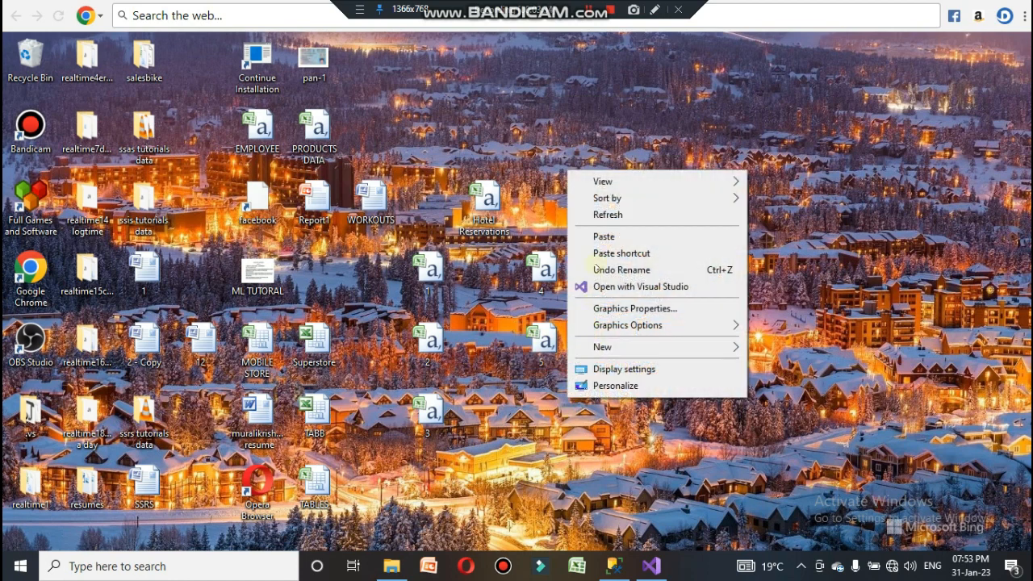
click(604, 237)
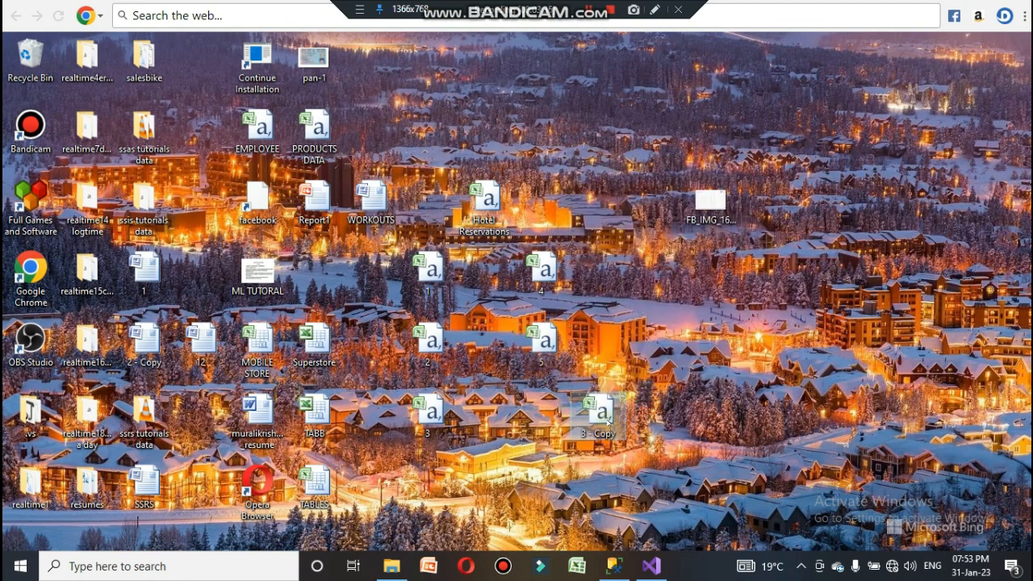
drag(607, 420, 551, 421)
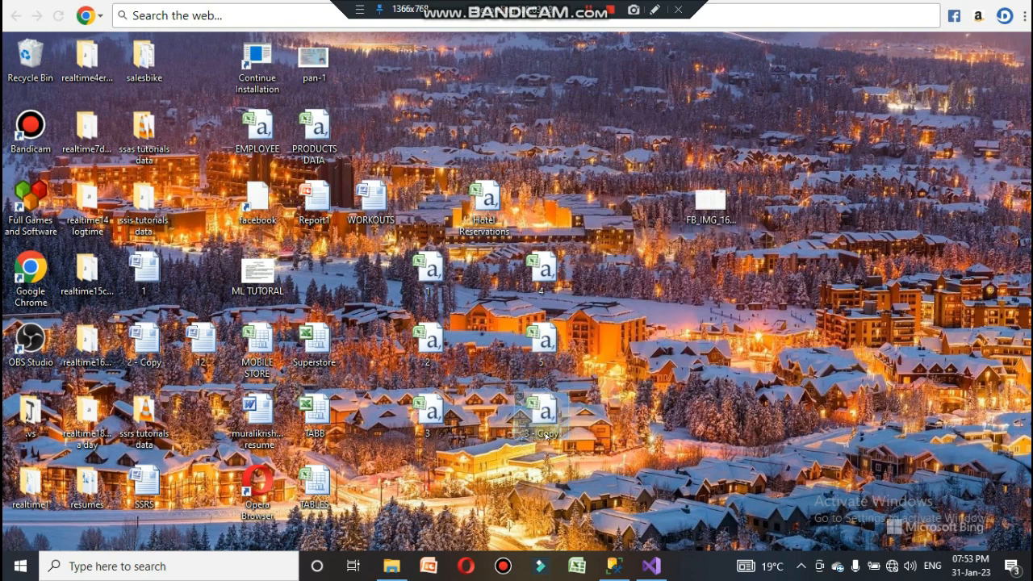
click(546, 436)
text(6)
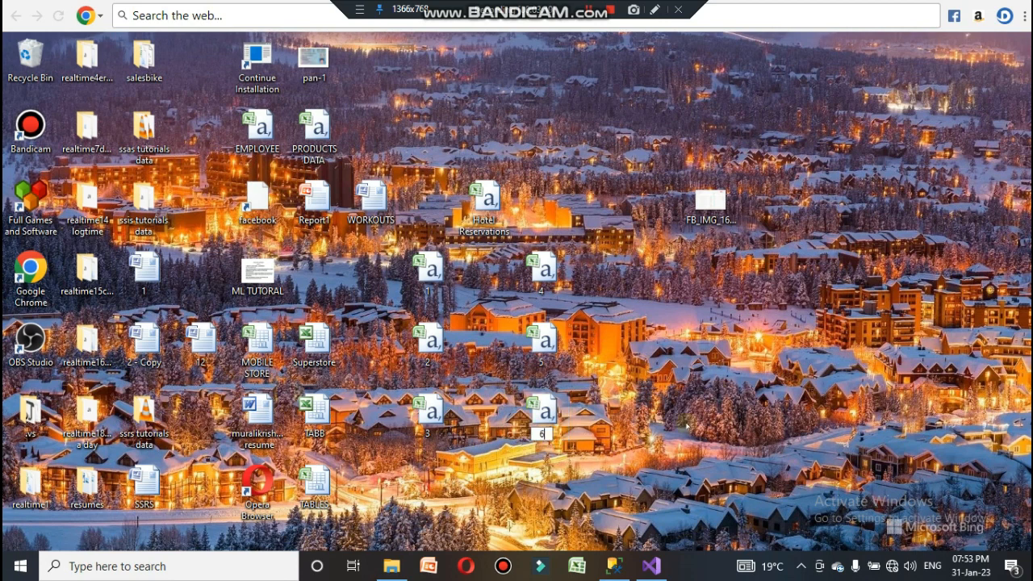
Step: Back in Visual Studio, copy the third flow's source, data conversion and aggregate and paste them as a fourth flow
click(650, 566)
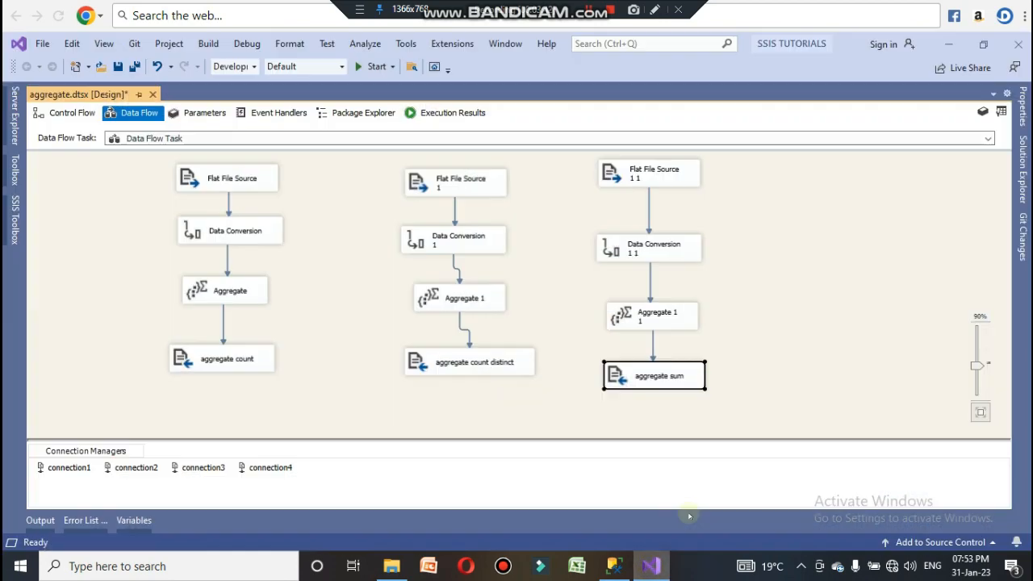
click(769, 361)
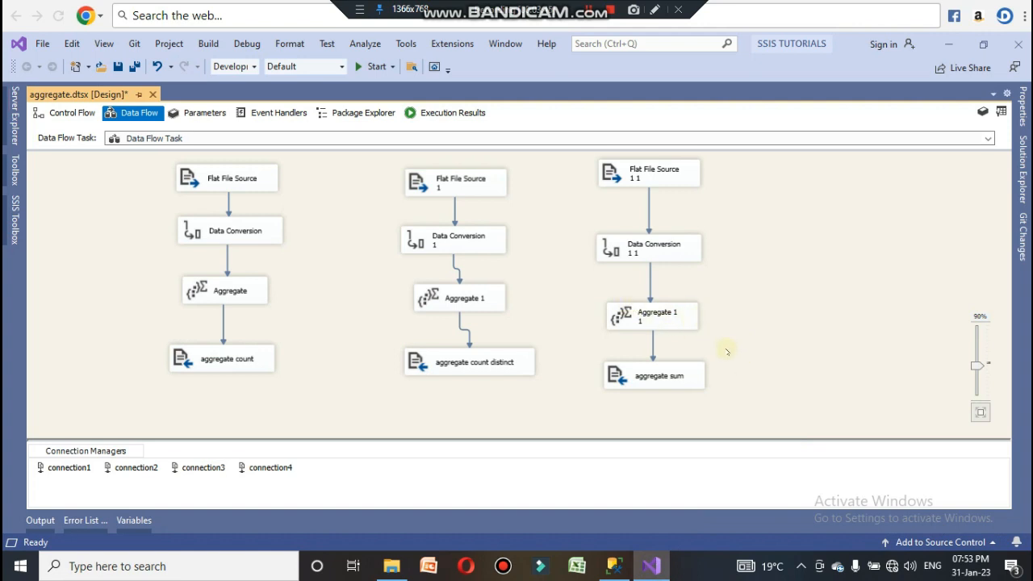
drag(598, 314, 578, 156)
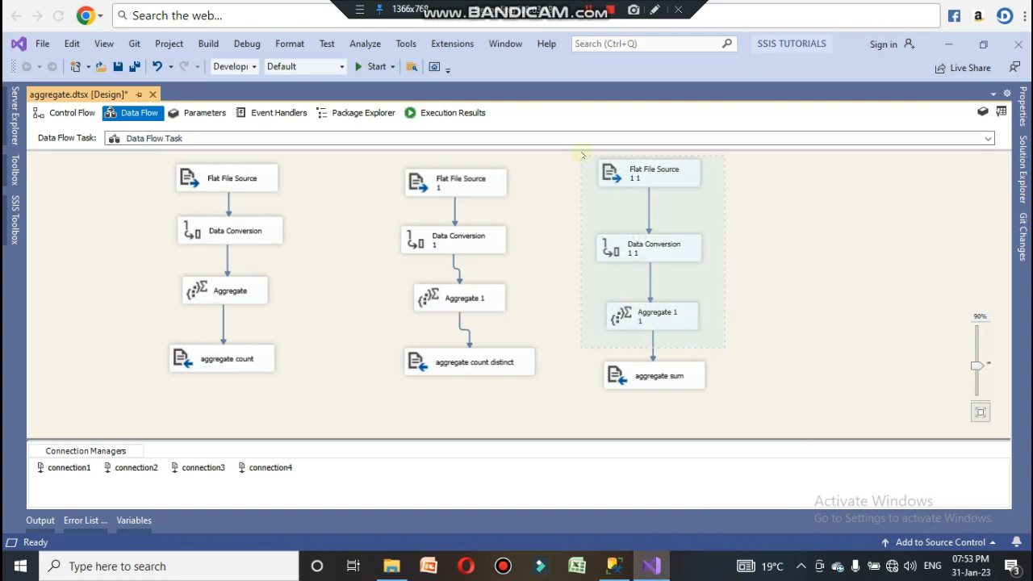
right_click(633, 168)
click(674, 247)
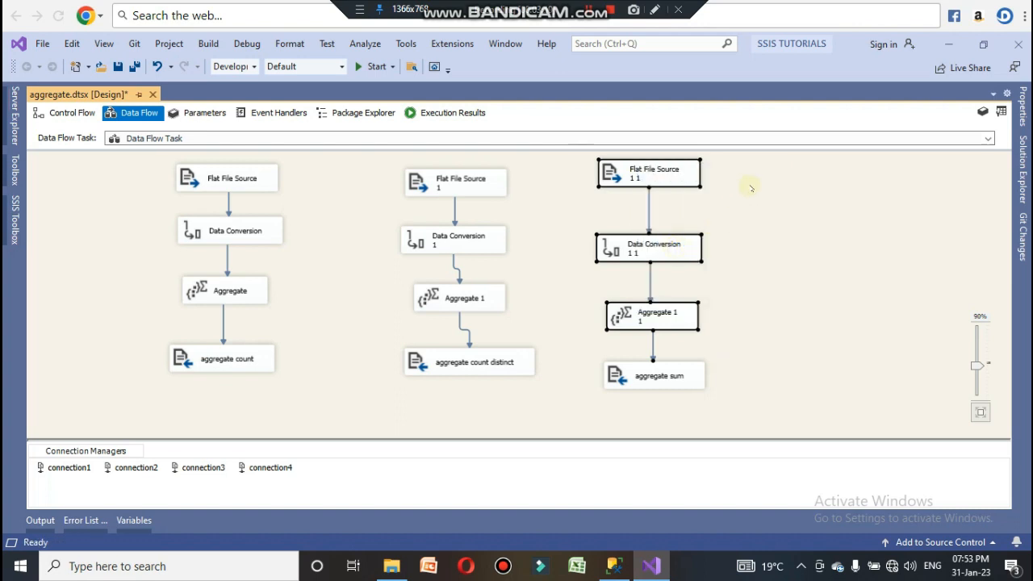
click(792, 183)
right_click(792, 182)
click(825, 356)
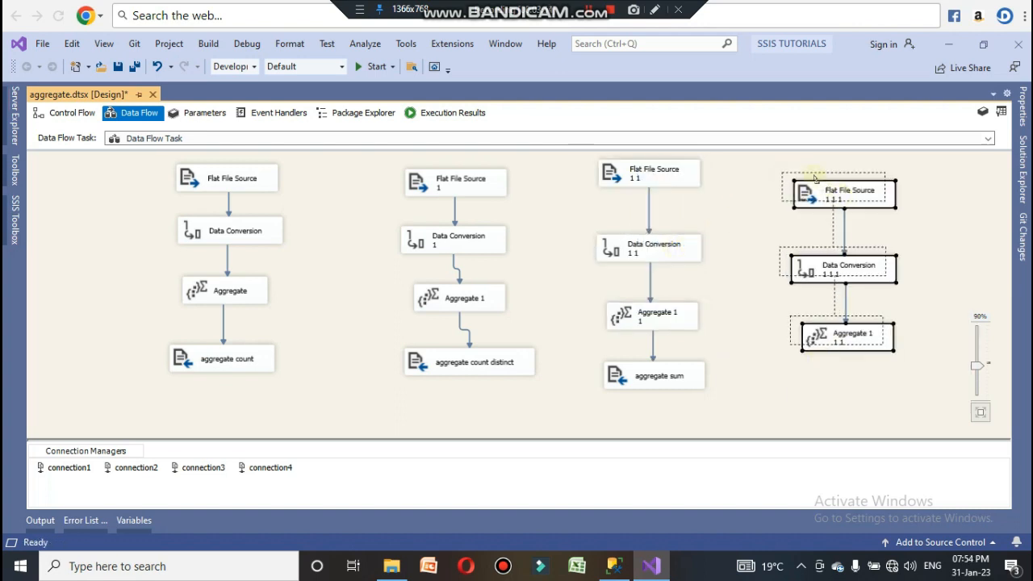
drag(843, 197, 816, 178)
click(917, 235)
Step: In the fourth flow's Data Conversion, convert only no_of_week_nights to a four-byte unsigned integer
double_click(821, 250)
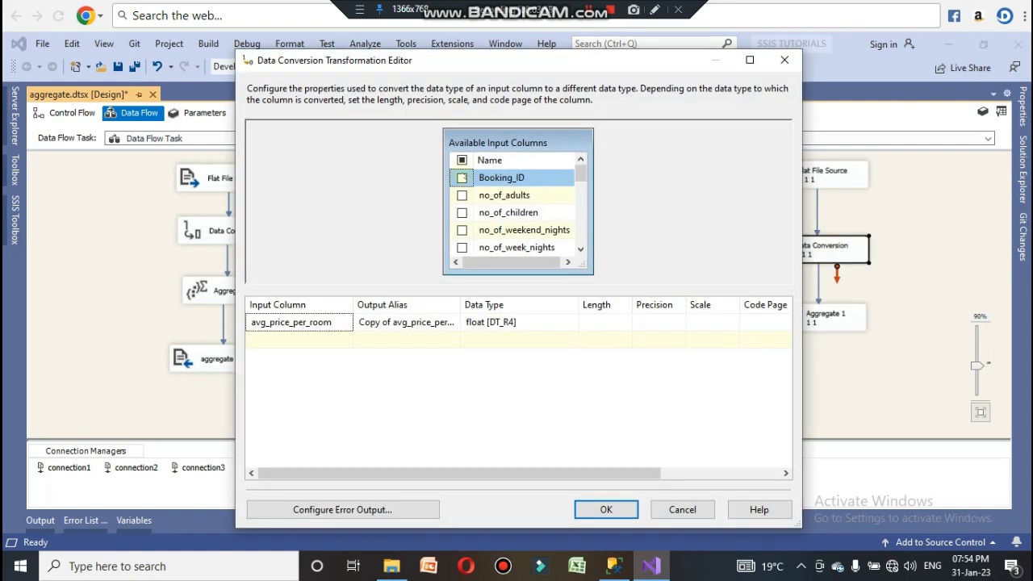
click(461, 159)
click(461, 160)
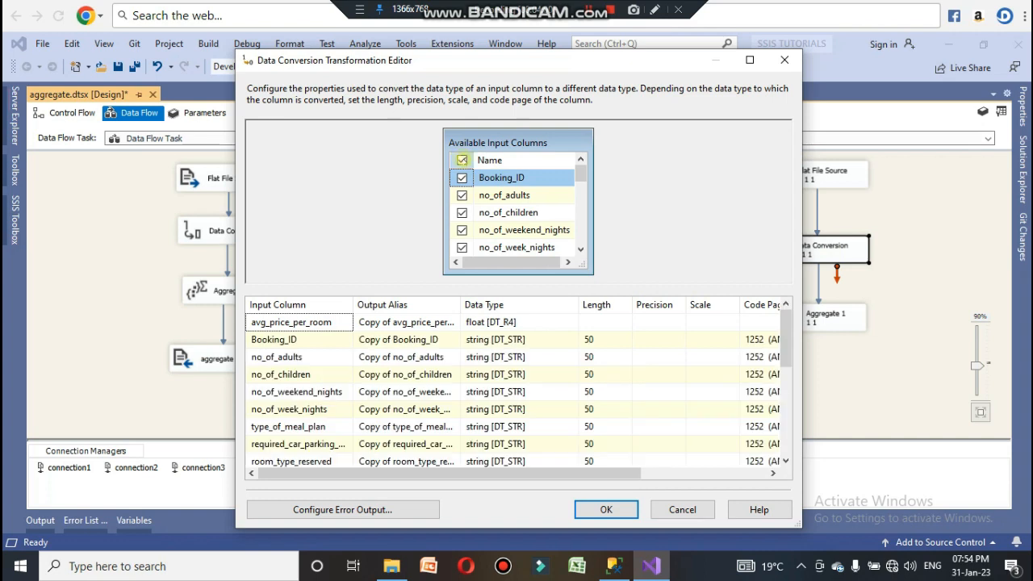
mouse_move(588, 173)
mouse_down()
mouse_move(593, 198)
mouse_move(587, 186)
mouse_up()
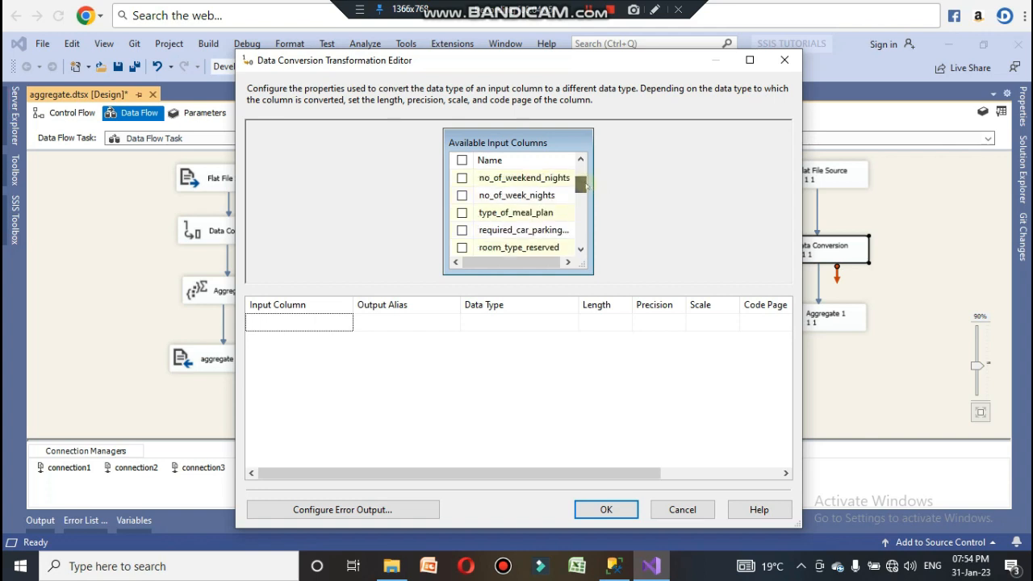
click(462, 195)
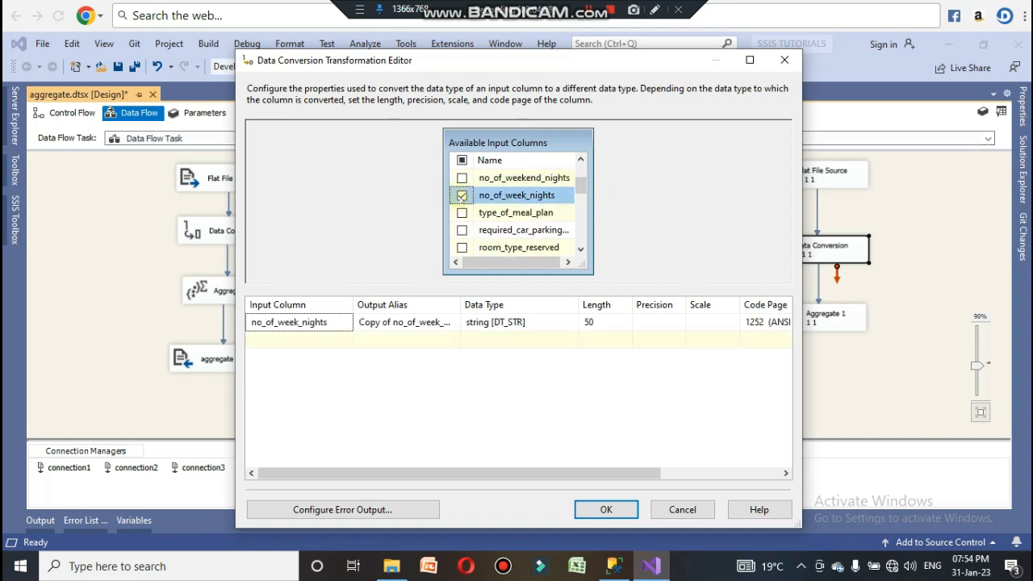
click(539, 326)
click(537, 327)
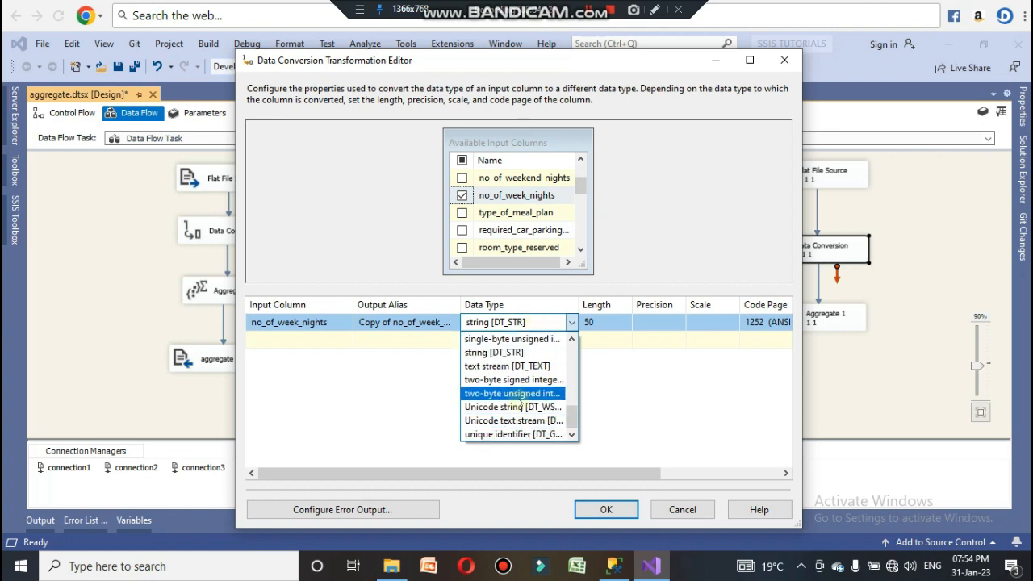
scroll(520, 397, up, 1)
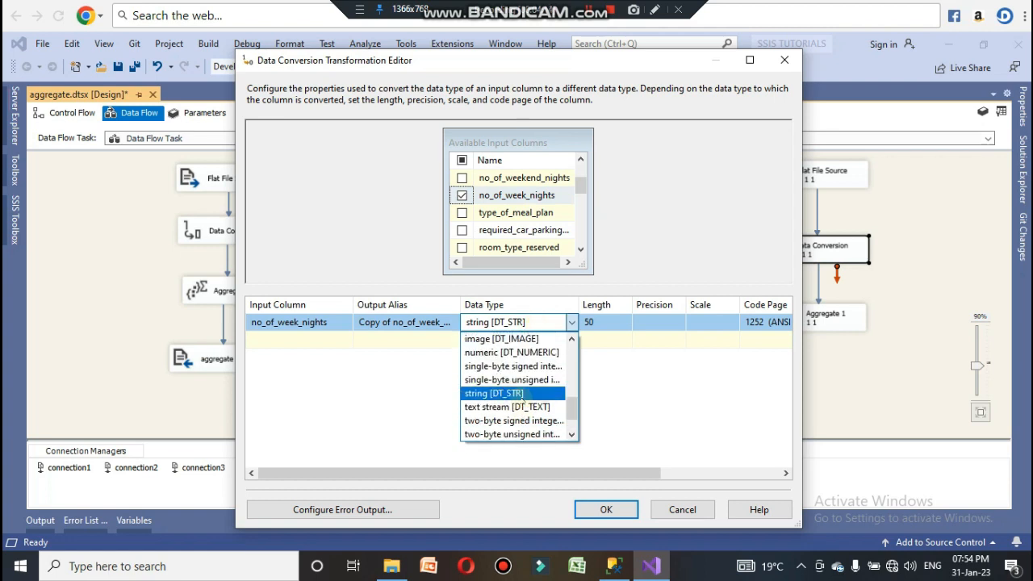
scroll(521, 395, up, 1)
click(507, 362)
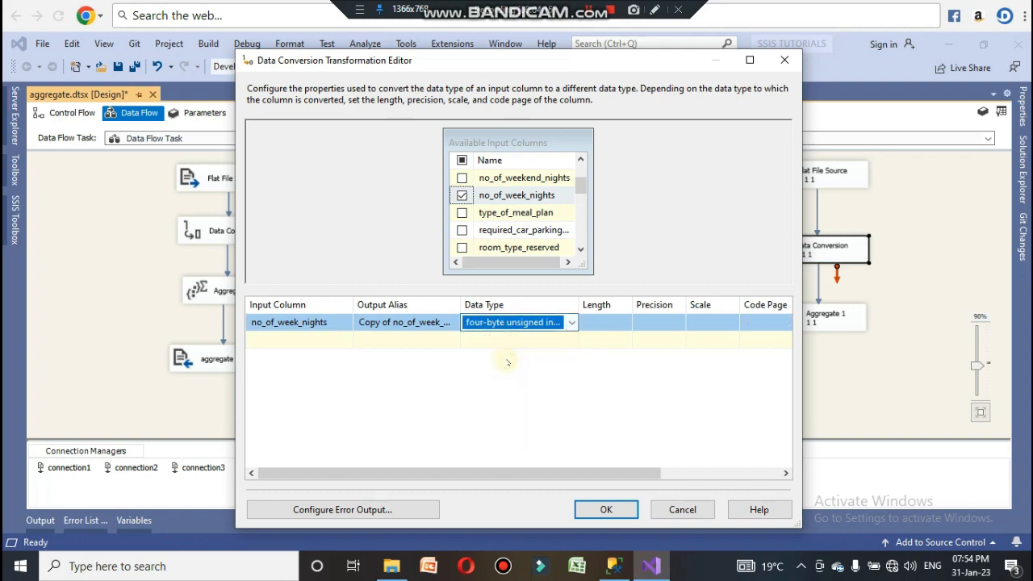
click(607, 509)
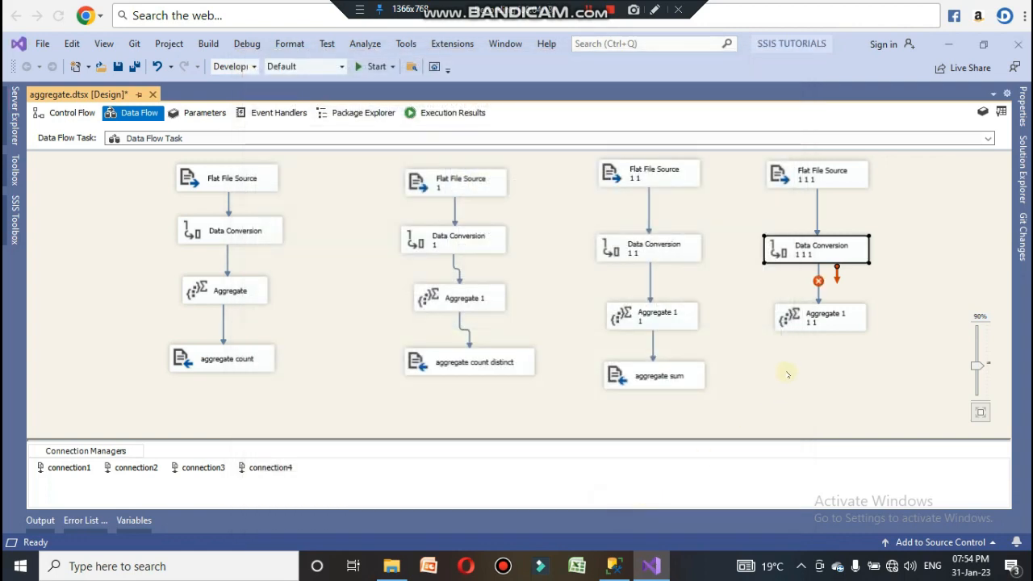
Step: Delete the broken path below the fourth Data Conversion and reconnect it to Aggregate 1 1
click(819, 292)
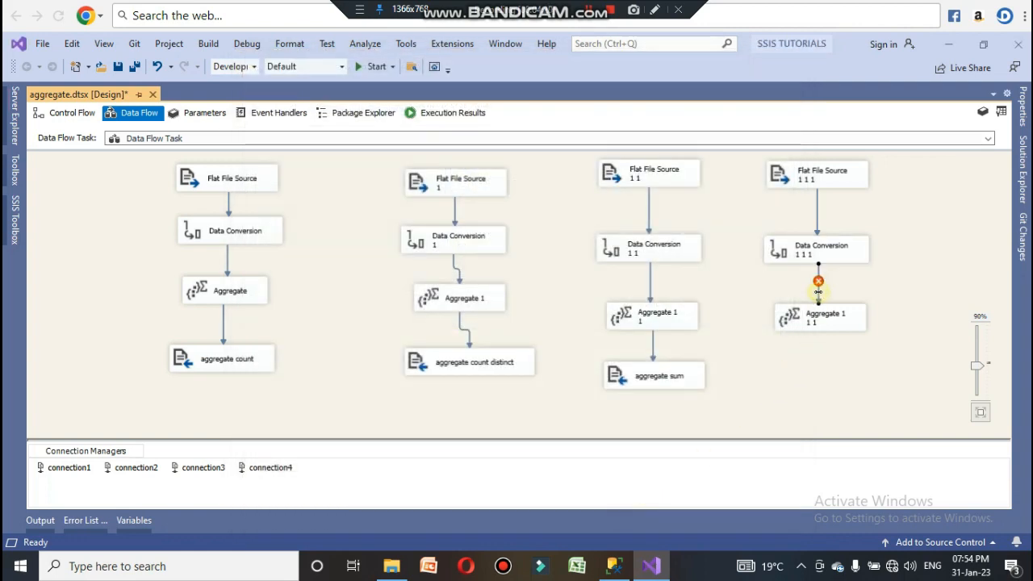
key(Delete)
click(819, 260)
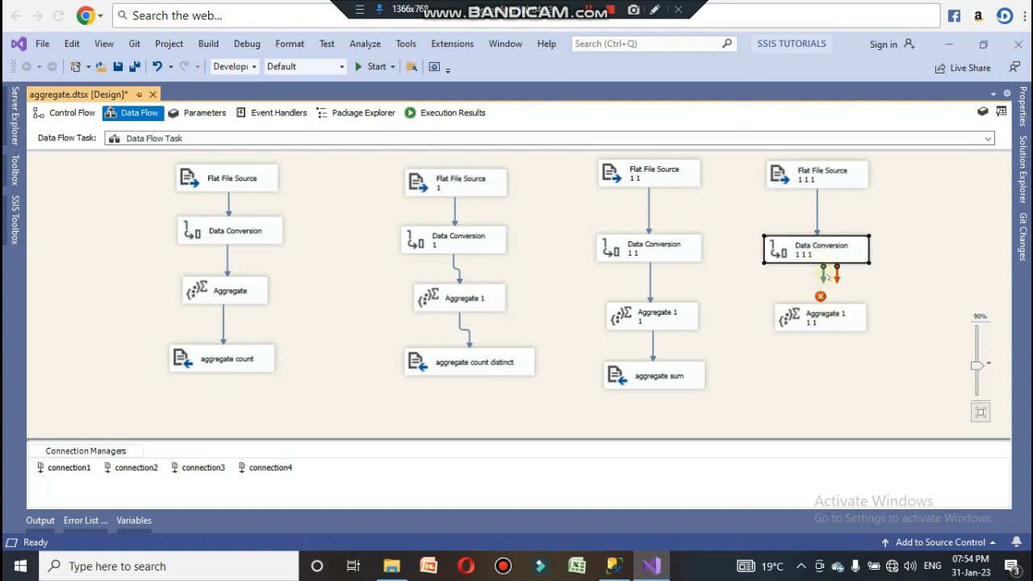
drag(823, 273, 822, 316)
Step: Configure the fourth flow's aggregate to compute the Average of Copy of no_of_week_nights
double_click(822, 317)
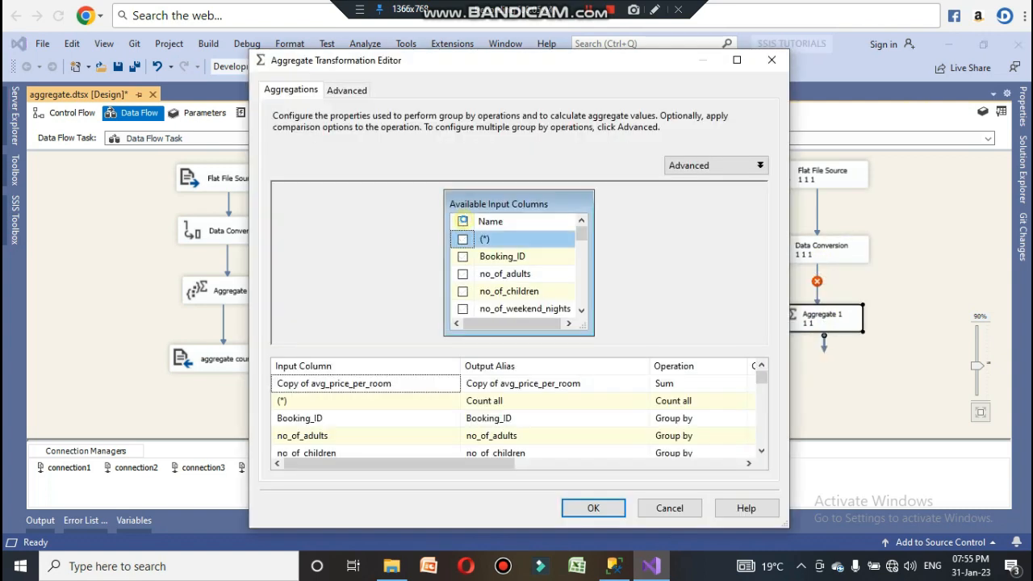
drag(581, 234, 585, 299)
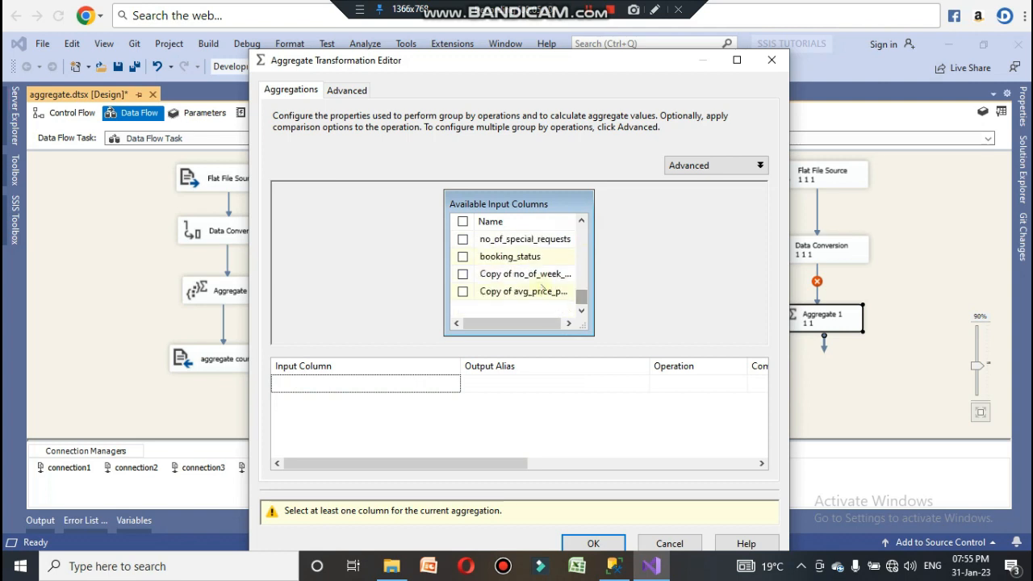
click(462, 274)
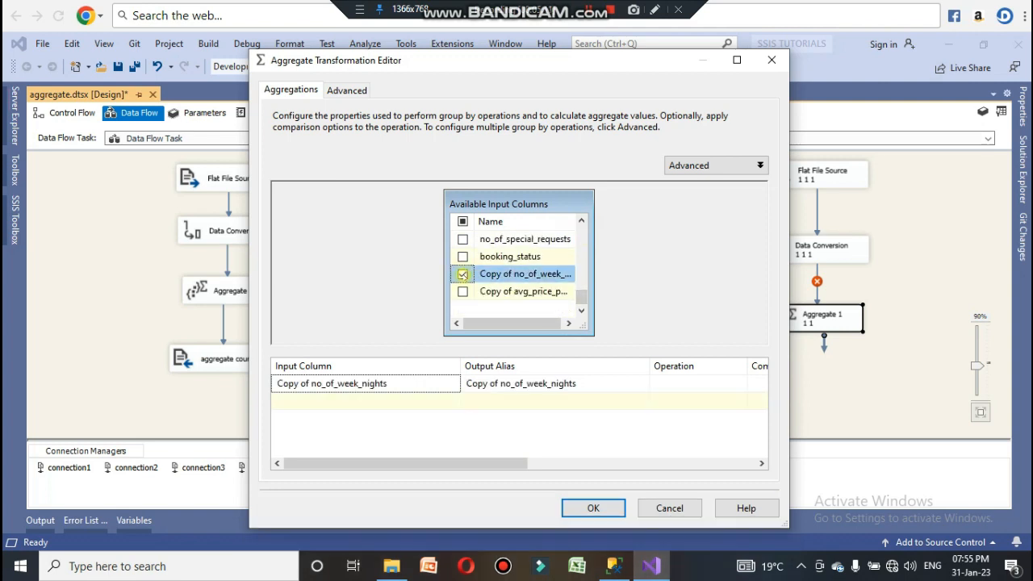
click(667, 391)
click(683, 386)
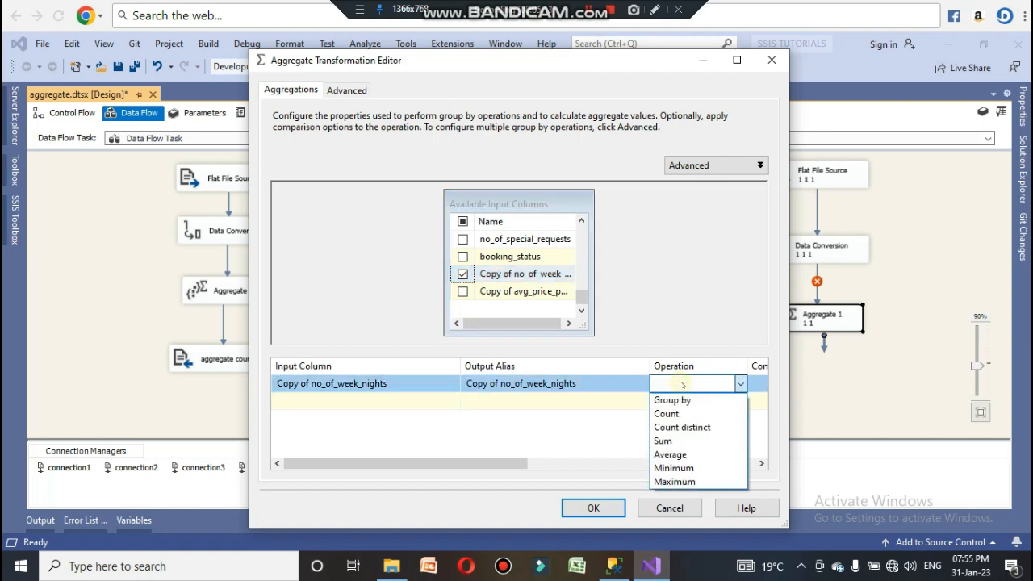
click(669, 455)
click(593, 508)
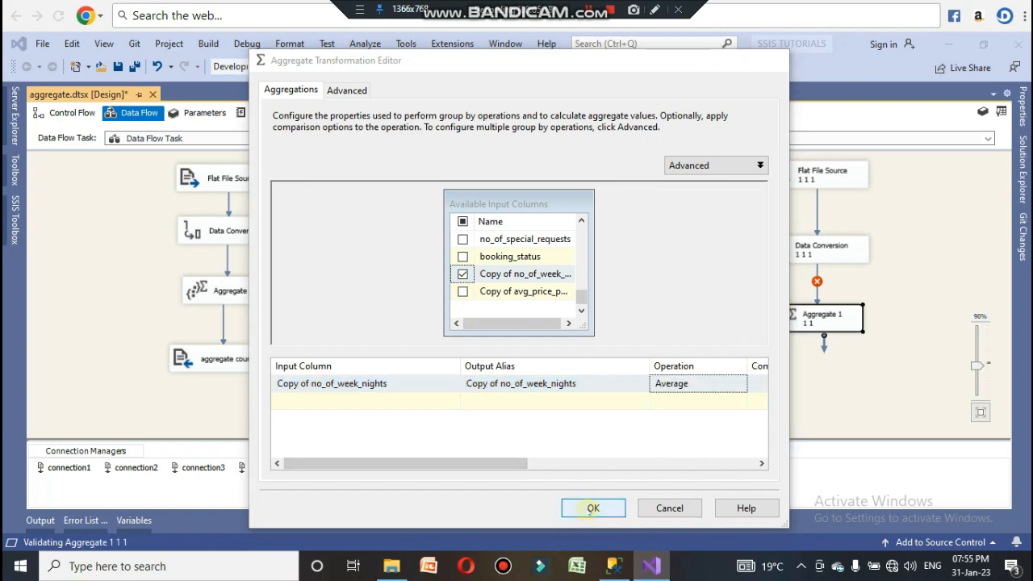
Step: Add a Flat File Destination below the fourth flow's aggregate and name it "aggregate average"
click(835, 379)
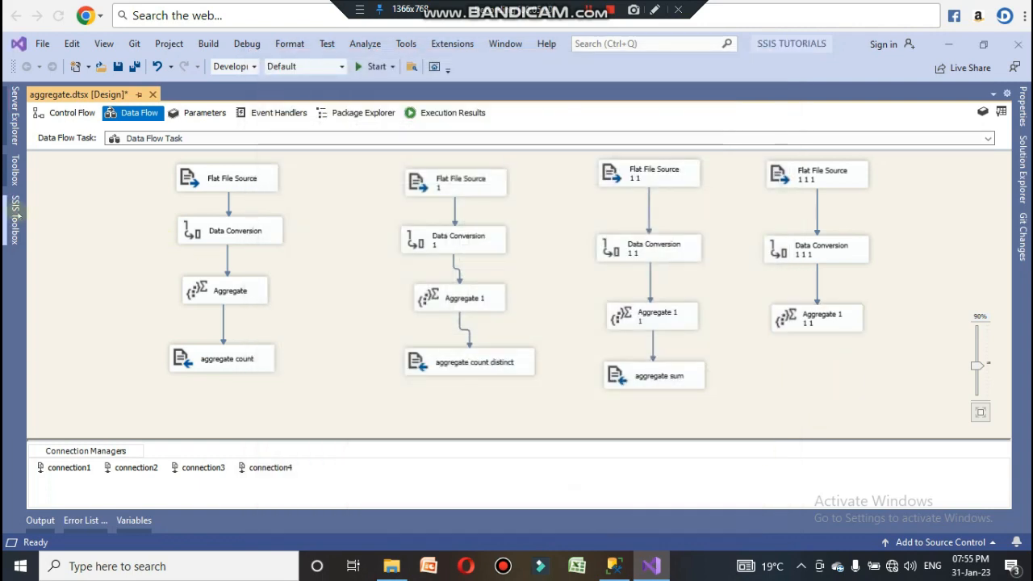
click(15, 218)
drag(101, 385, 617, 376)
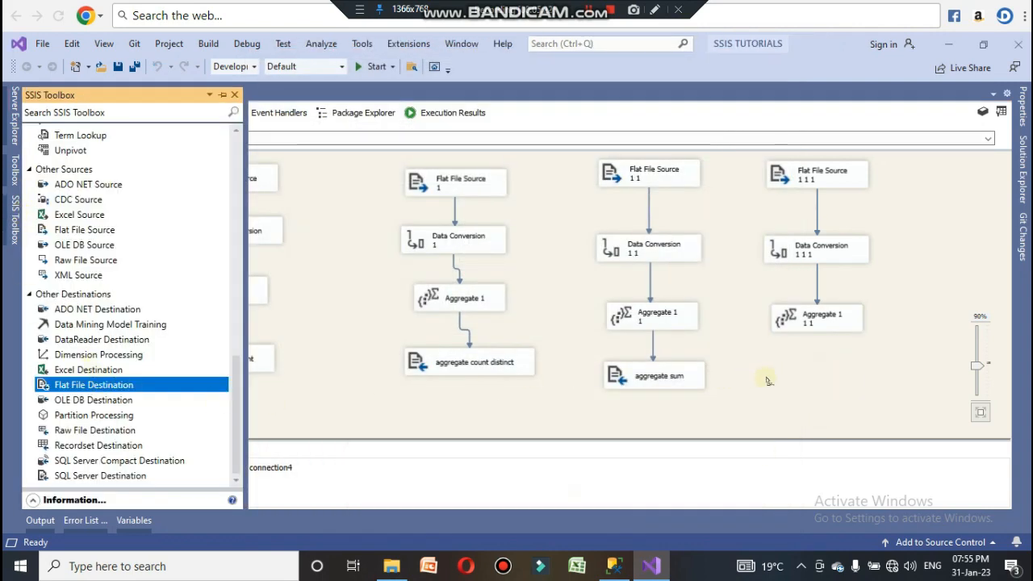
drag(767, 381, 801, 387)
click(813, 388)
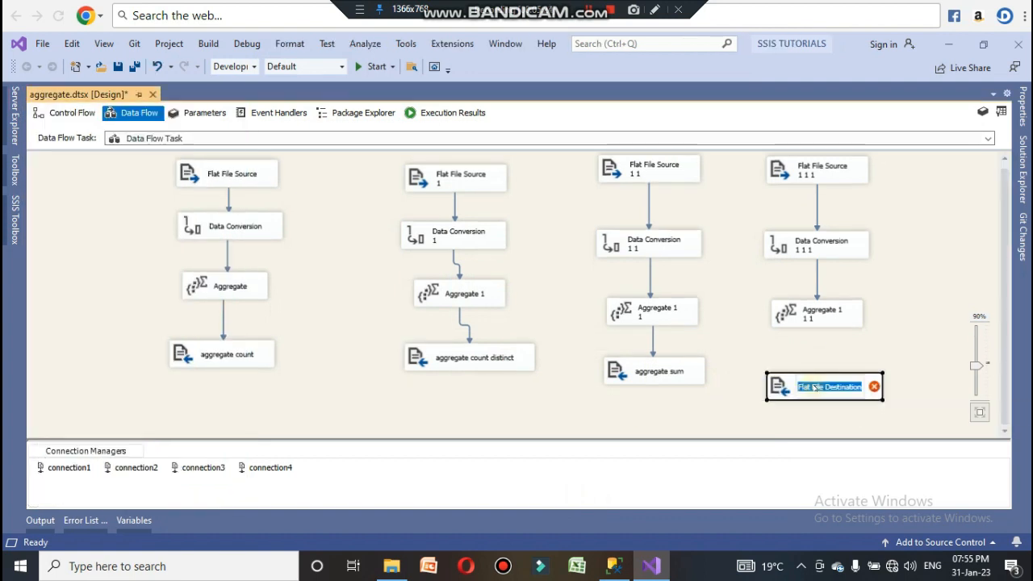
text(aggr)
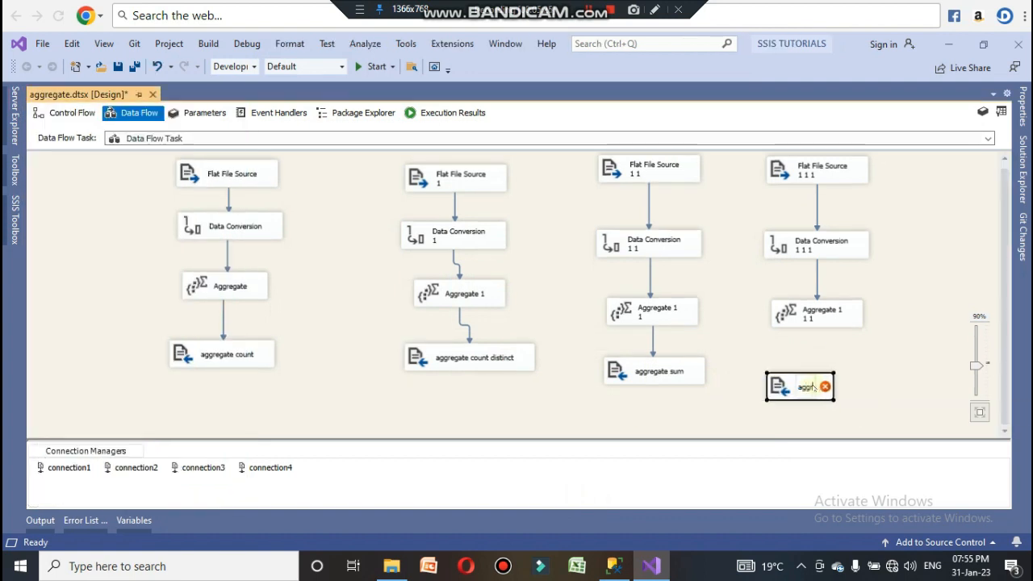
text(egate )
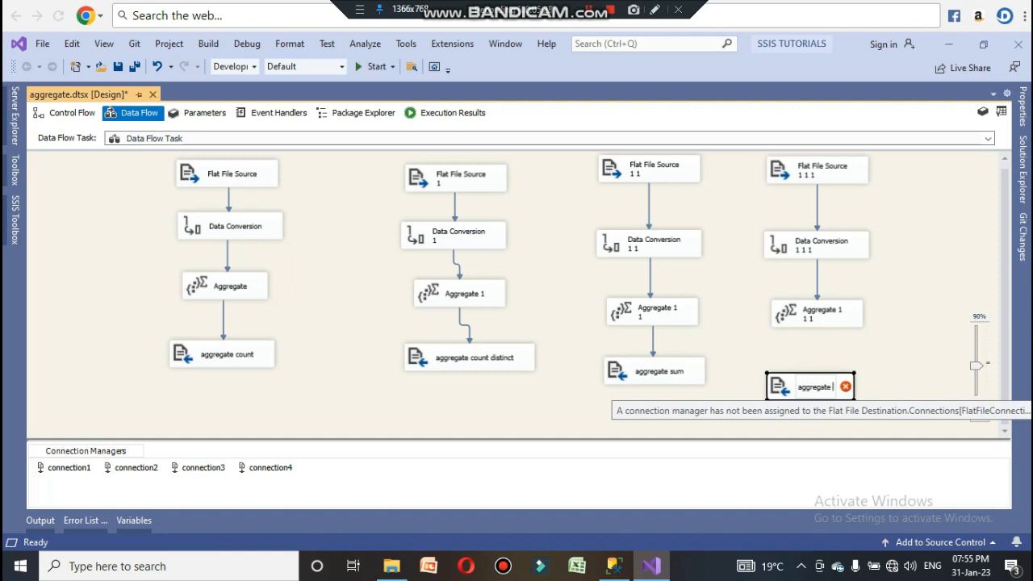
text(aver)
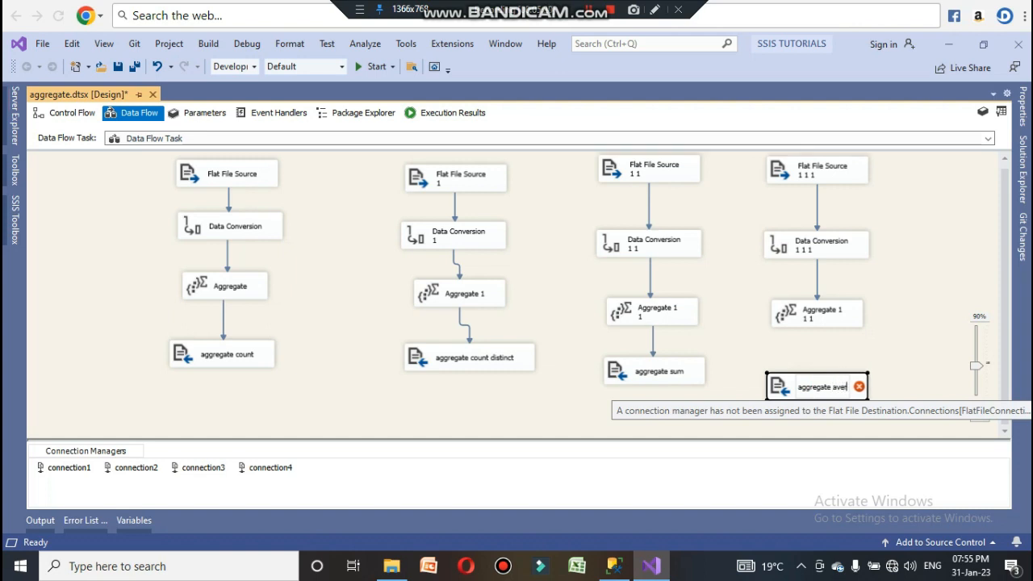
text(age)
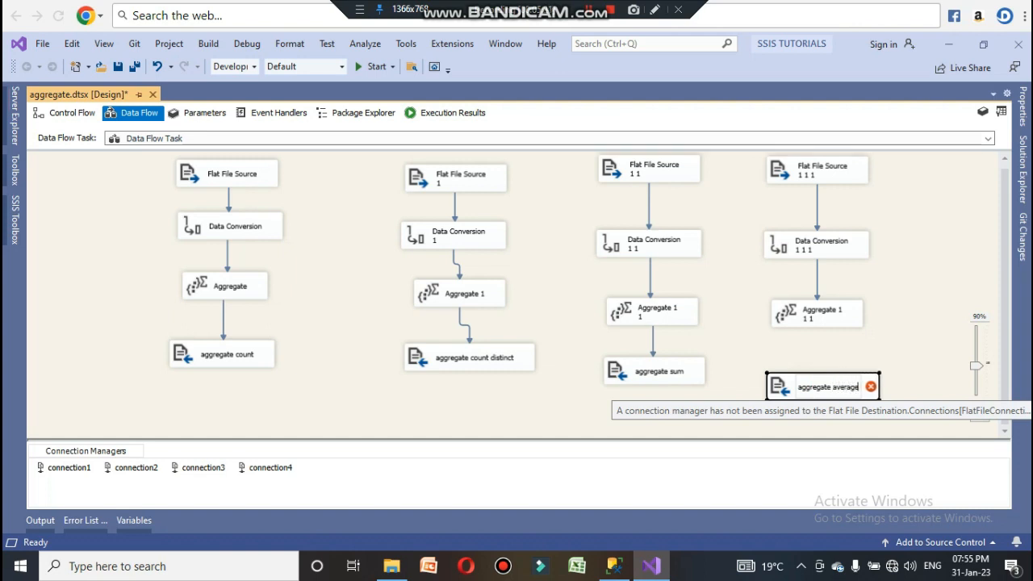
Step: Connect the fourth flow's Aggregate 1 1 1 output to the aggregate average destination
click(941, 341)
click(826, 320)
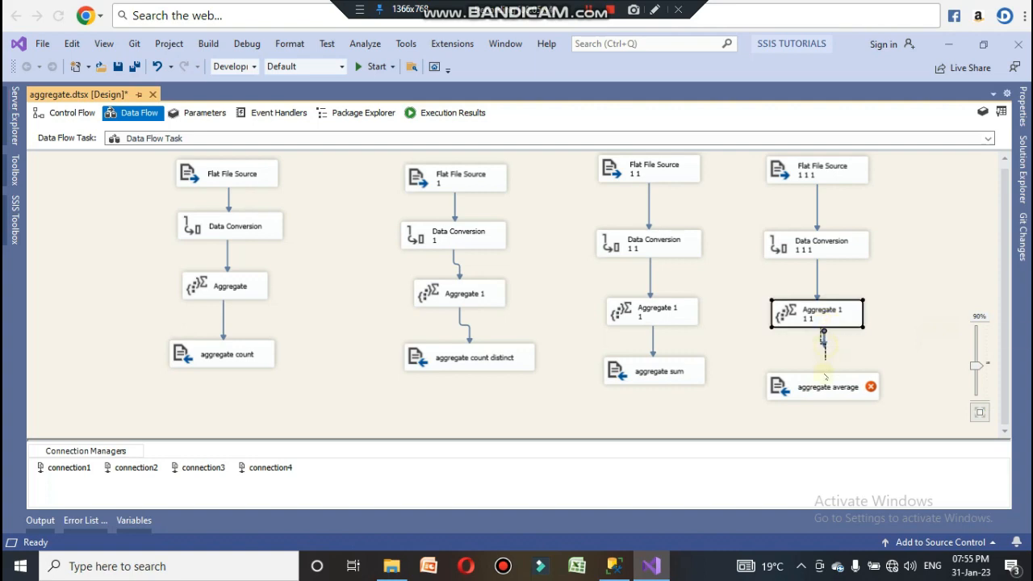
drag(825, 377, 826, 383)
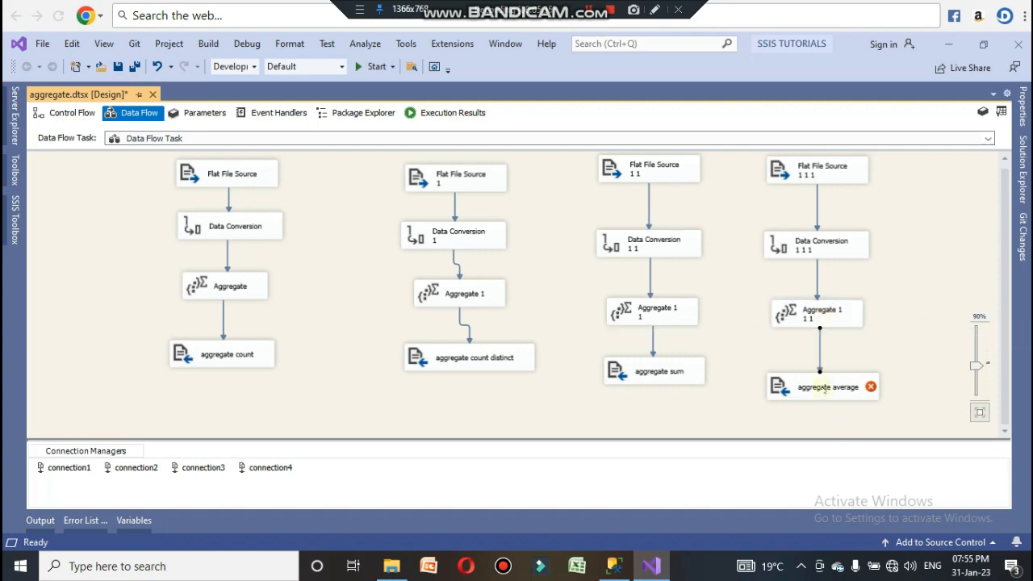
Step: Give aggregate average a new delimited connection named connection5 to the Desktop file 4.csv and accept its column mappings
double_click(824, 388)
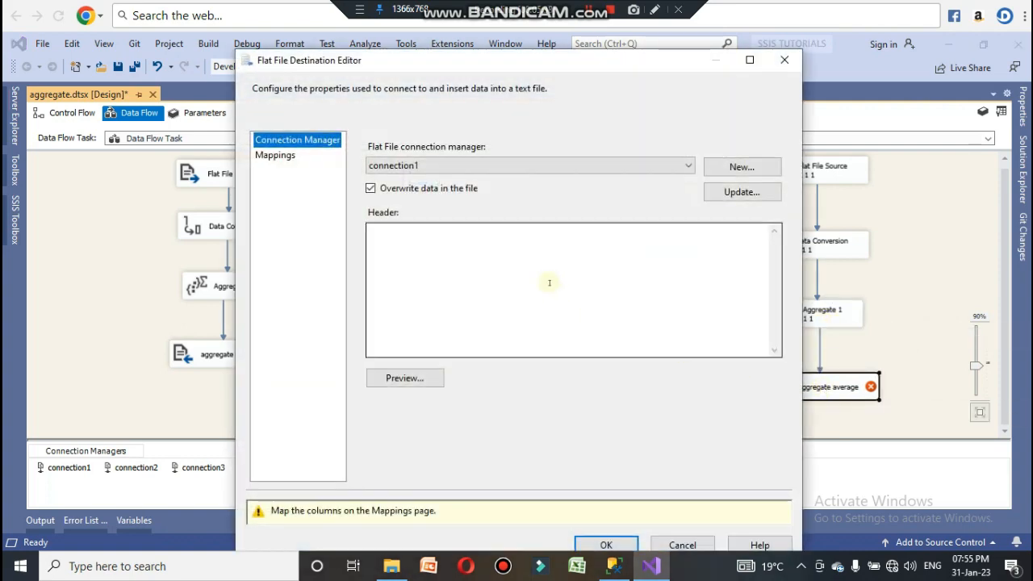
click(715, 167)
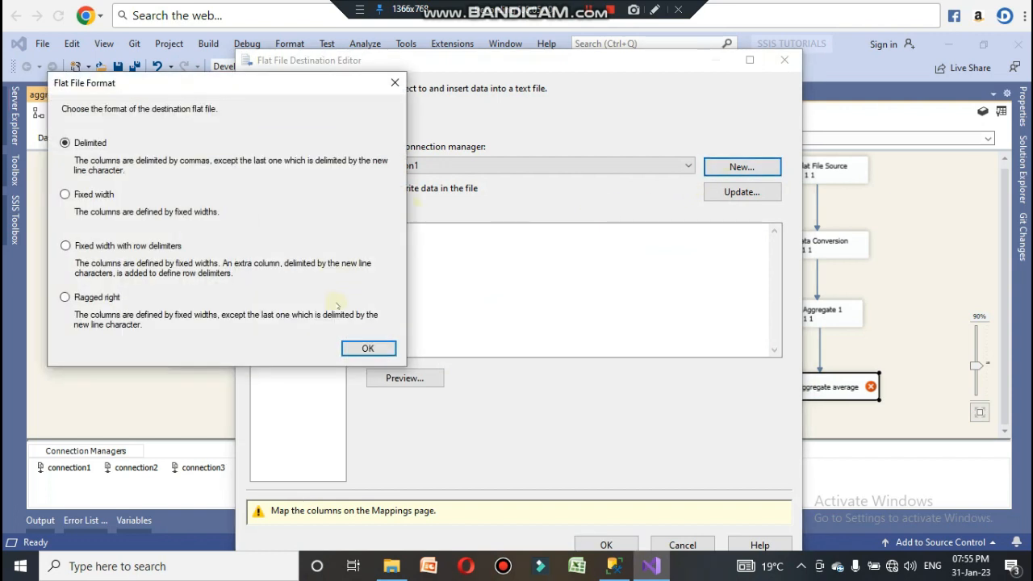
click(367, 347)
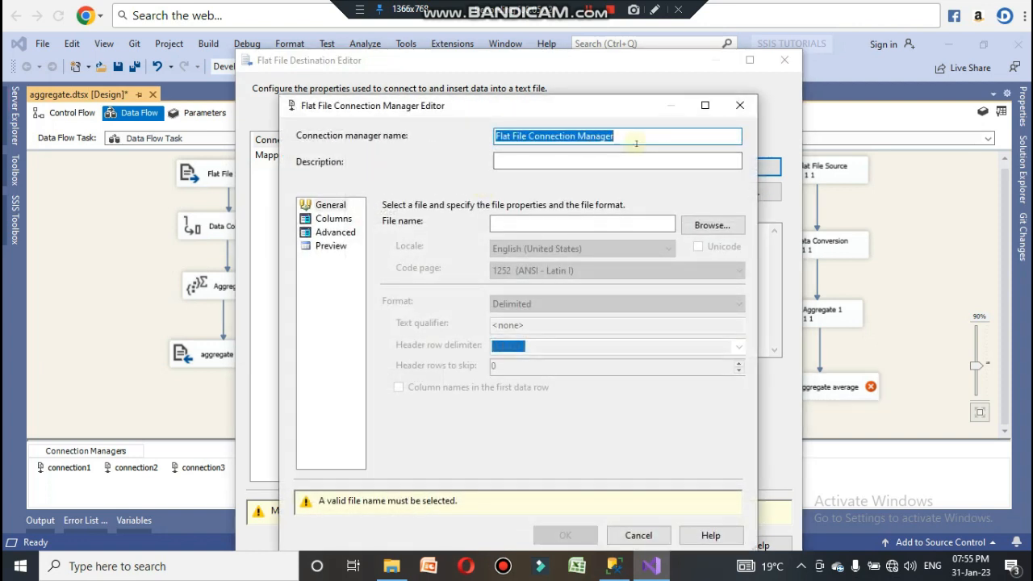
text(connection)
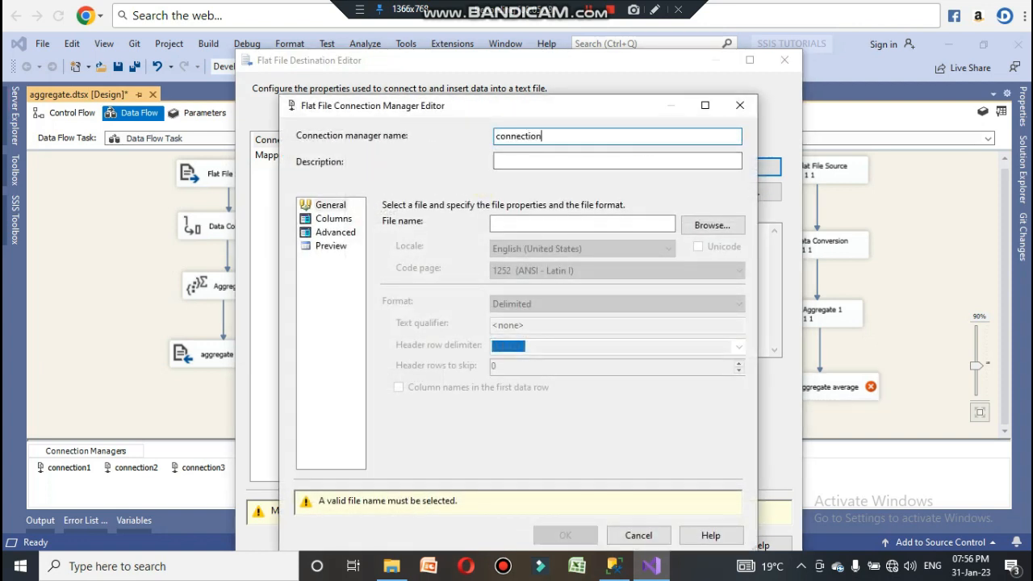
text(5)
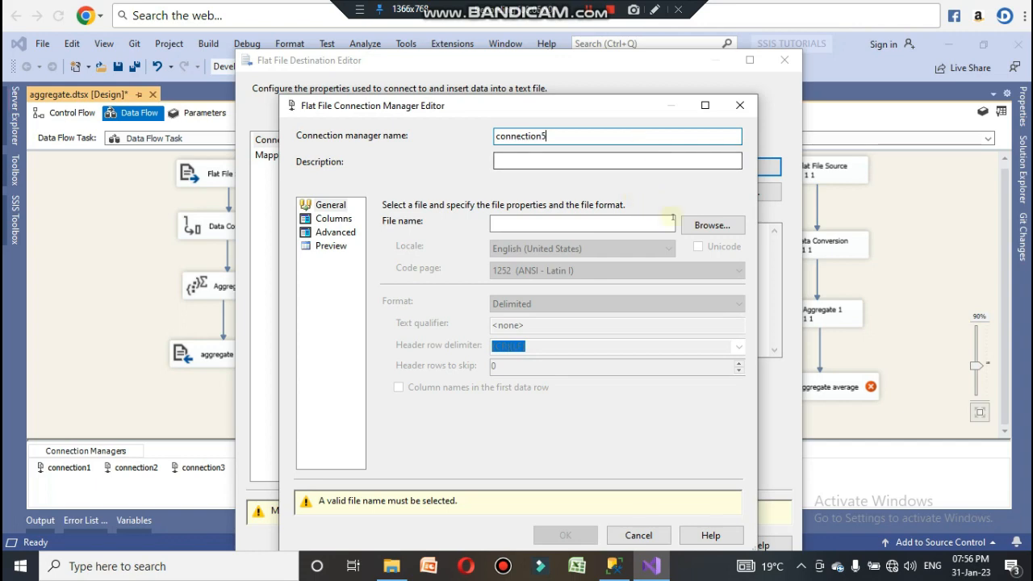
click(712, 226)
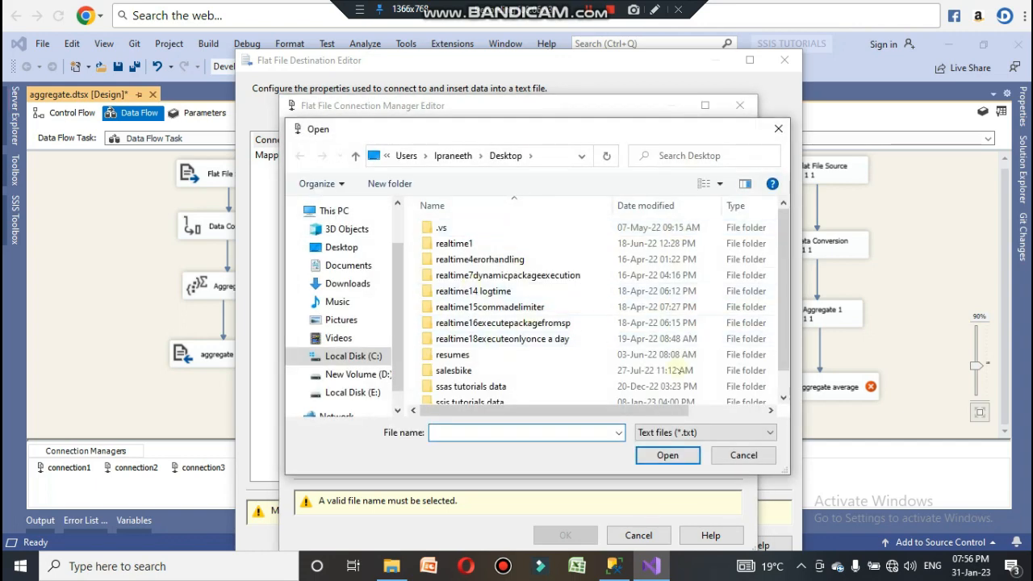
click(678, 433)
click(658, 445)
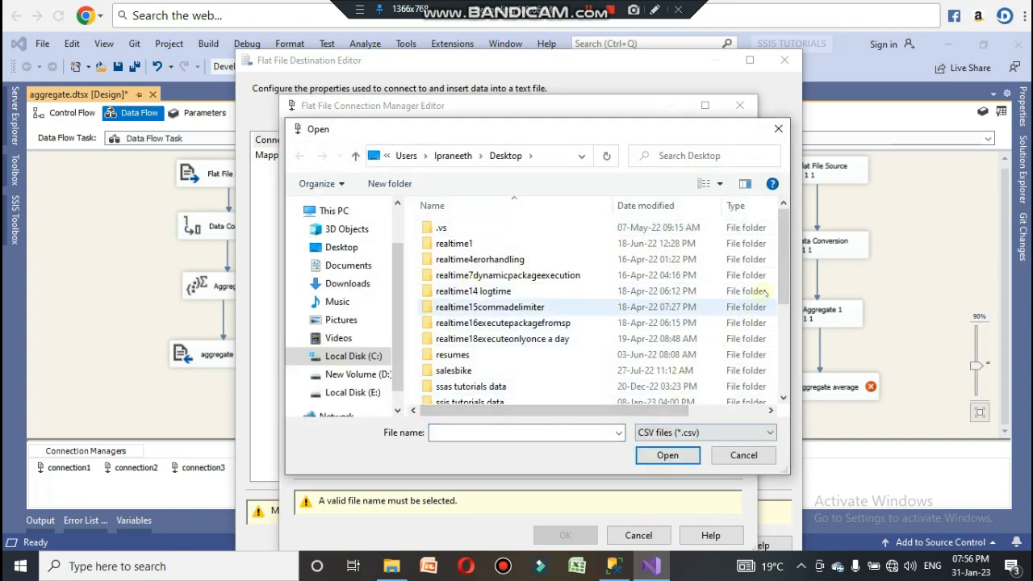
drag(786, 283, 792, 374)
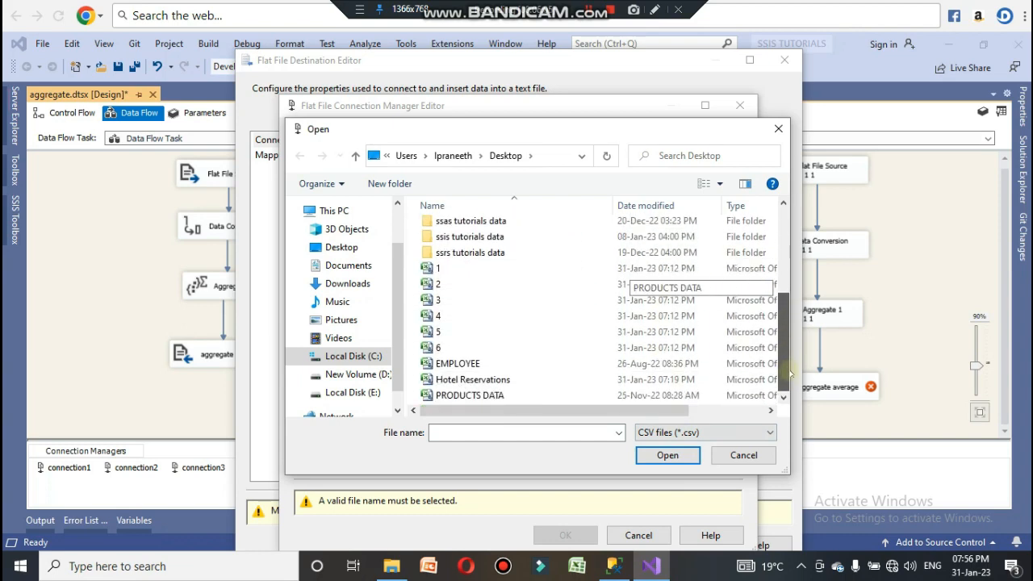
click(533, 316)
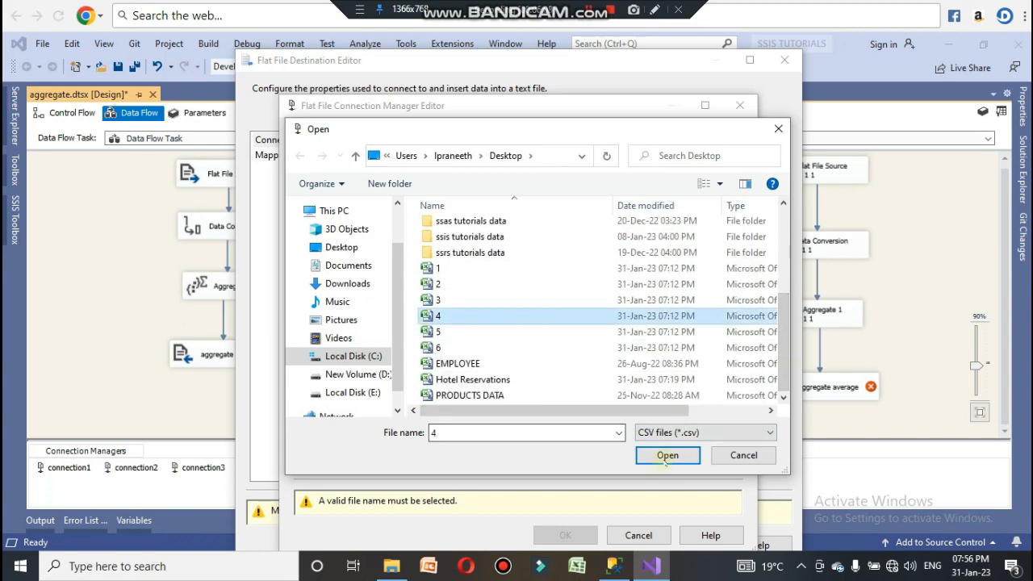
click(667, 455)
click(333, 219)
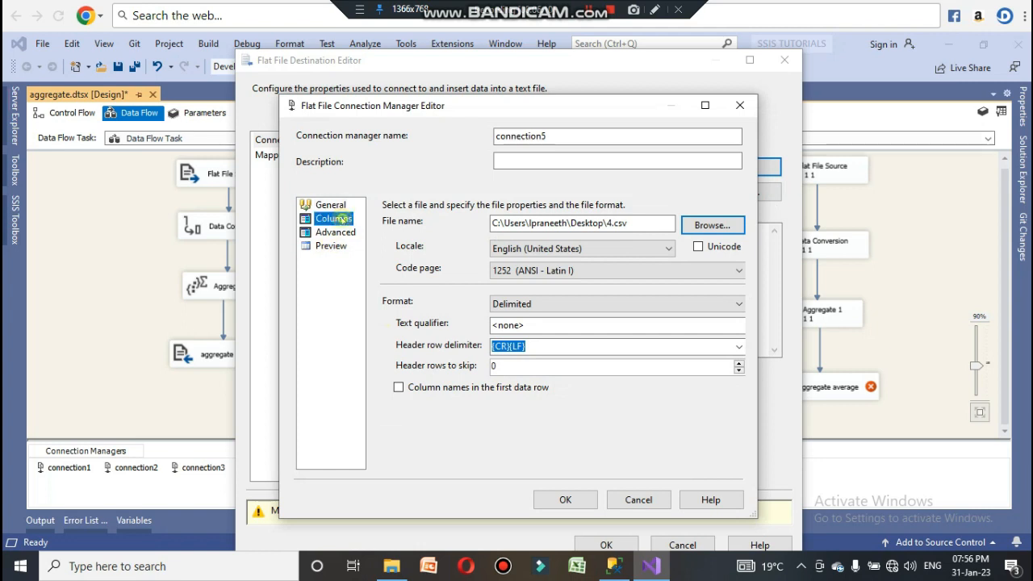
click(565, 500)
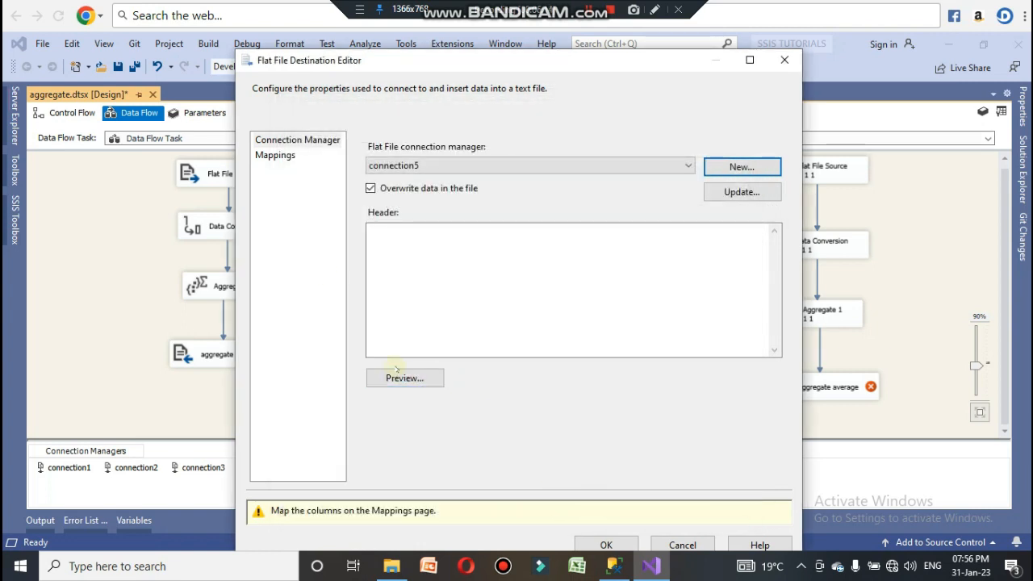
click(287, 154)
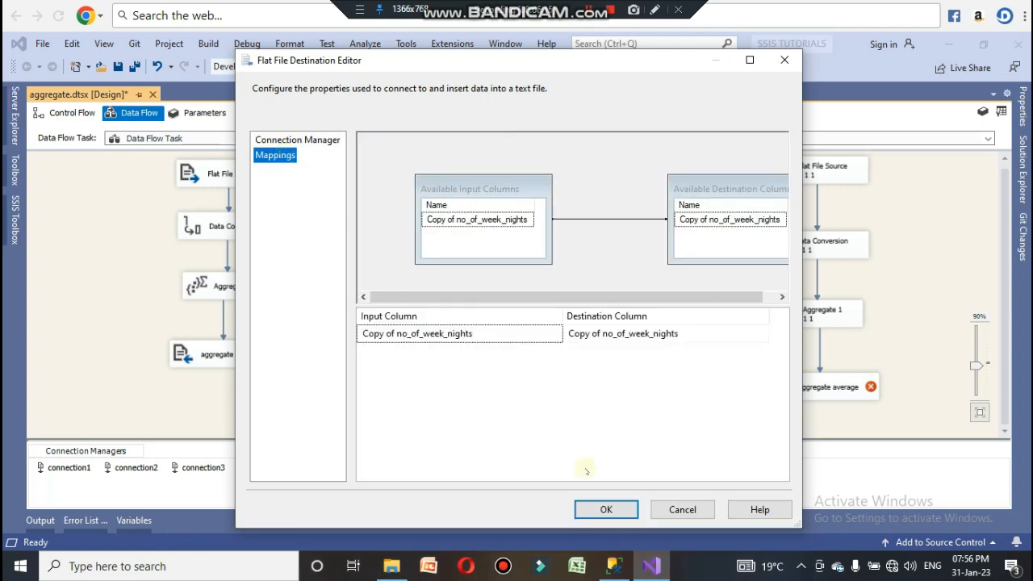
click(621, 510)
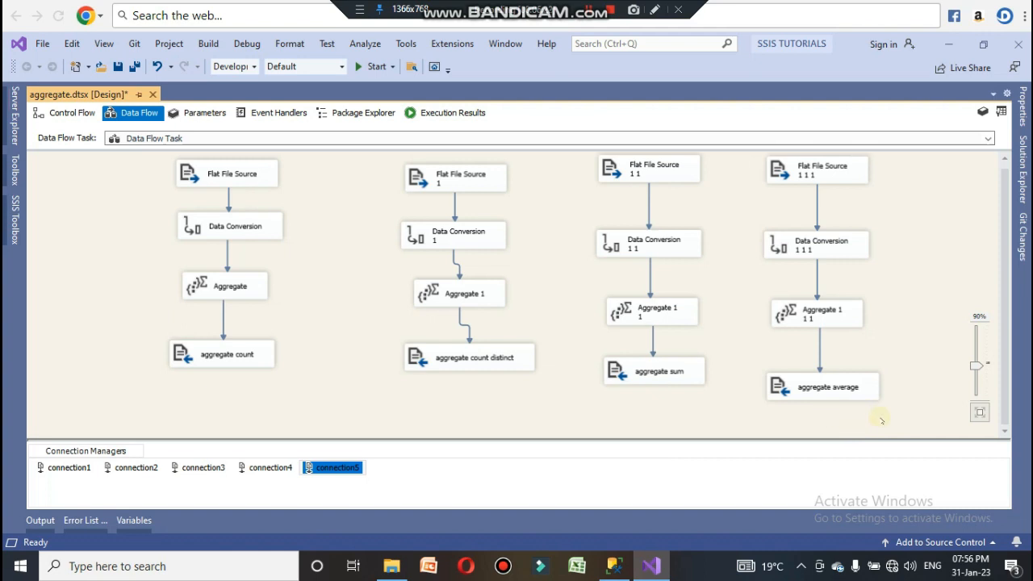
right_click(906, 203)
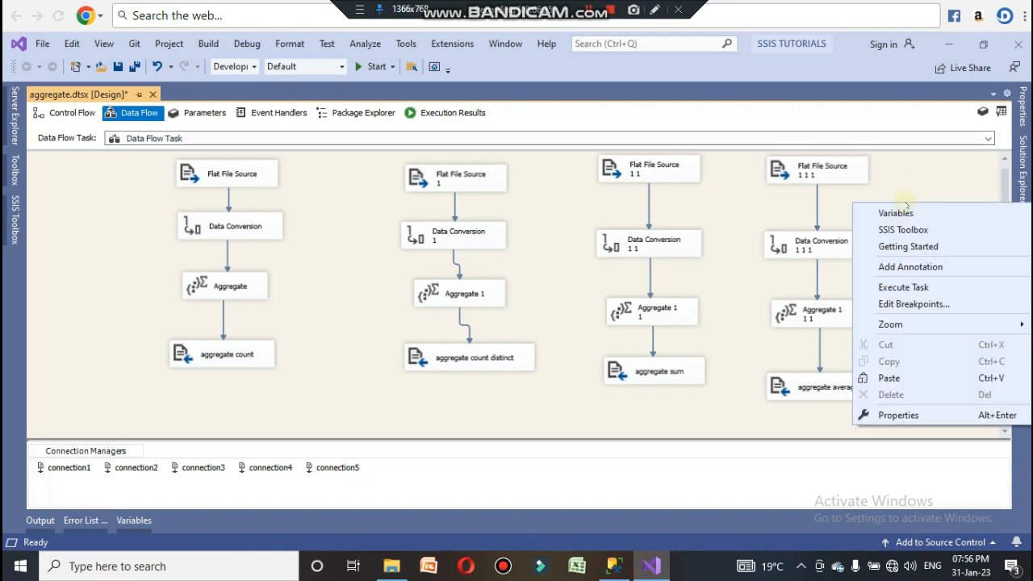
click(896, 378)
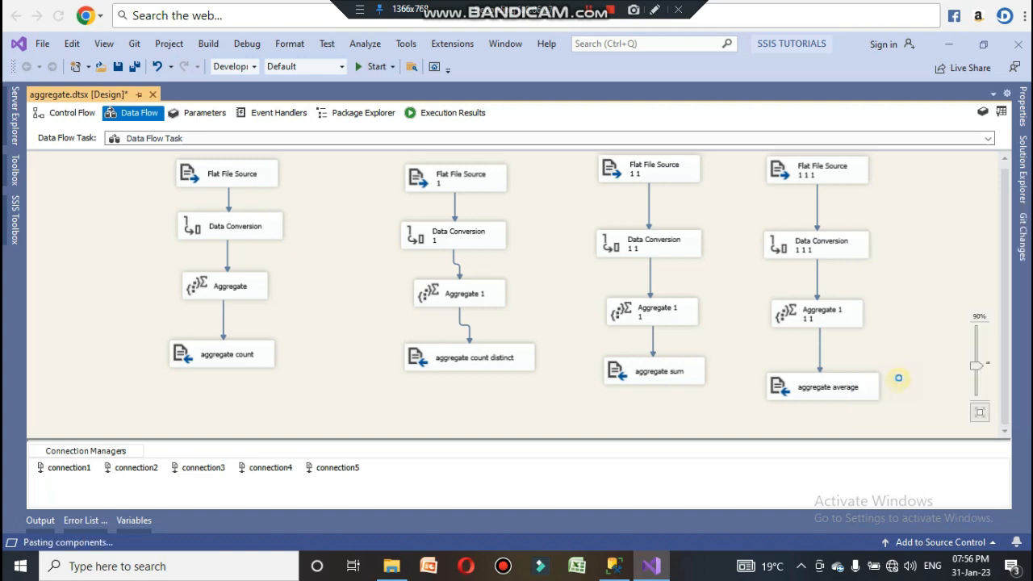
key(Delete)
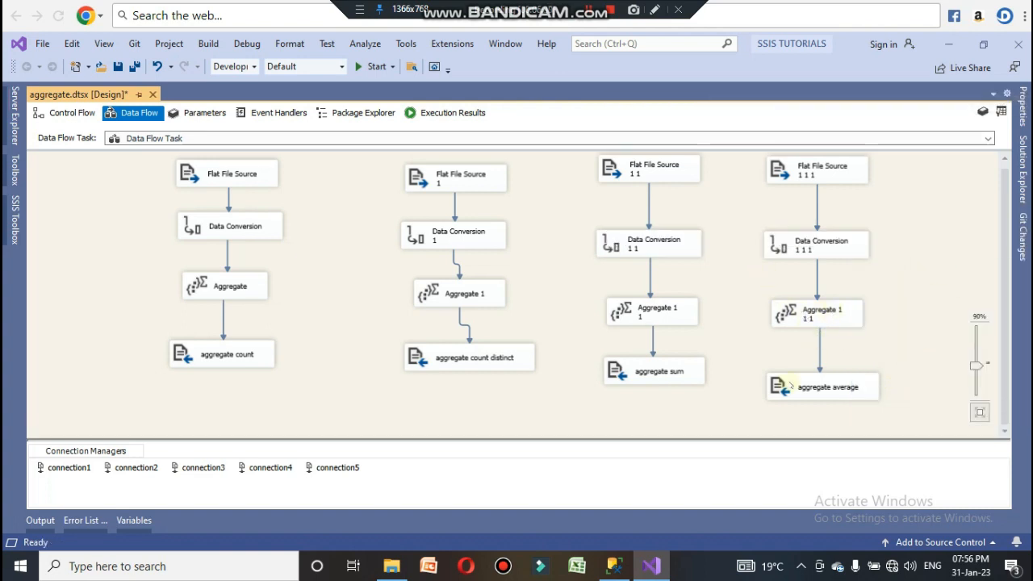
Step: Copy the fourth flow's source, data conversion and aggregate and paste them as a fifth flow
drag(885, 344, 763, 181)
right_click(831, 164)
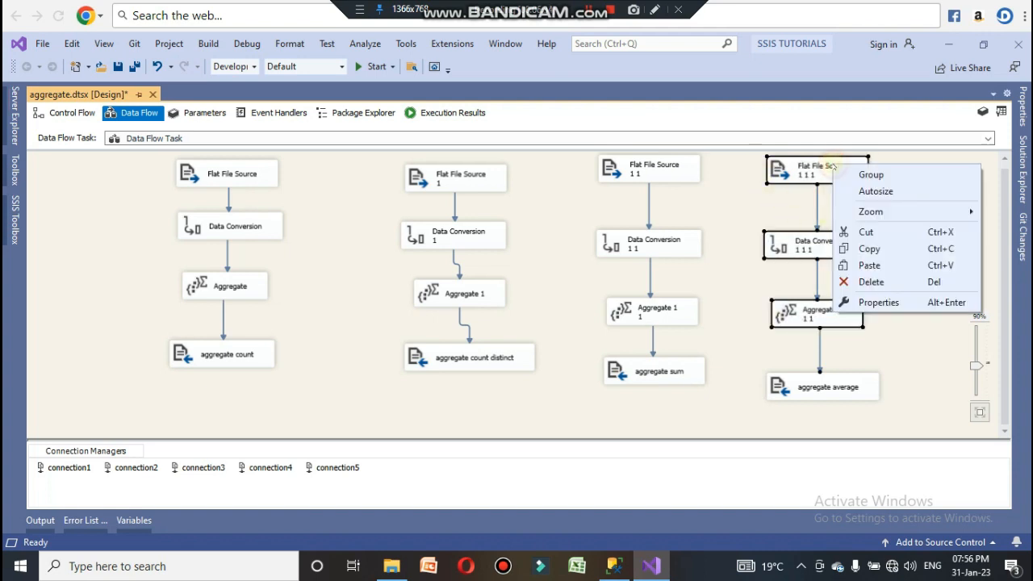
click(868, 249)
click(911, 180)
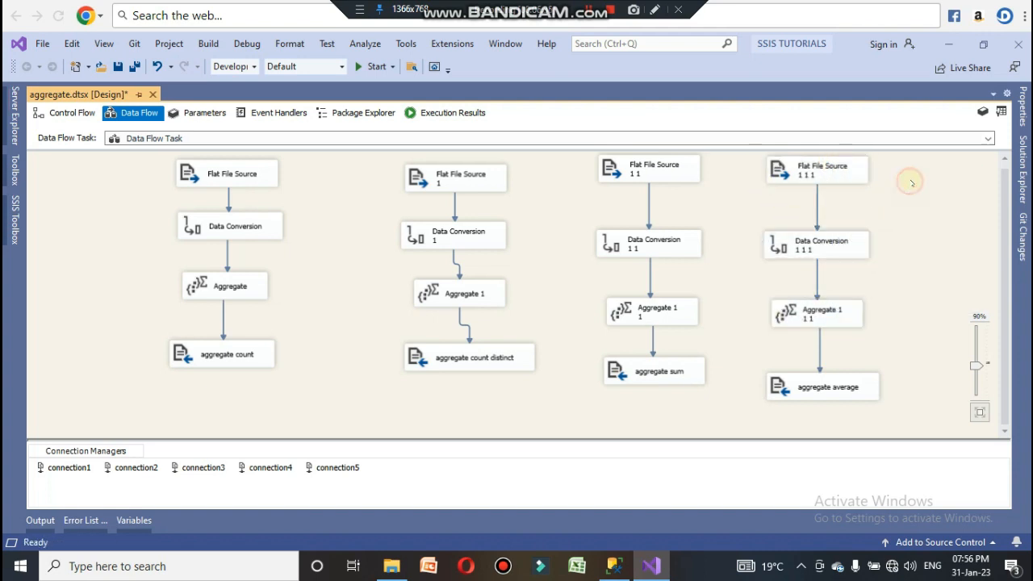
right_click(911, 183)
click(891, 357)
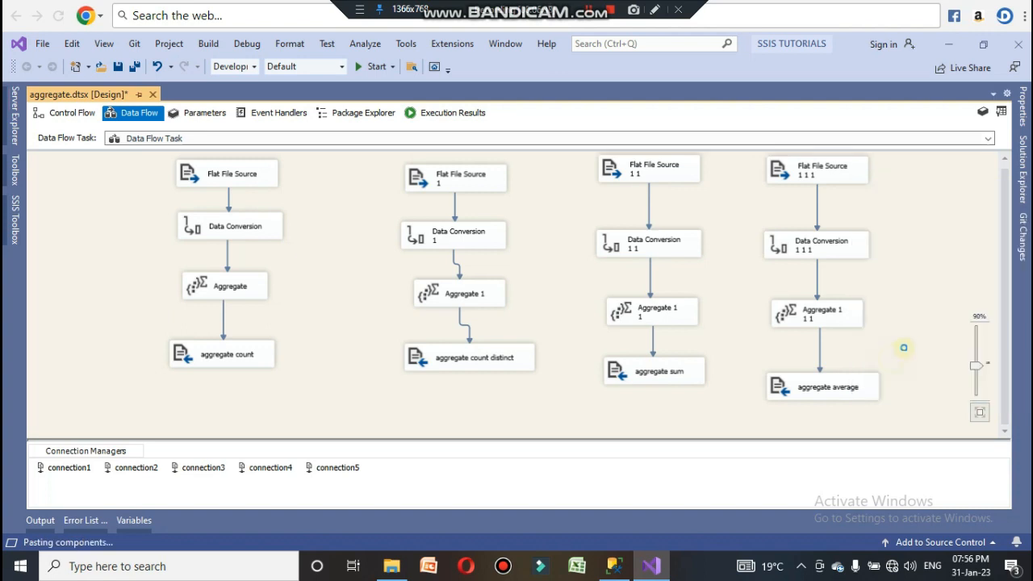
drag(942, 202, 917, 185)
click(975, 232)
Step: In the fifth flow's Data Conversion, convert only avg_price_per_room to a four-byte signed integer
double_click(936, 252)
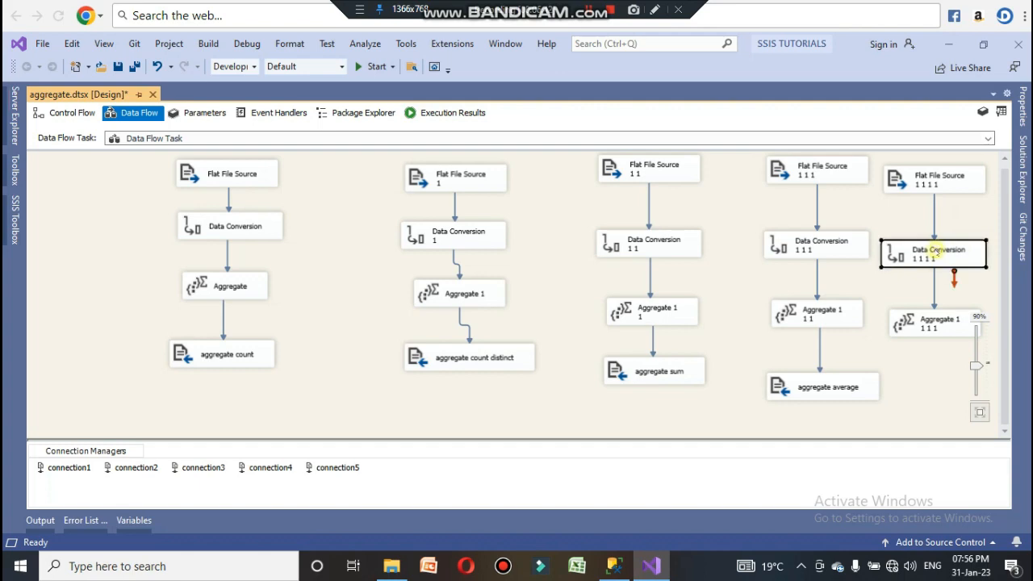
click(462, 248)
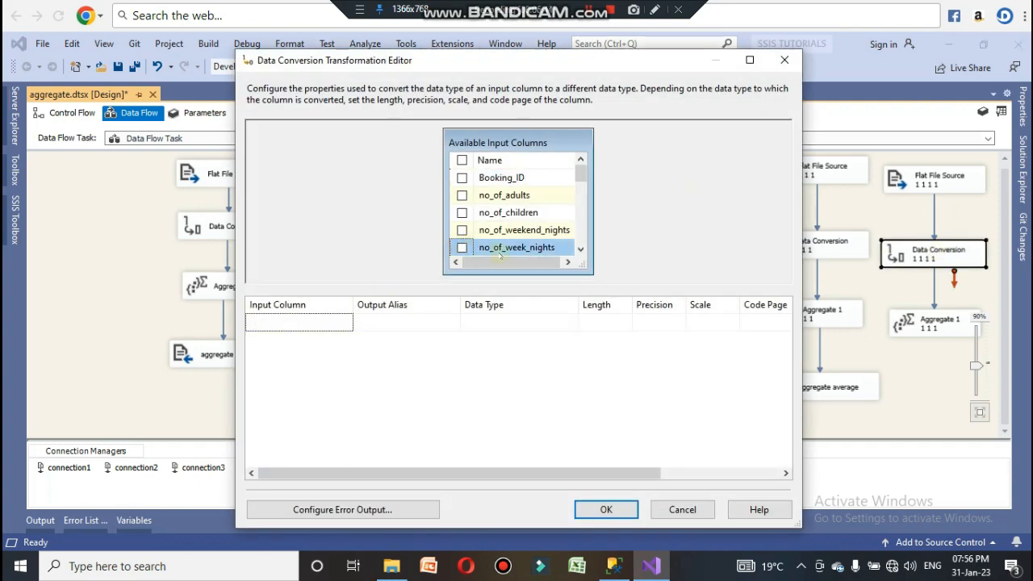
drag(583, 181, 582, 242)
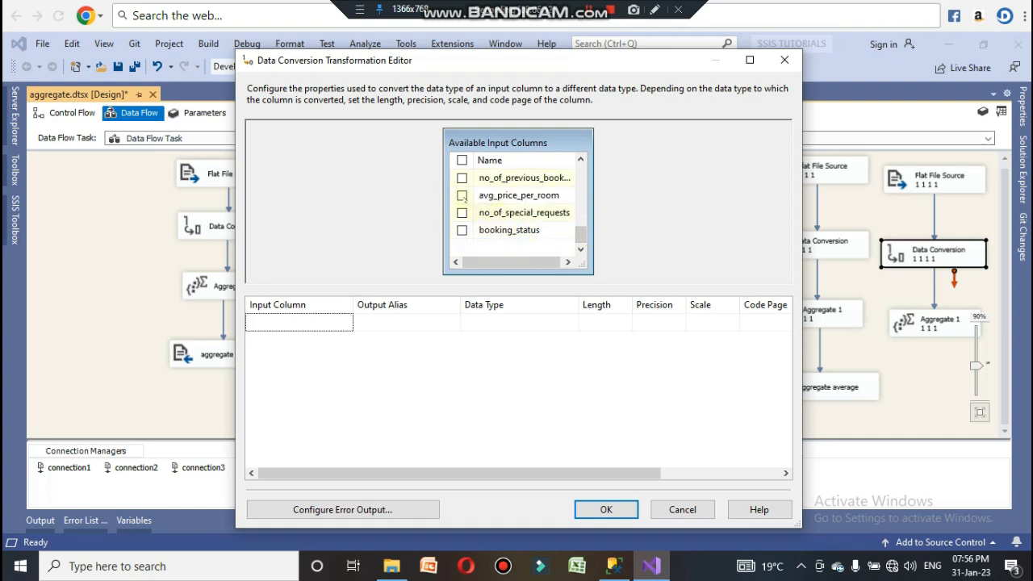
click(462, 196)
click(547, 317)
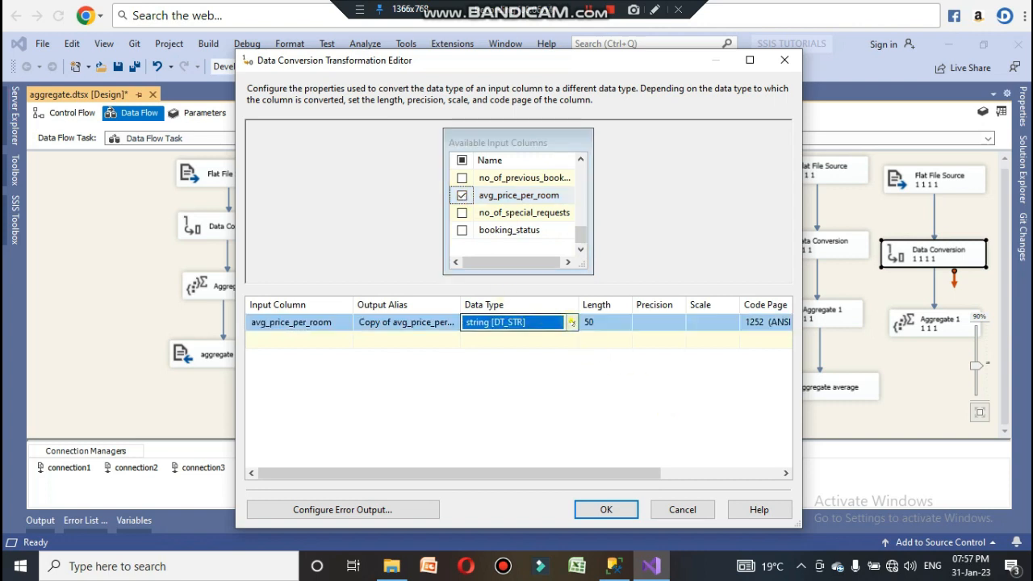
click(554, 321)
scroll(547, 396, up, 2)
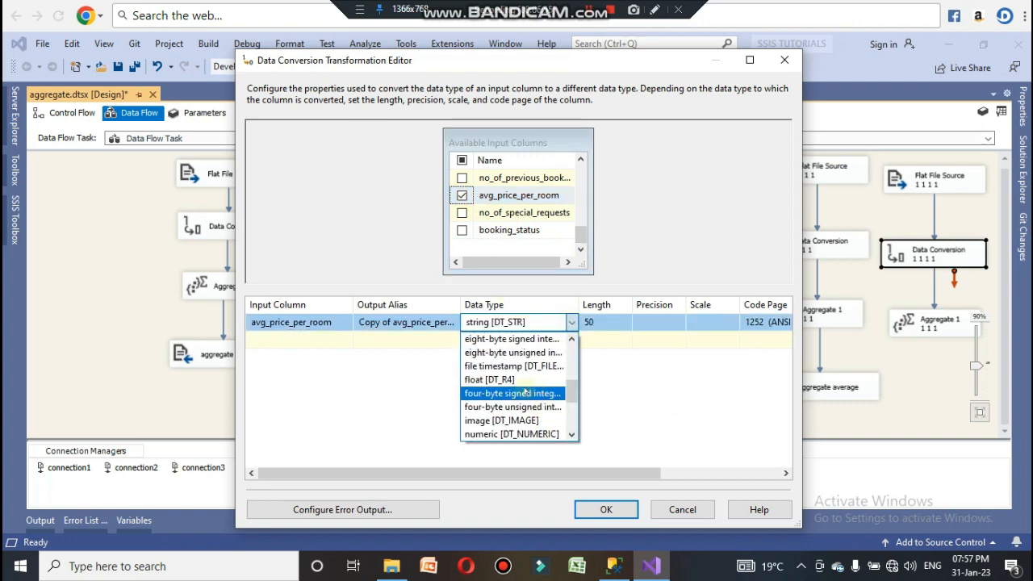
click(525, 393)
click(605, 510)
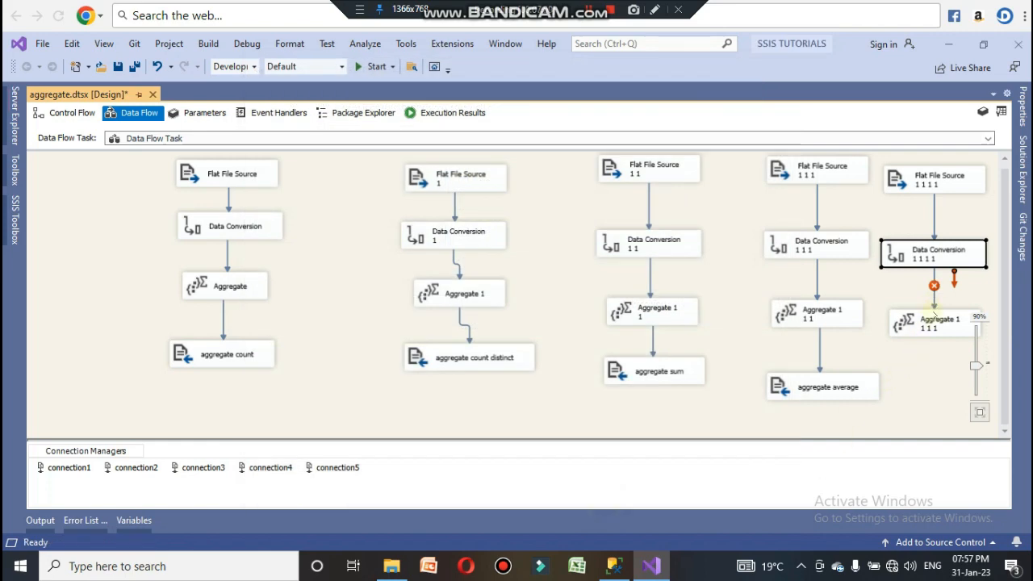
Step: In the fifth flow's Aggregate 1 1 1, aggregate only Copy of avg_price_per_room with the Minimum operation
double_click(935, 318)
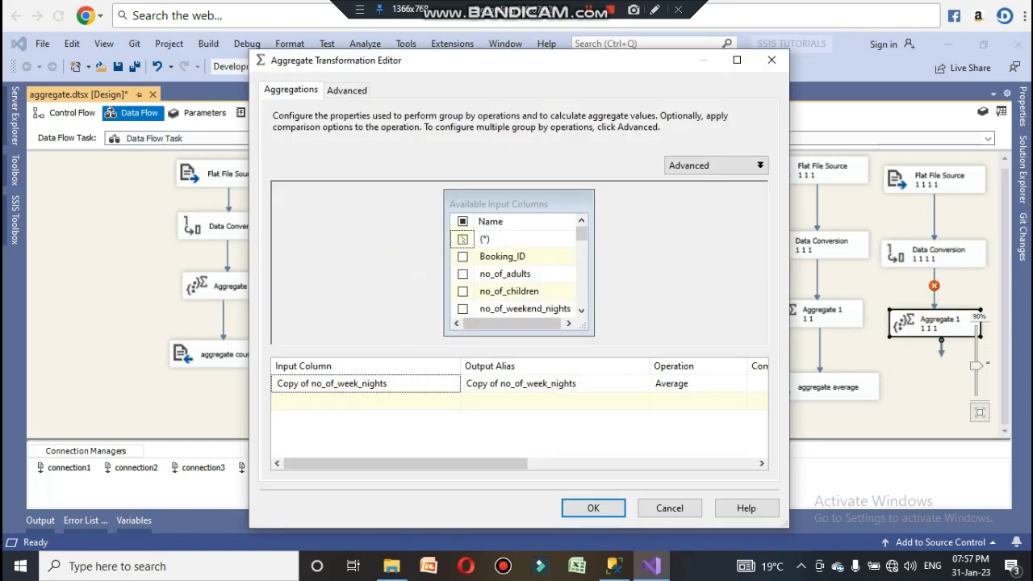
click(462, 239)
click(463, 221)
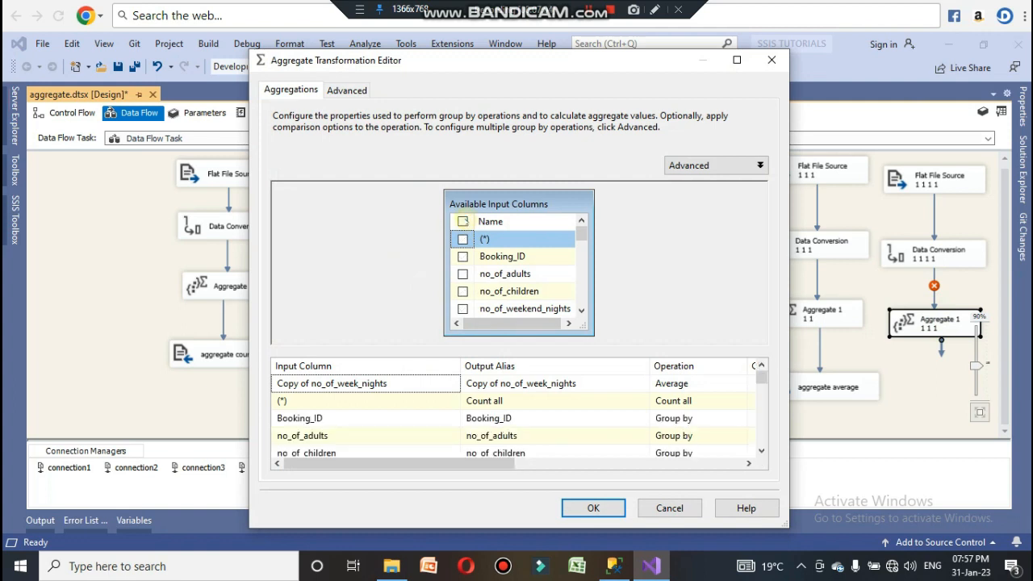
click(463, 221)
drag(581, 234, 579, 300)
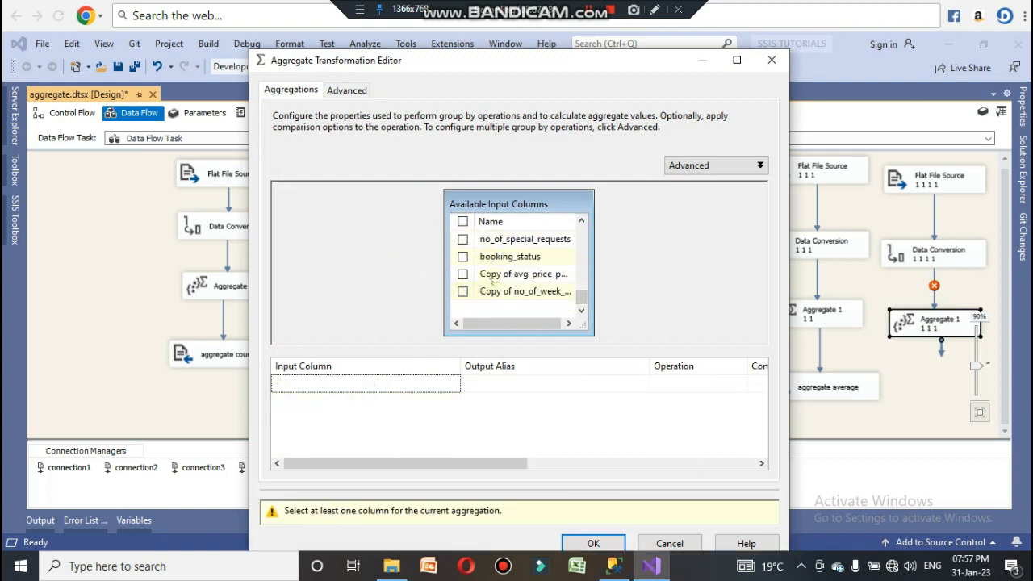
click(464, 274)
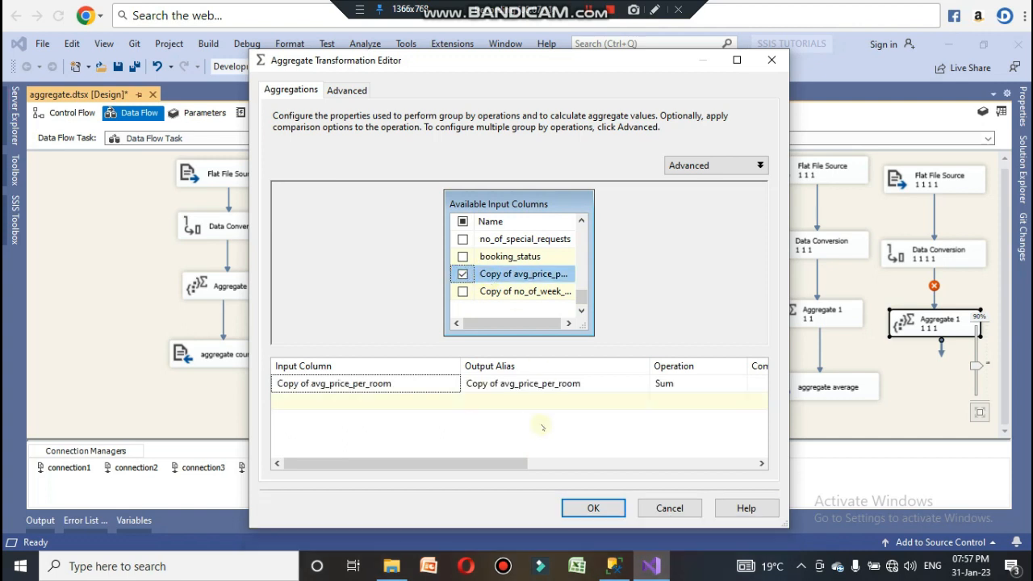
click(697, 383)
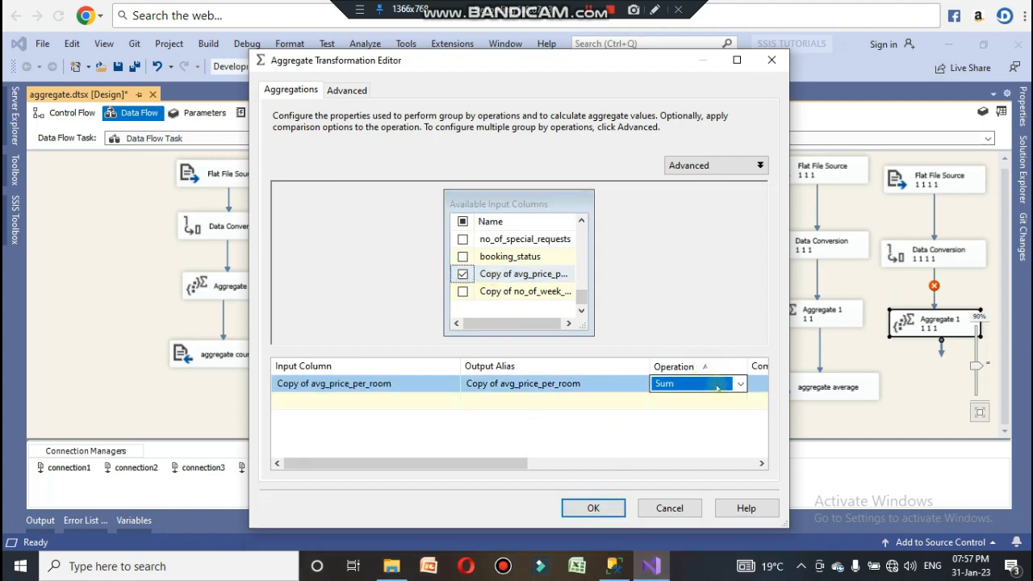
click(746, 386)
click(740, 384)
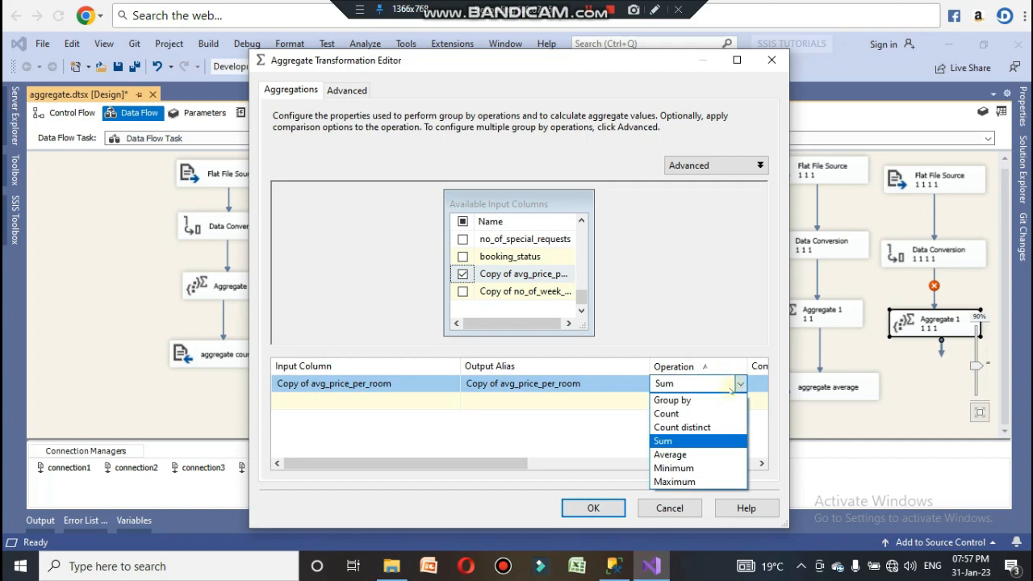
click(687, 470)
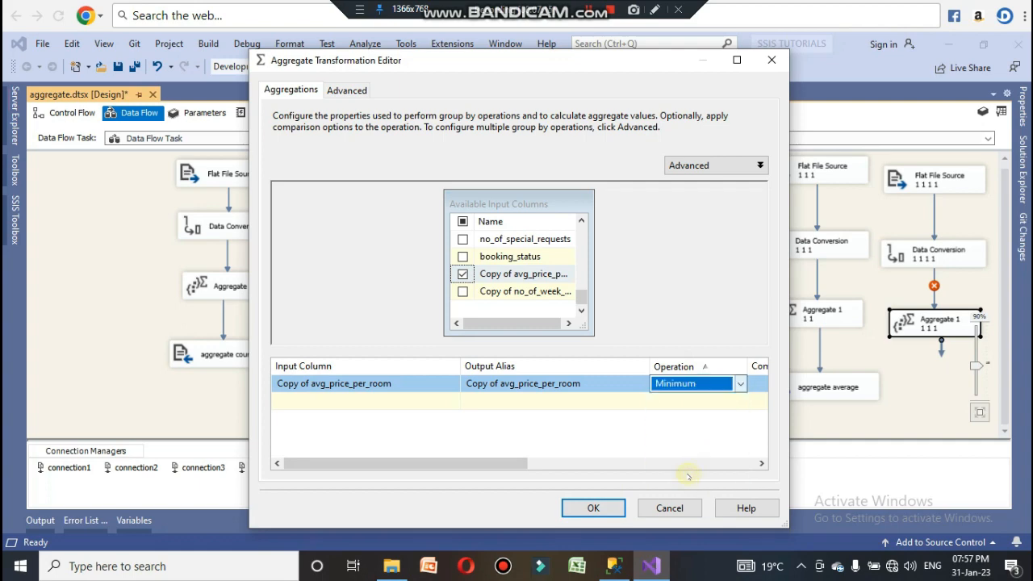
click(597, 507)
click(861, 414)
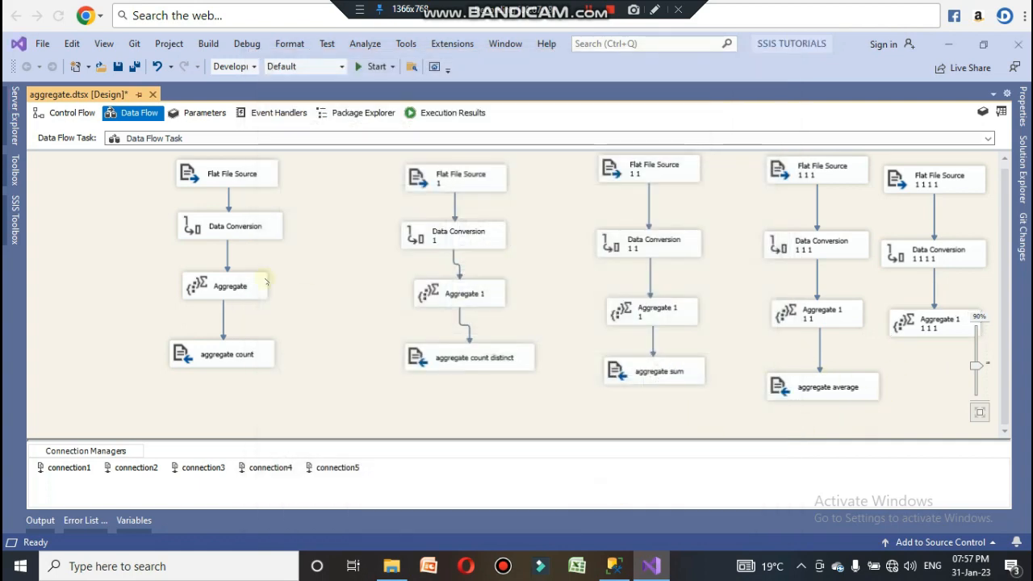
Step: Add a Flat File Destination from the SSIS Toolbox below the fifth flow's aggregate
click(17, 218)
drag(84, 383, 910, 379)
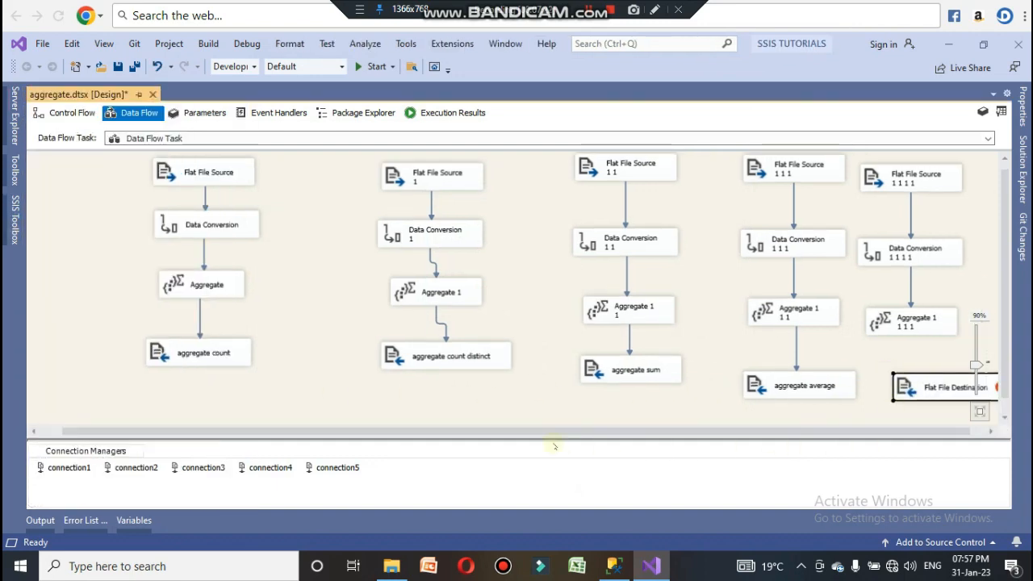
drag(577, 430, 816, 433)
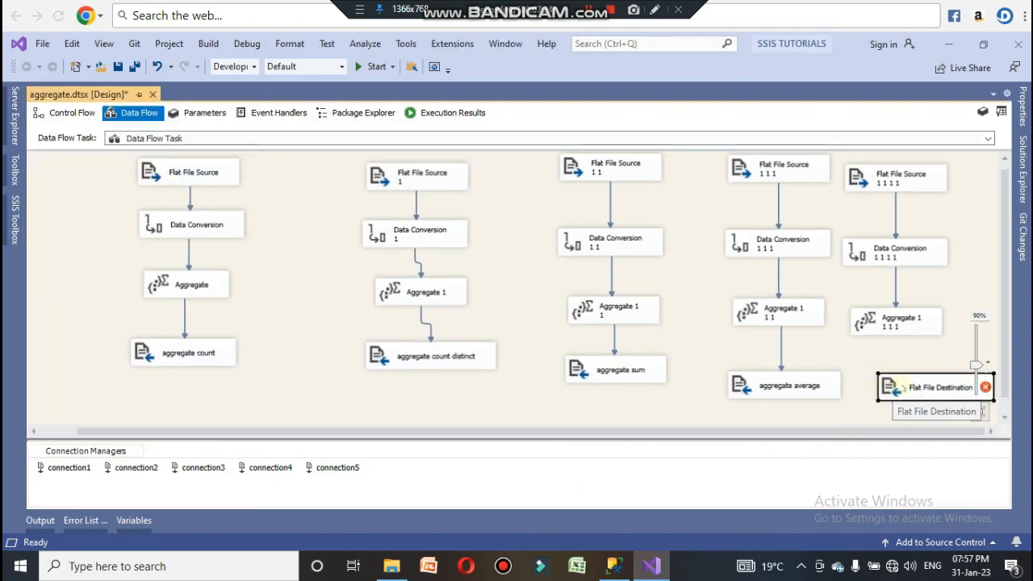
Step: Connect the fifth flow's Aggregate 1 1 1 output to the new Flat File Destination
click(927, 321)
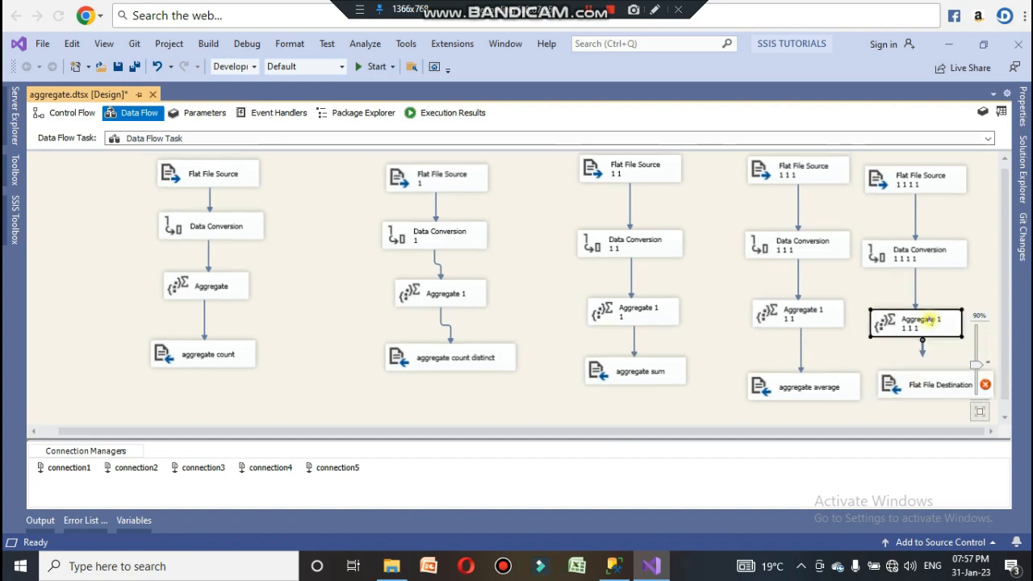
click(927, 355)
click(918, 332)
drag(922, 349, 930, 377)
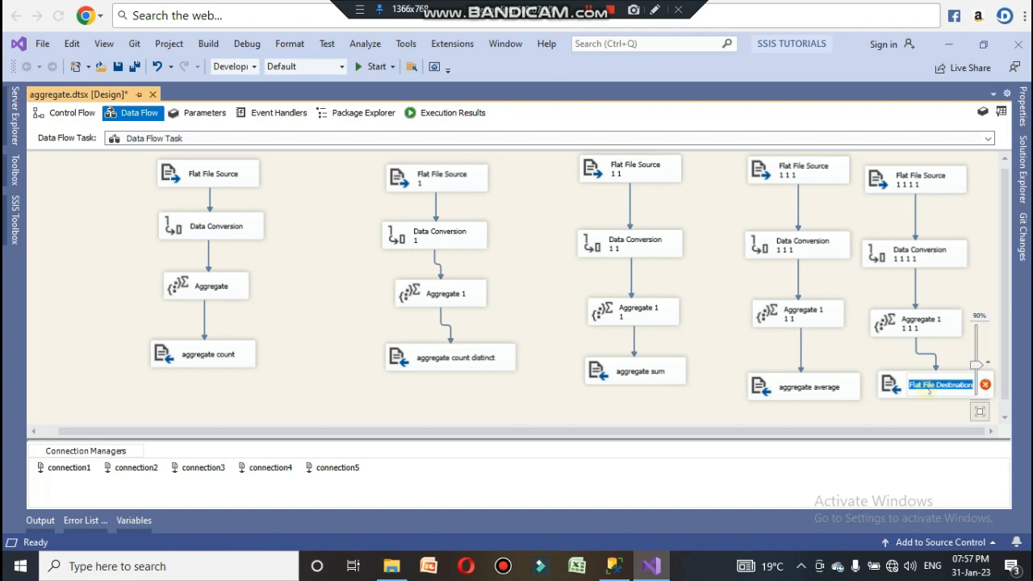
Step: Rename the new destination aggregate minimum
text(aggre)
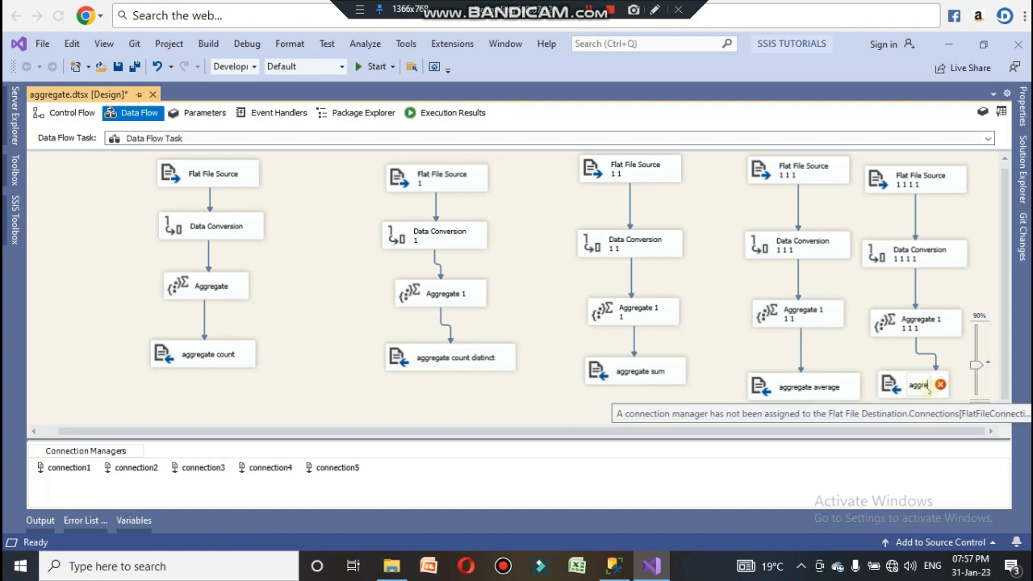
text(gate)
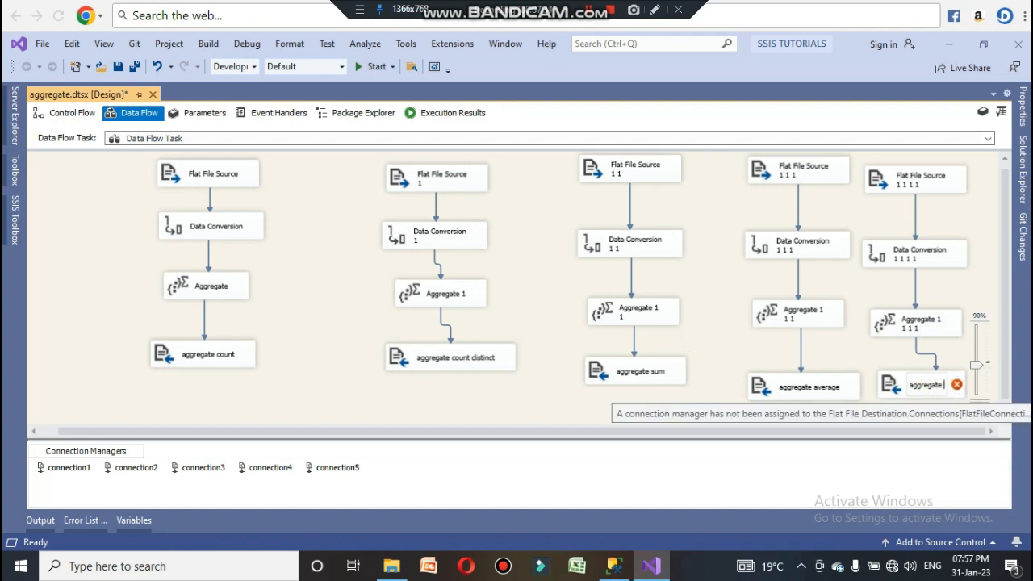
text( minimum)
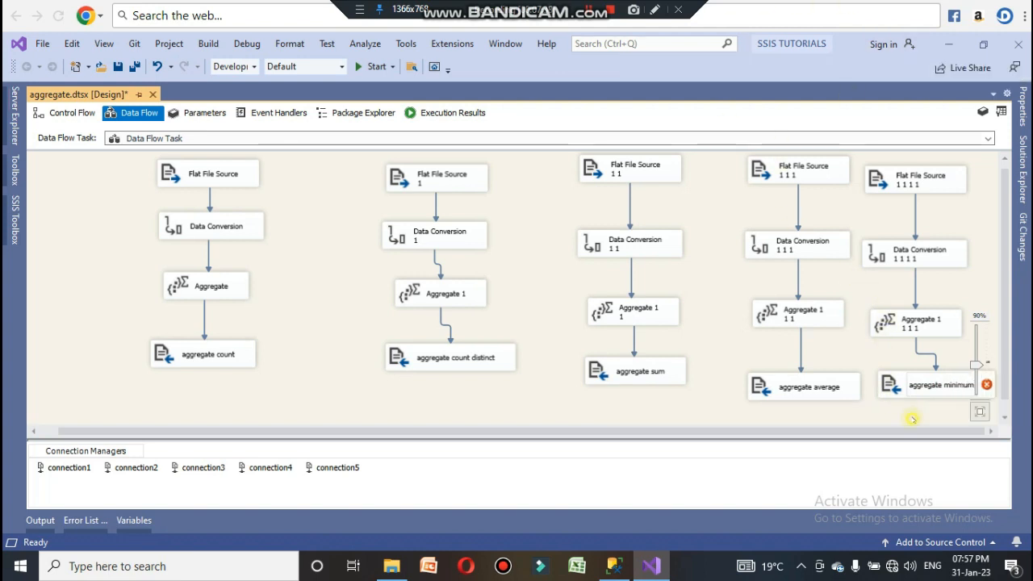
Step: Give aggregate minimum a new CSV connection named connection6 pointing to the Desktop file 5.csv
drag(942, 412, 161, 203)
double_click(867, 386)
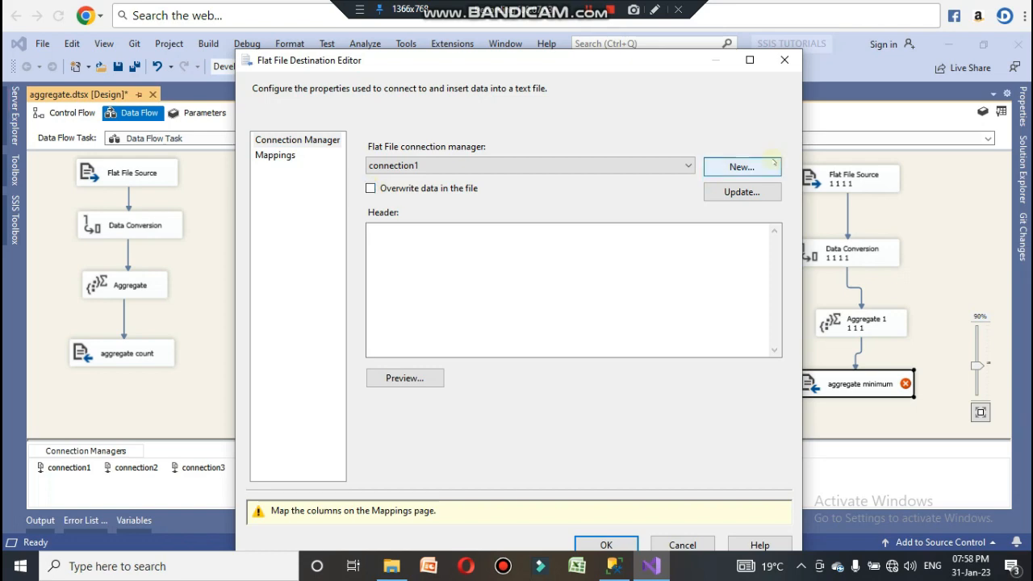
click(766, 166)
key(Return)
text(c)
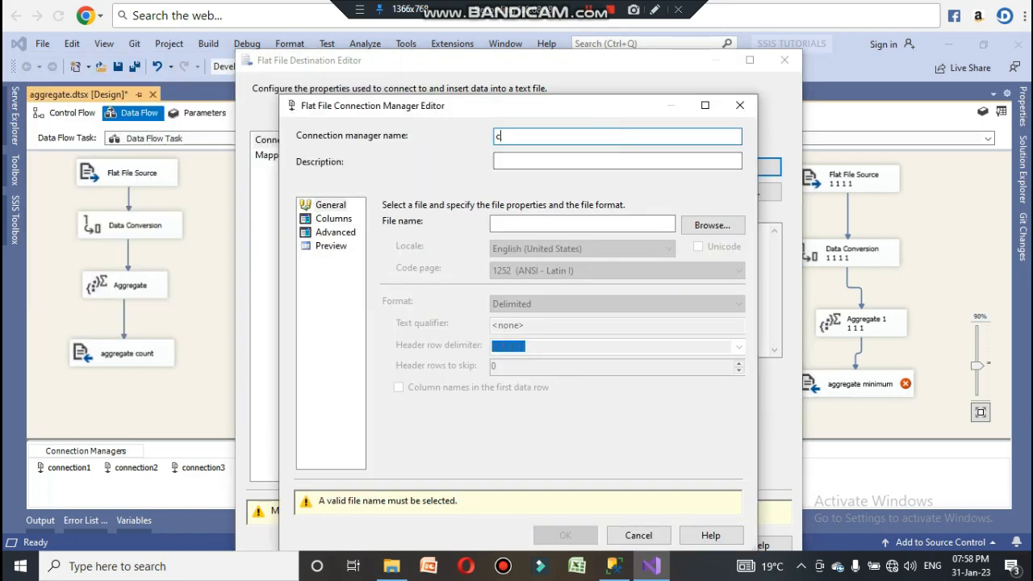
text(onnection4)
click(711, 225)
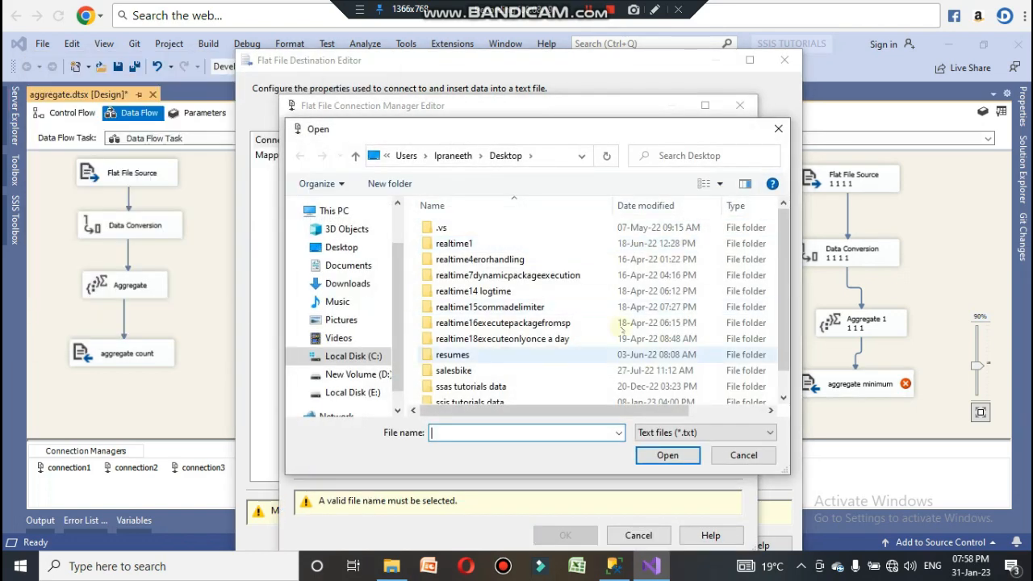
click(642, 434)
click(651, 457)
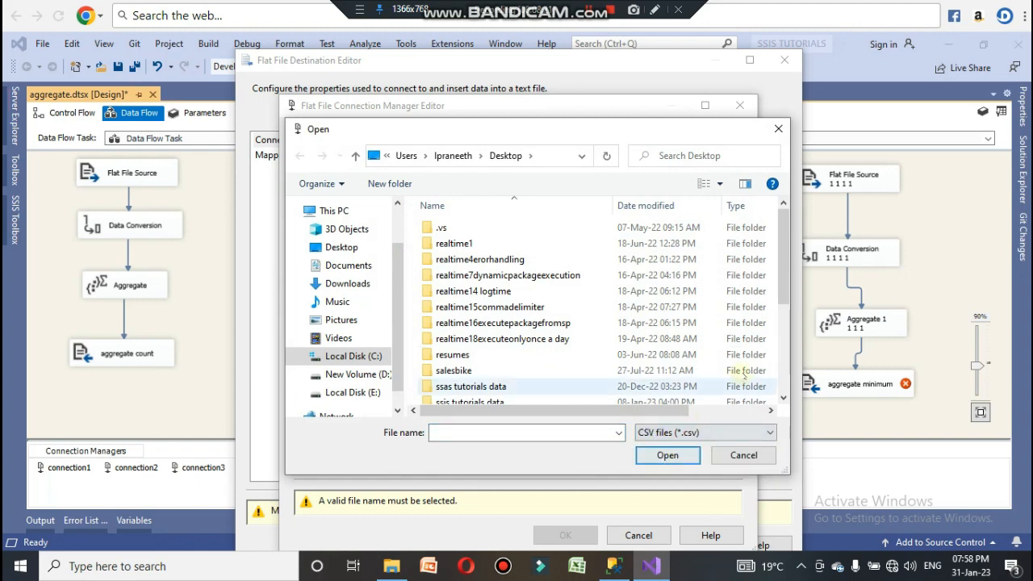
scroll(682, 291, down, 4)
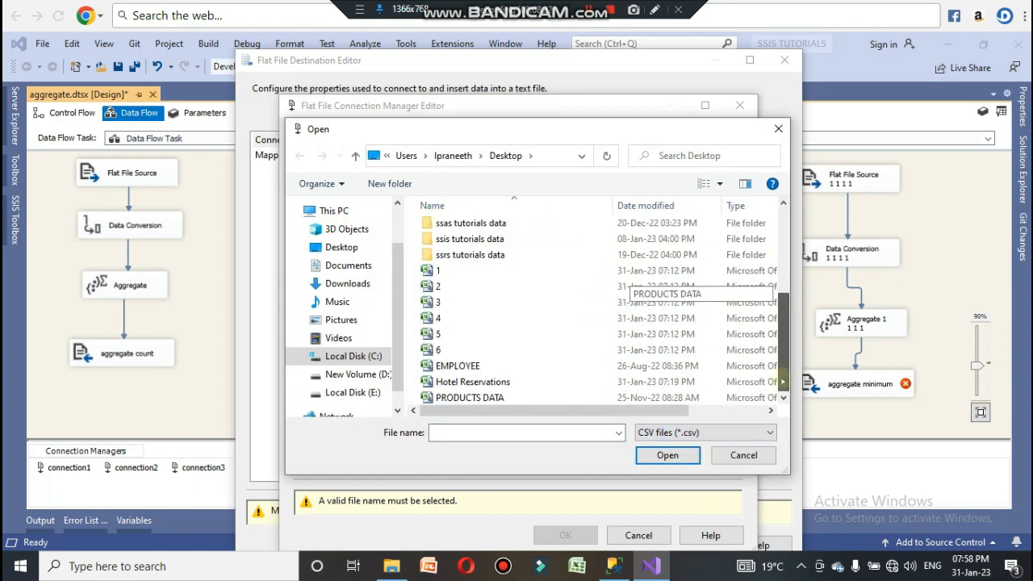
click(500, 331)
click(666, 455)
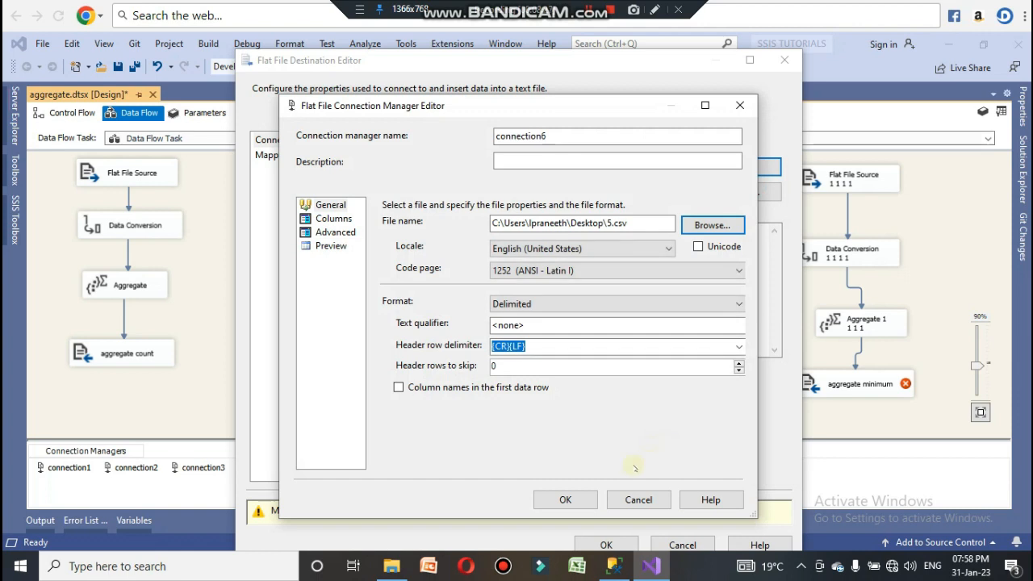
Step: Confirm the new connection's columns and accept the destination's column mappings
click(331, 218)
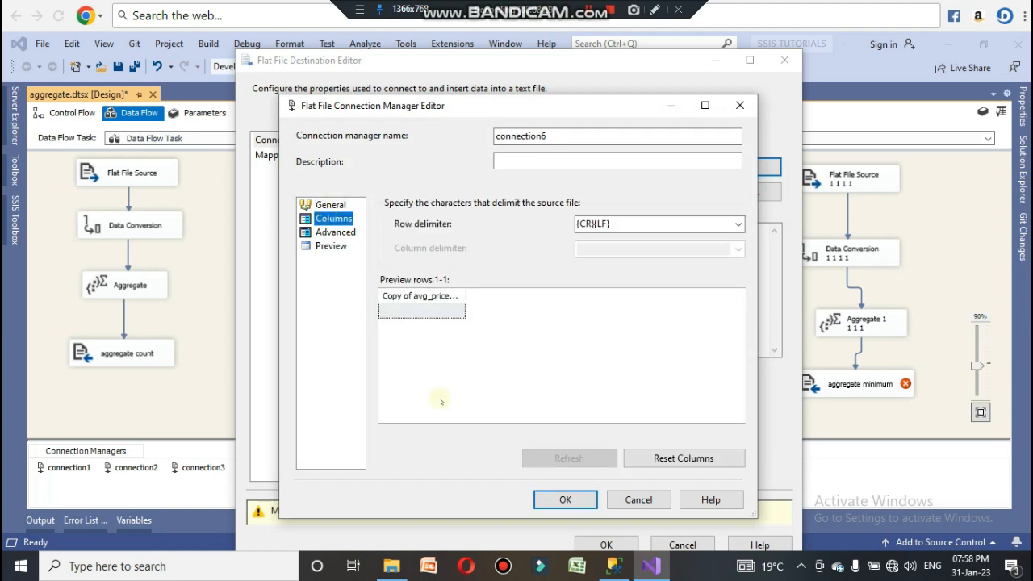
click(565, 499)
click(275, 155)
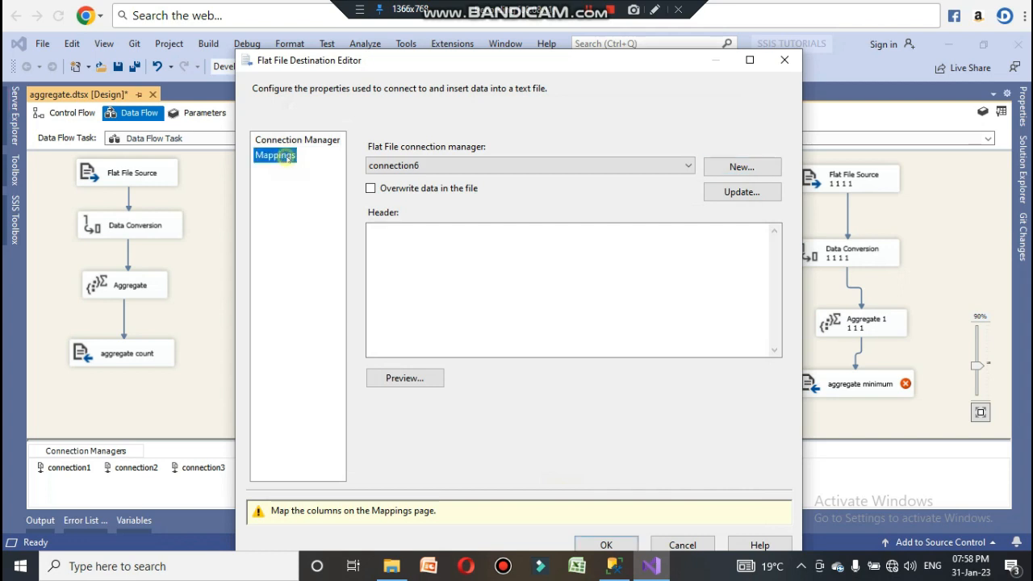
click(606, 508)
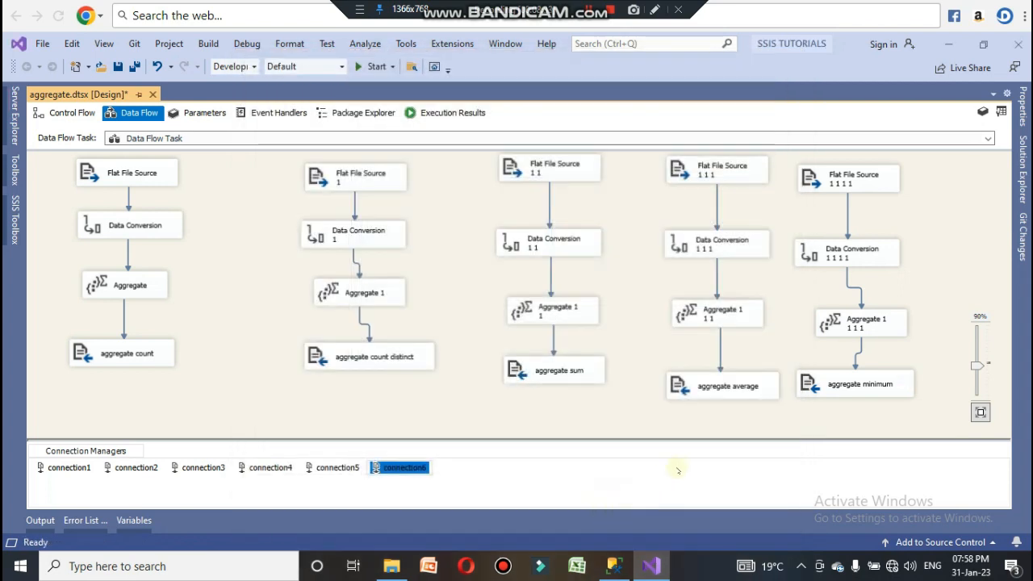
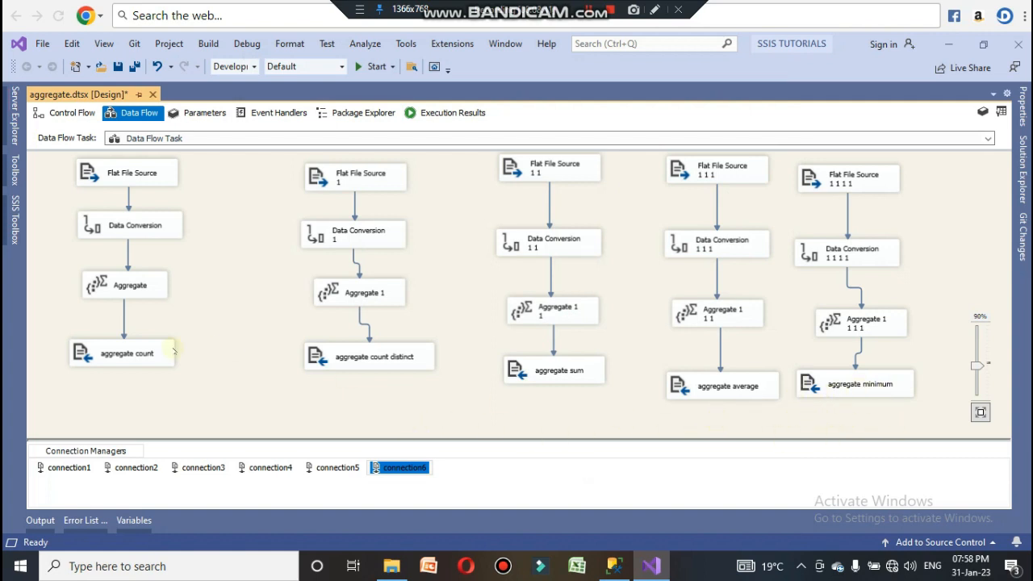
Step: Shift the second through fifth data flows to the left to free space on the canvas
click(906, 415)
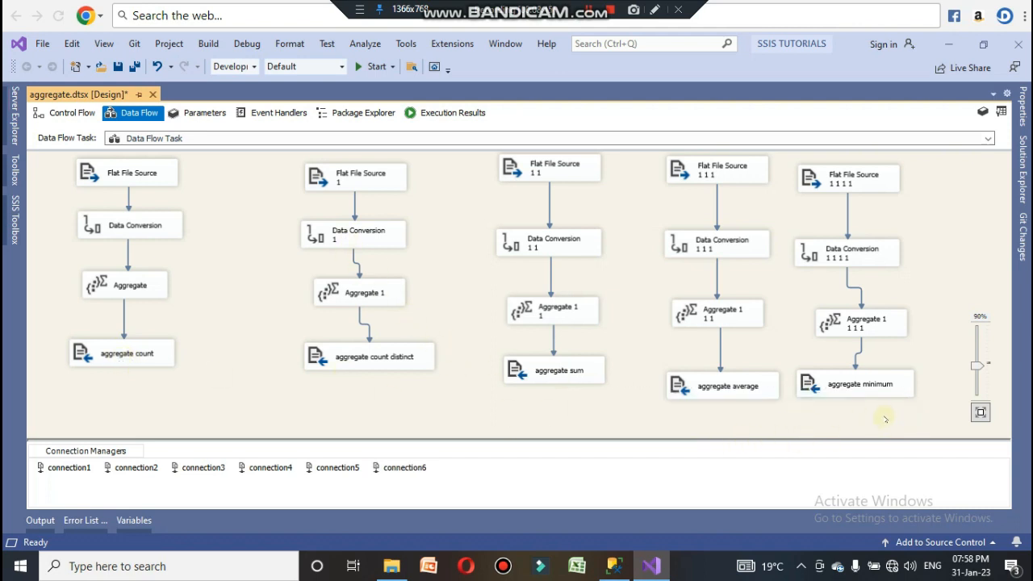
drag(885, 419, 300, 149)
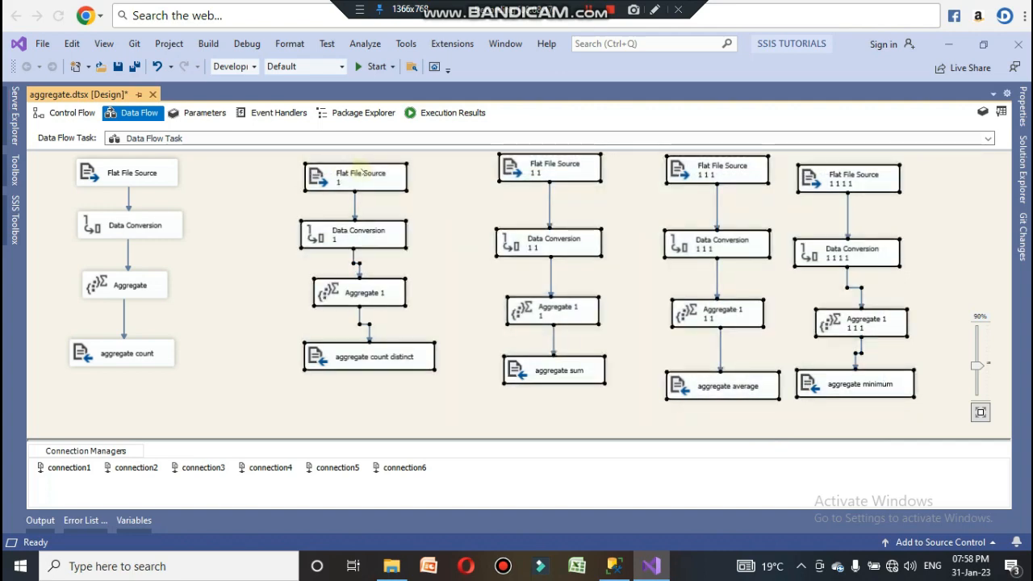
drag(360, 173, 251, 173)
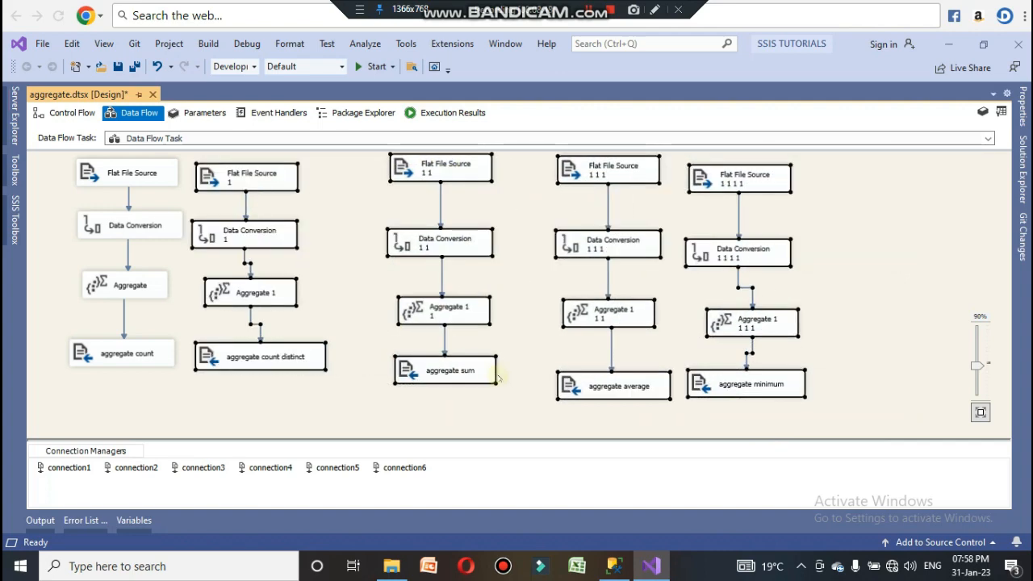
click(563, 428)
Step: Copy the fifth flow's source, Data Conversion and Aggregate components and paste them as a sixth flow on the right
drag(800, 338, 683, 163)
right_click(726, 184)
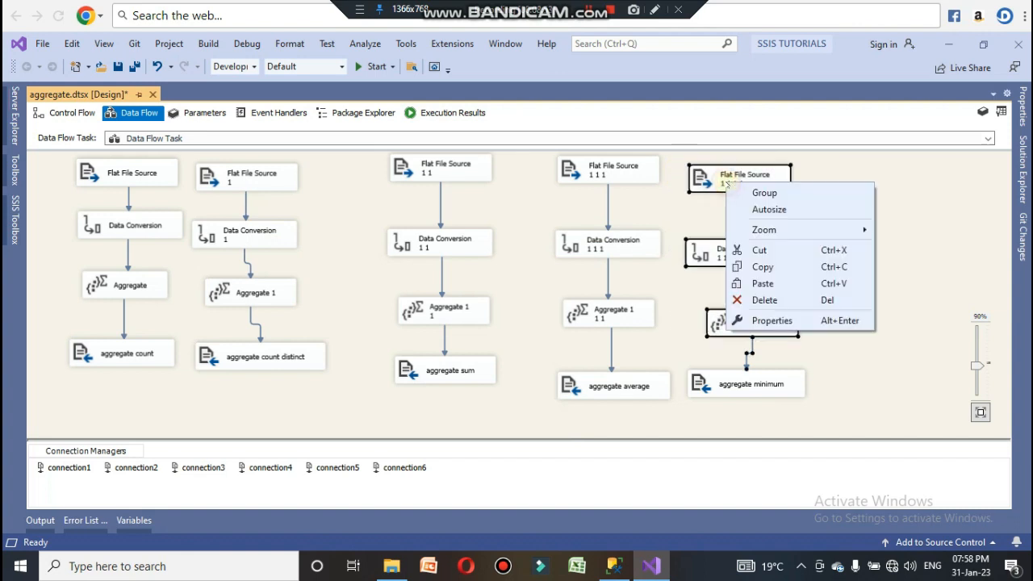
click(762, 266)
click(834, 196)
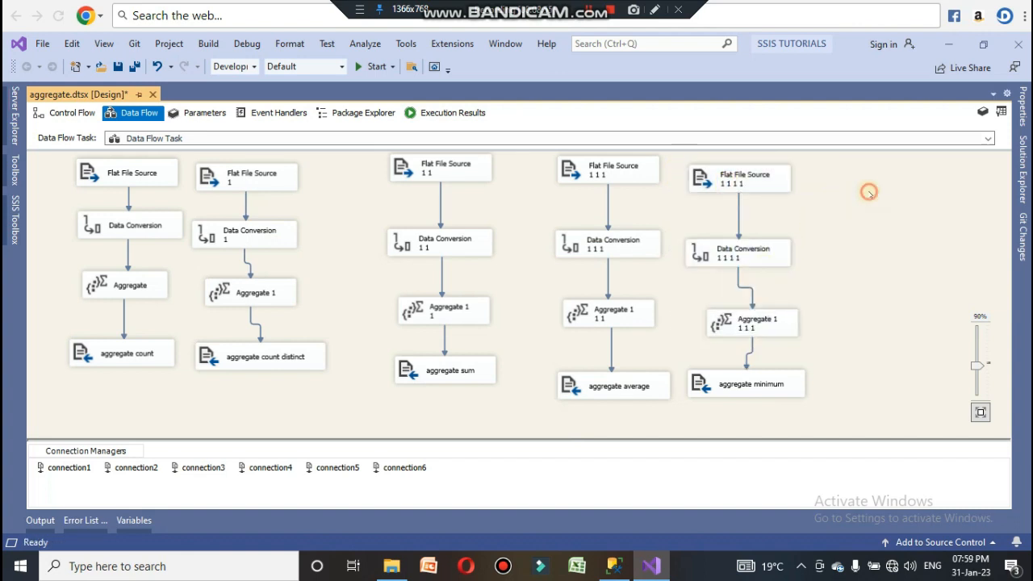
right_click(854, 194)
click(889, 367)
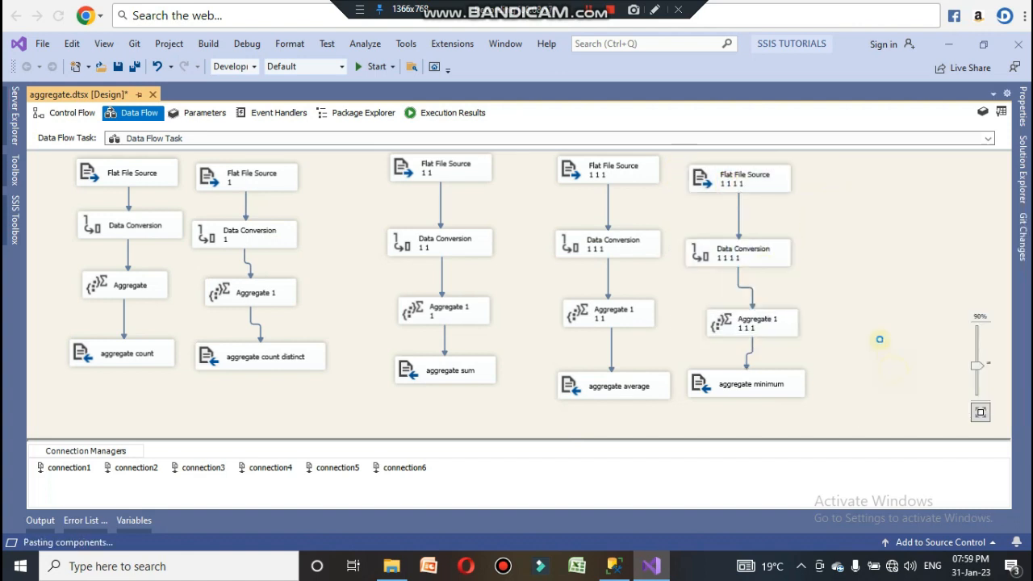
drag(901, 206, 860, 172)
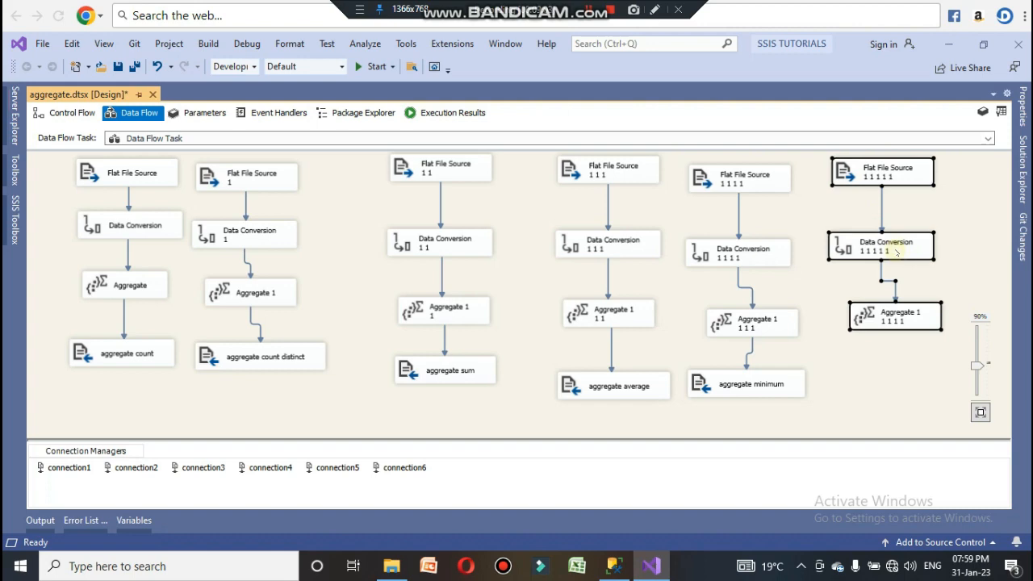
Step: Check the sixth flow's Data Conversion settings
click(884, 389)
double_click(887, 255)
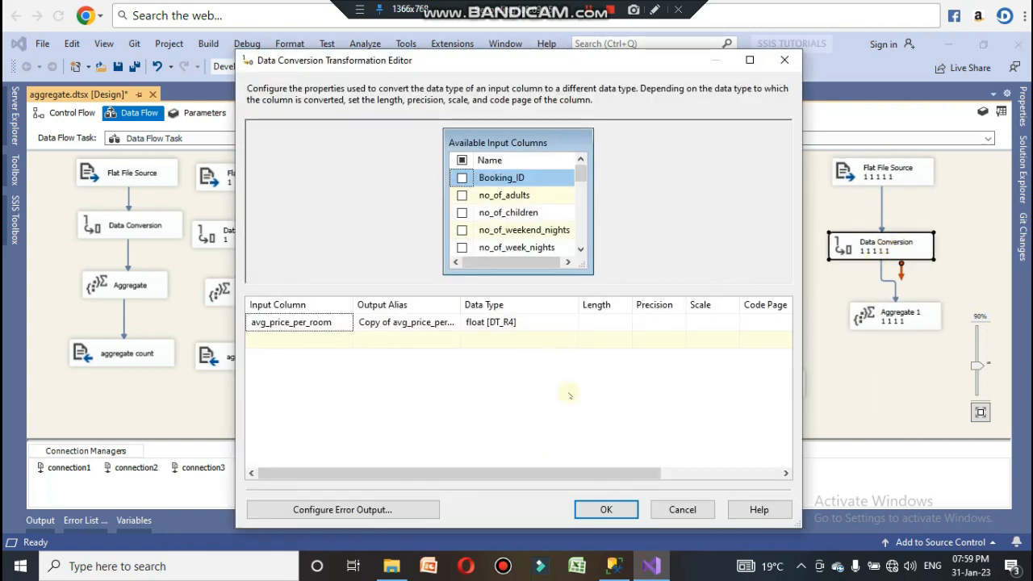
click(597, 509)
Step: Set the sixth flow's Aggregate 1 1111 operation on Copy of avg_price_per_room to Maximum
click(898, 316)
double_click(895, 314)
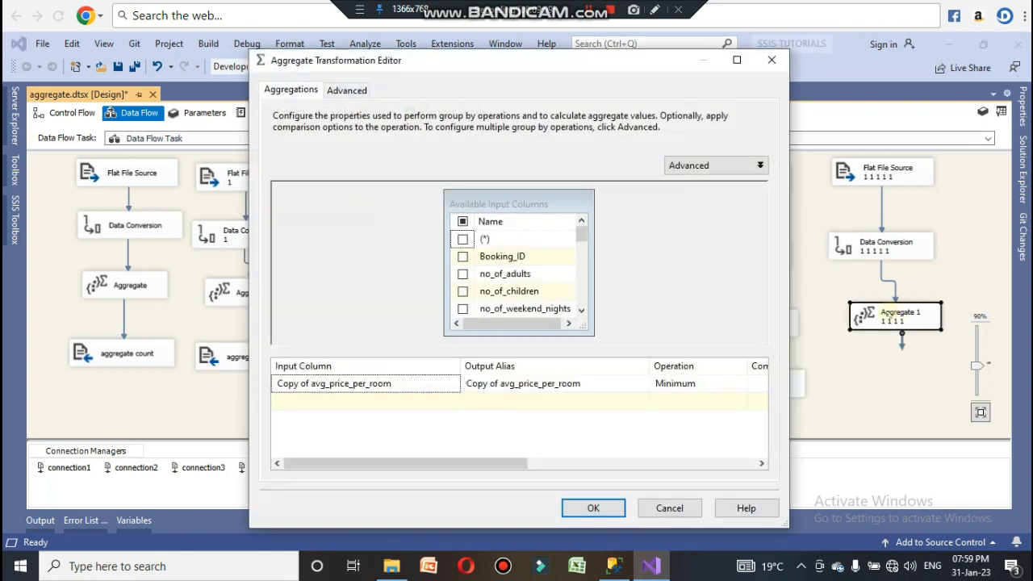
click(707, 385)
click(740, 383)
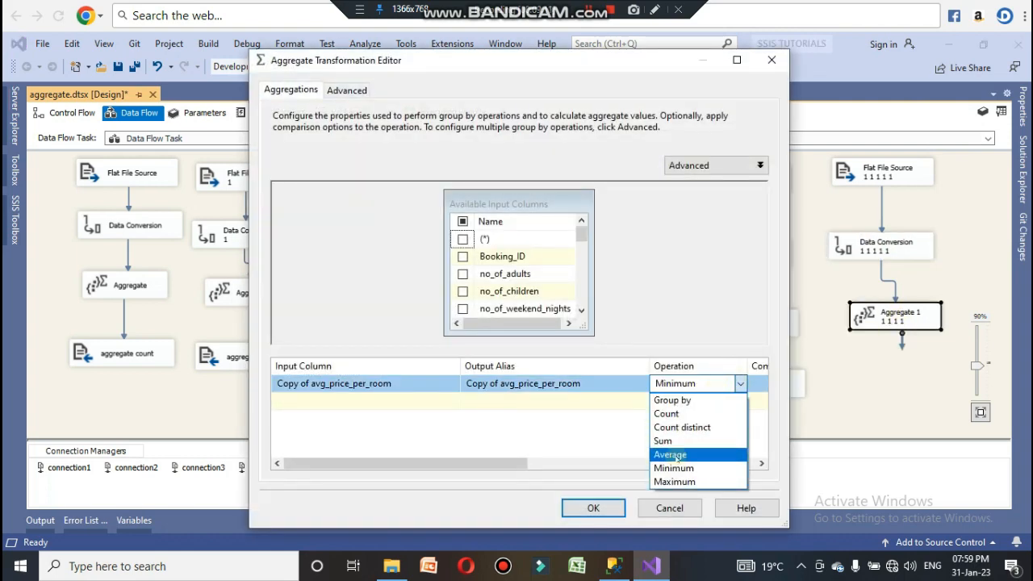
click(675, 481)
click(593, 507)
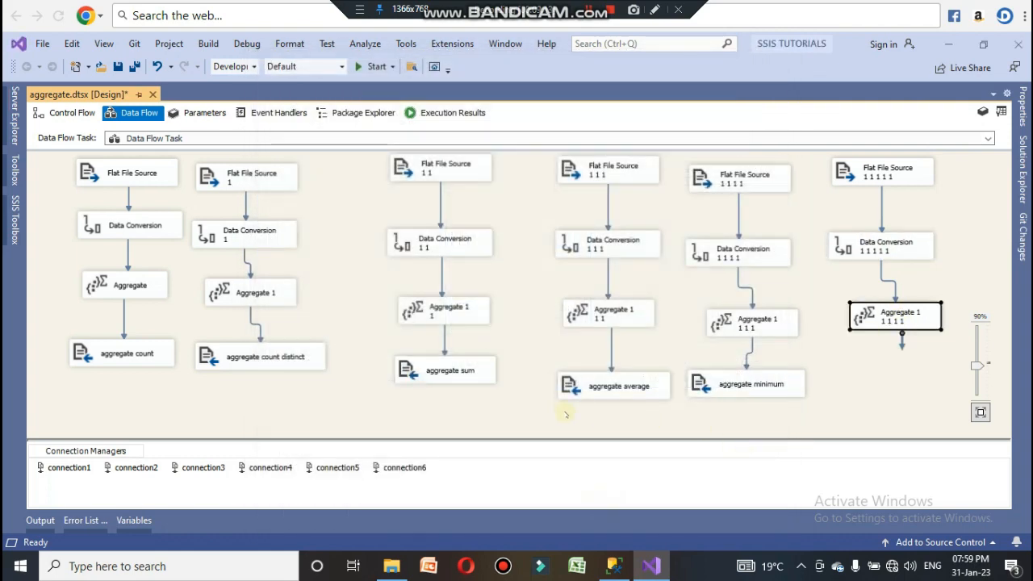
Step: Add a Flat File Destination below Aggregate 1 1111 and connect the aggregate's output to it
click(565, 413)
click(15, 233)
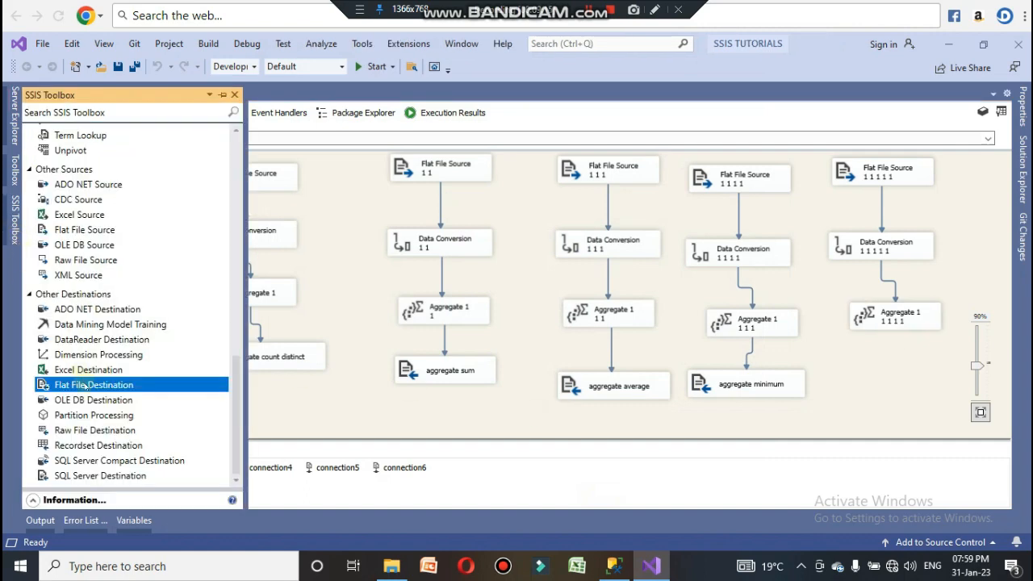
drag(85, 385, 855, 407)
drag(850, 369, 874, 377)
click(894, 326)
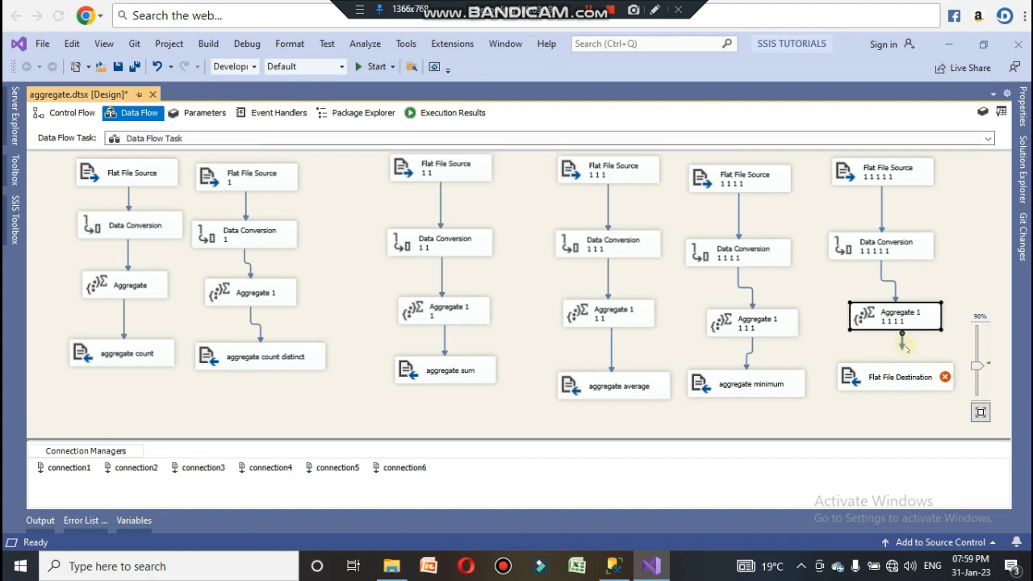
drag(893, 387, 894, 384)
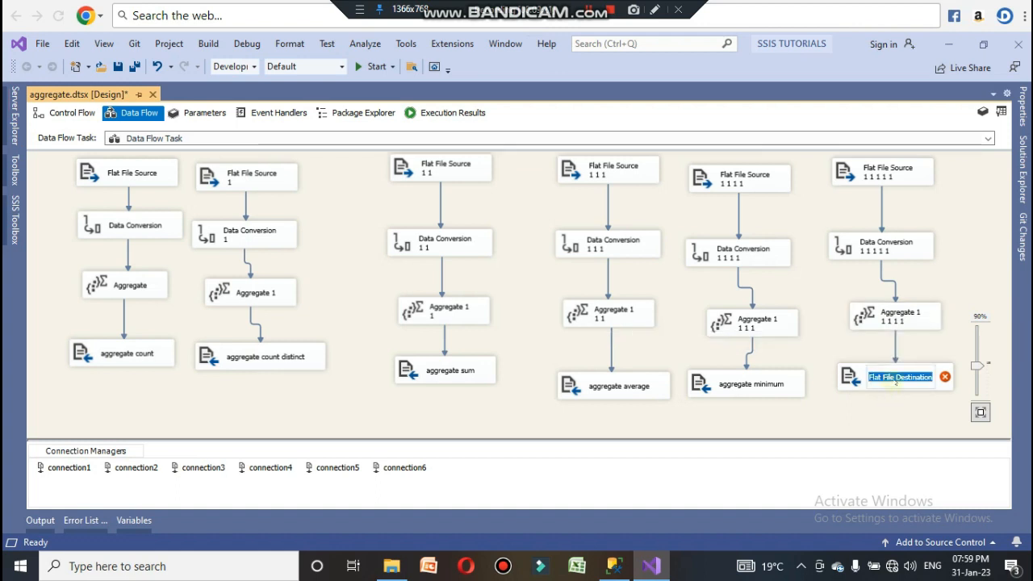
Step: Rename the new destination aggregate maximum
text(aggr)
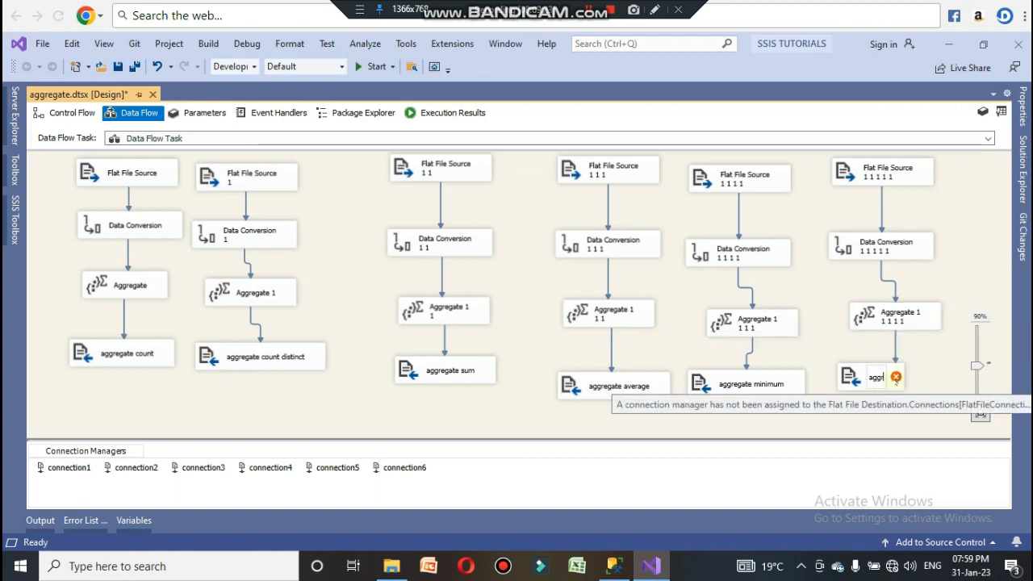
text(egate)
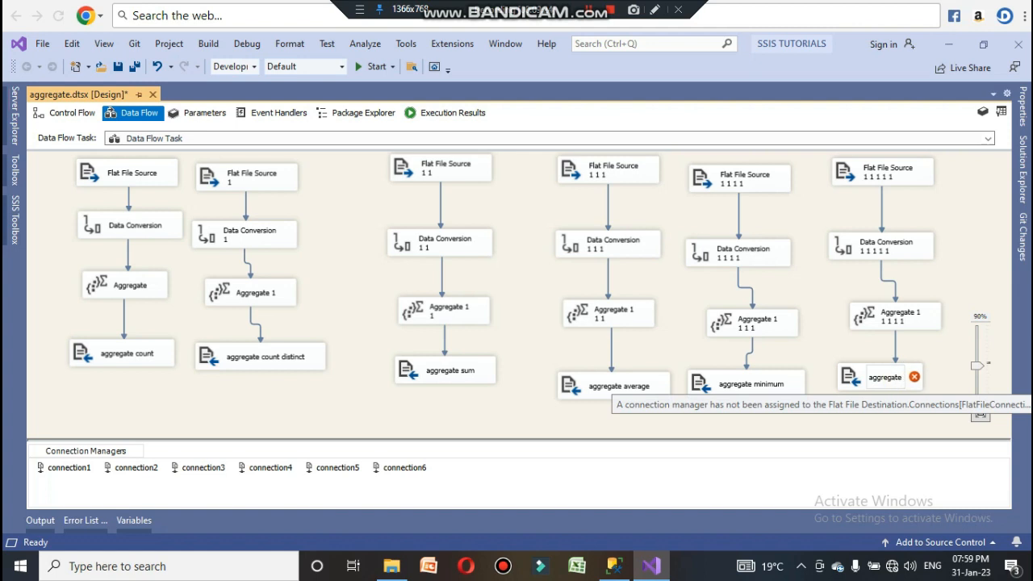
text( maxim)
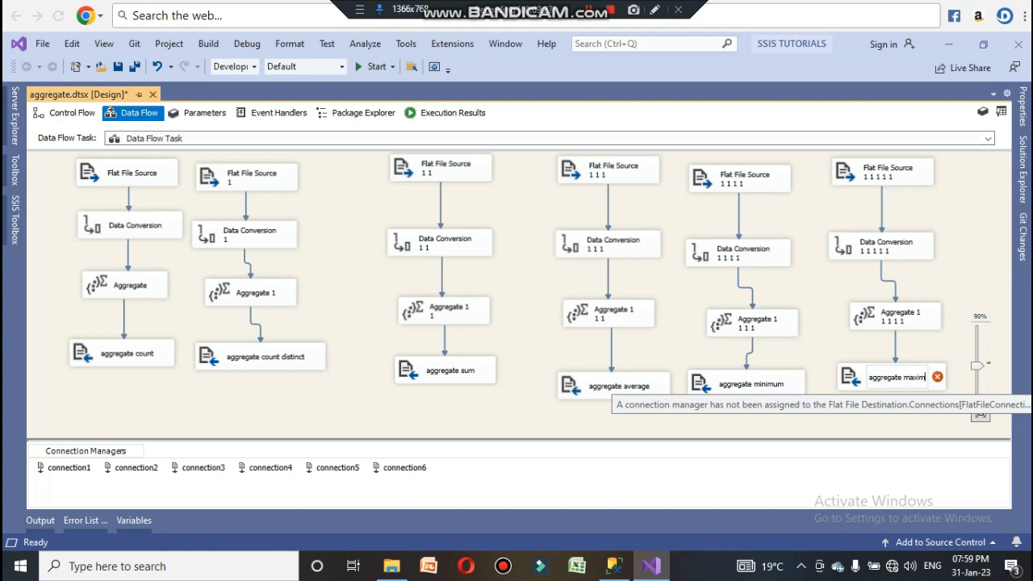
text(um)
key(Return)
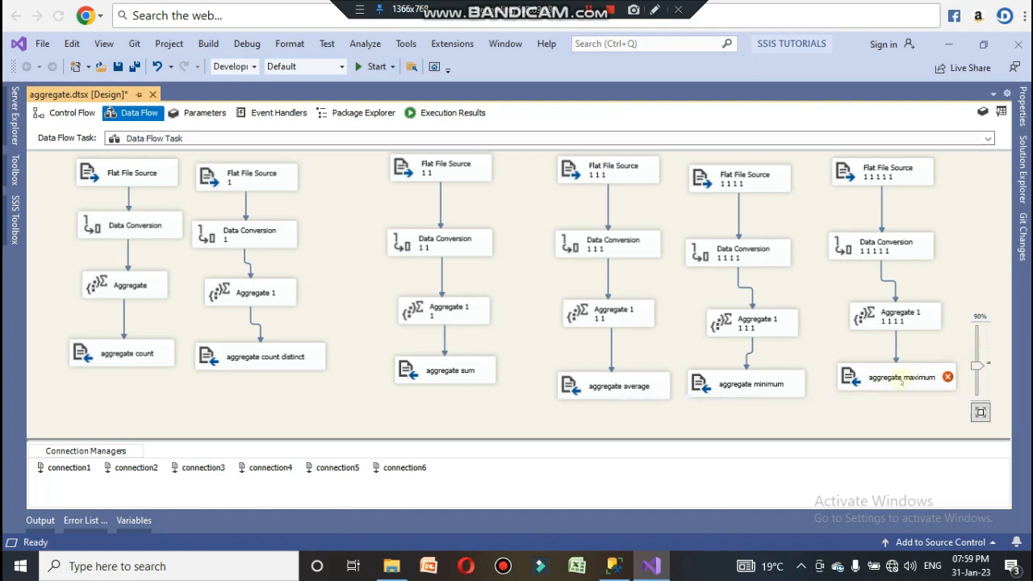
Step: Turn off overwriting for aggregate maximum and create a new delimited connection named connection7
double_click(886, 375)
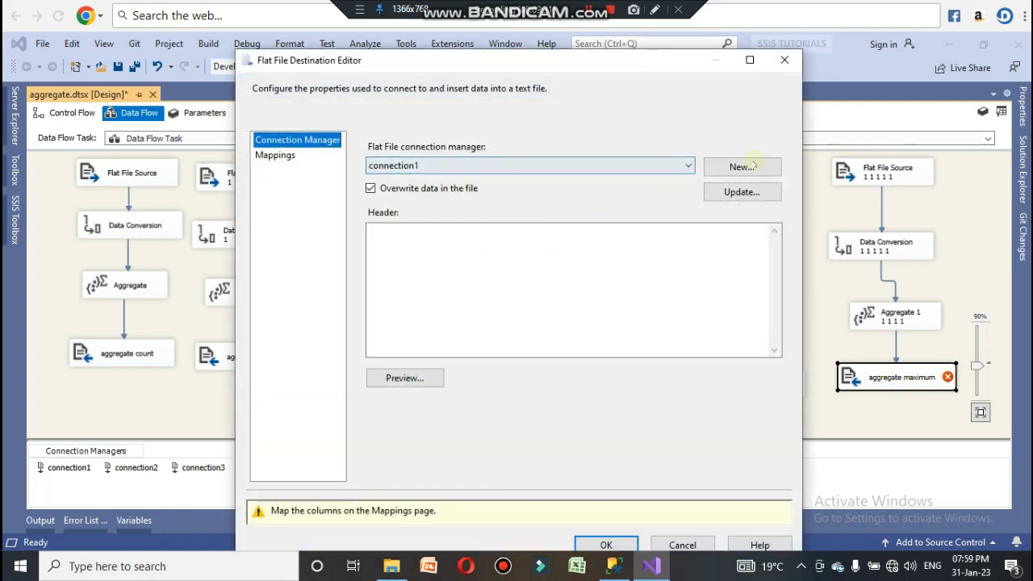
click(370, 188)
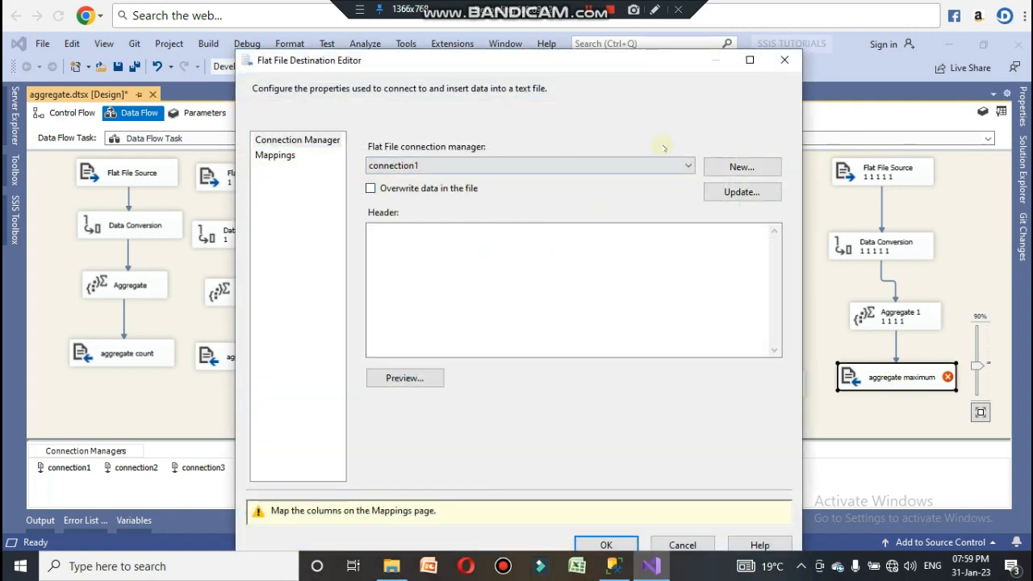
click(726, 167)
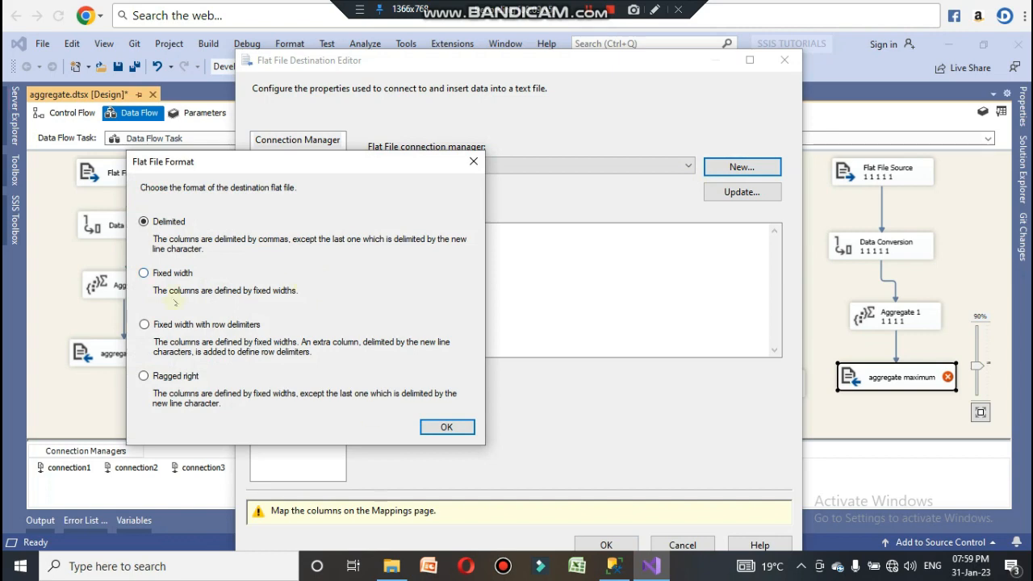
click(440, 425)
drag(613, 136, 495, 136)
text(conn)
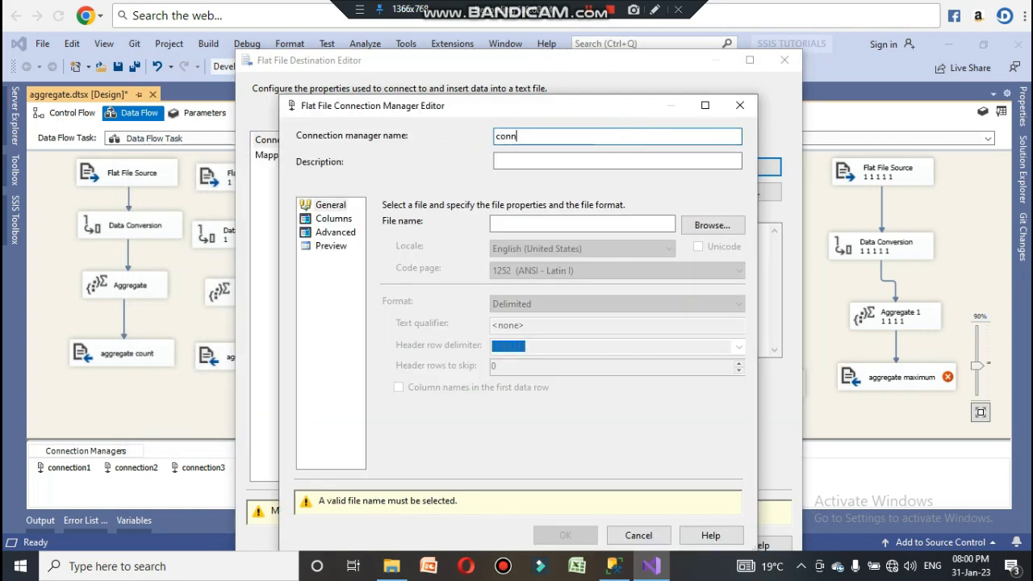
text(ecti)
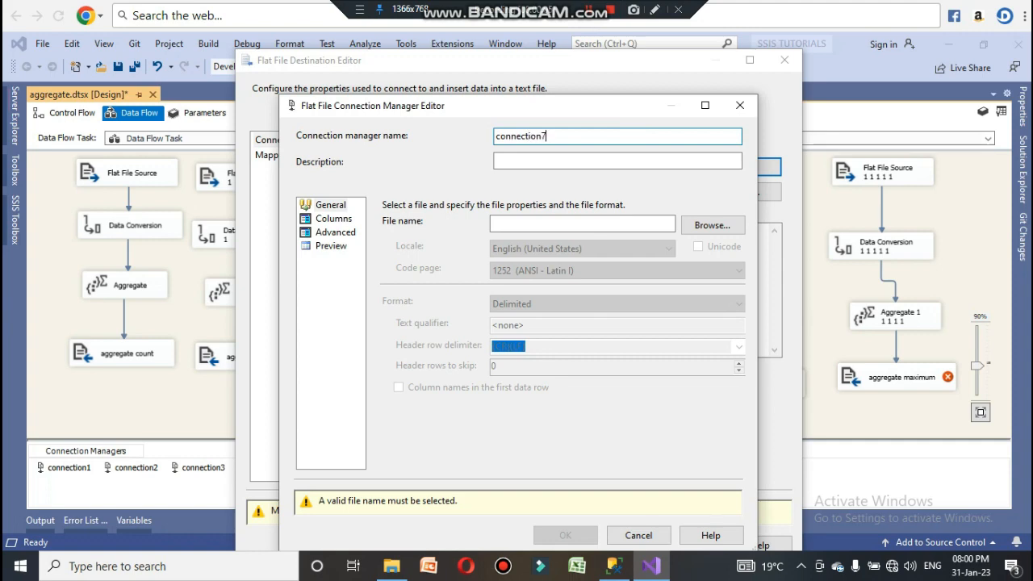
text(on7)
click(695, 224)
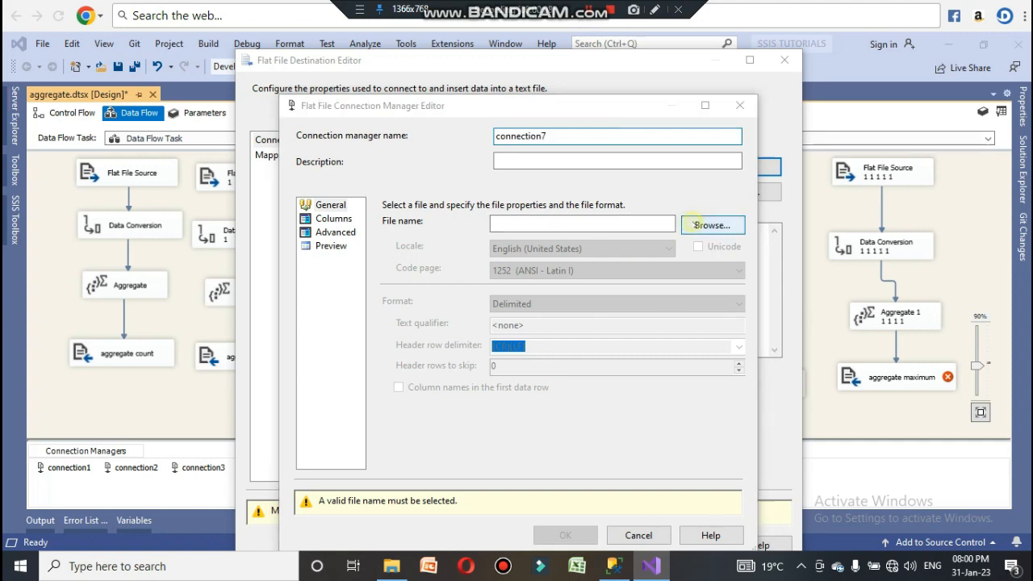
Step: Point connection7 to the Desktop file 6.csv, filtering for CSV files
click(692, 432)
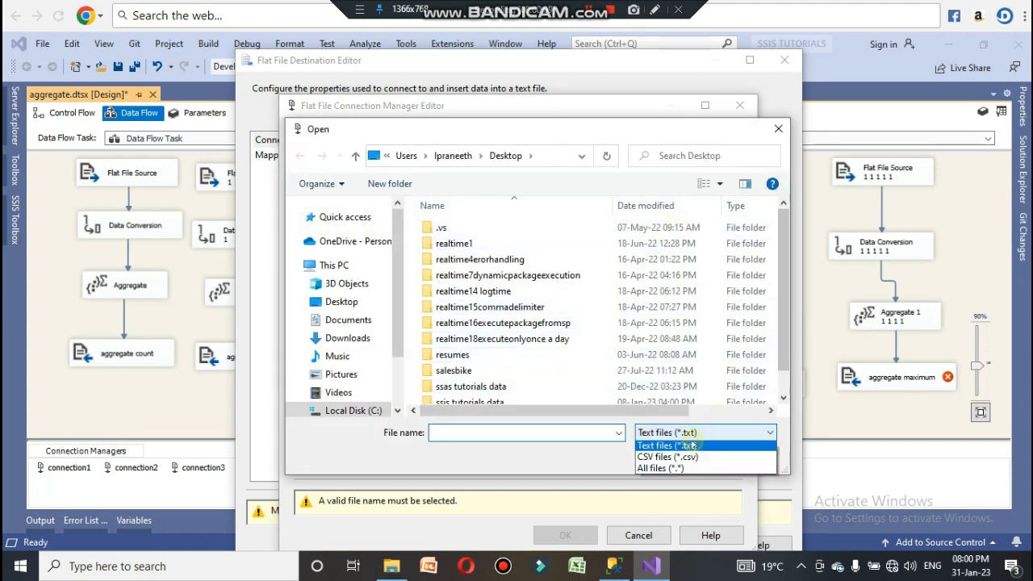
click(668, 460)
scroll(629, 286, down, 4)
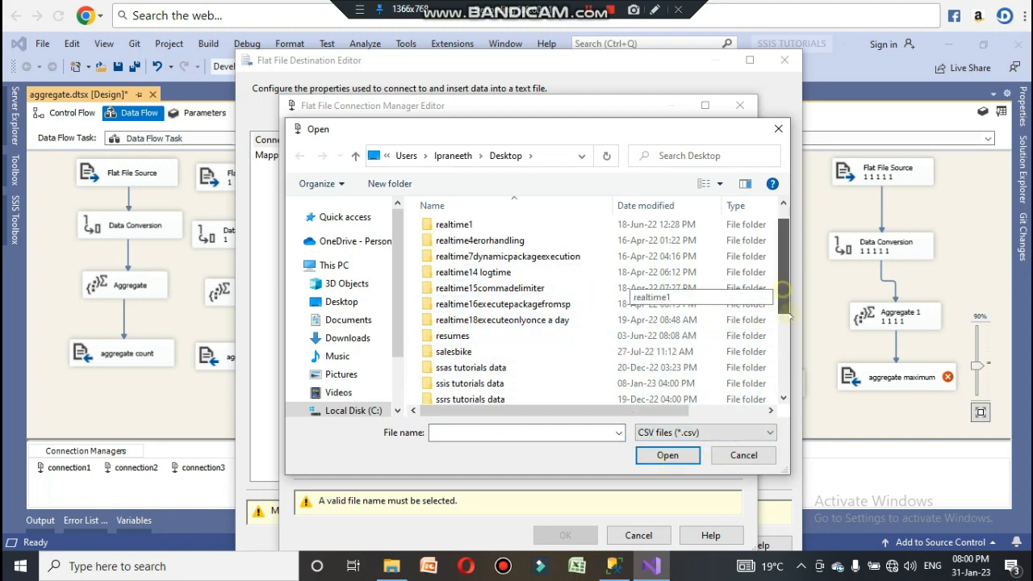
click(509, 347)
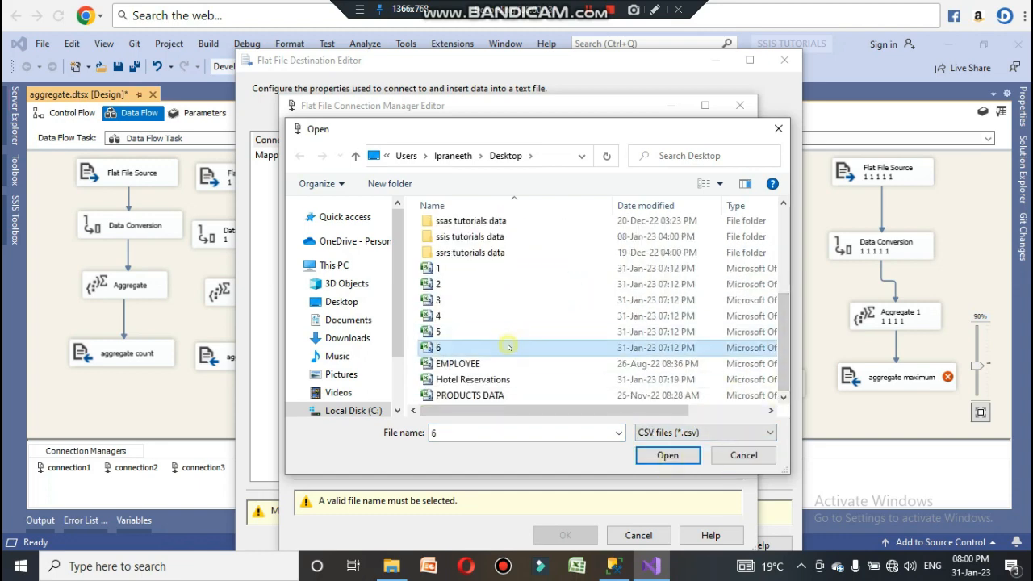
click(665, 454)
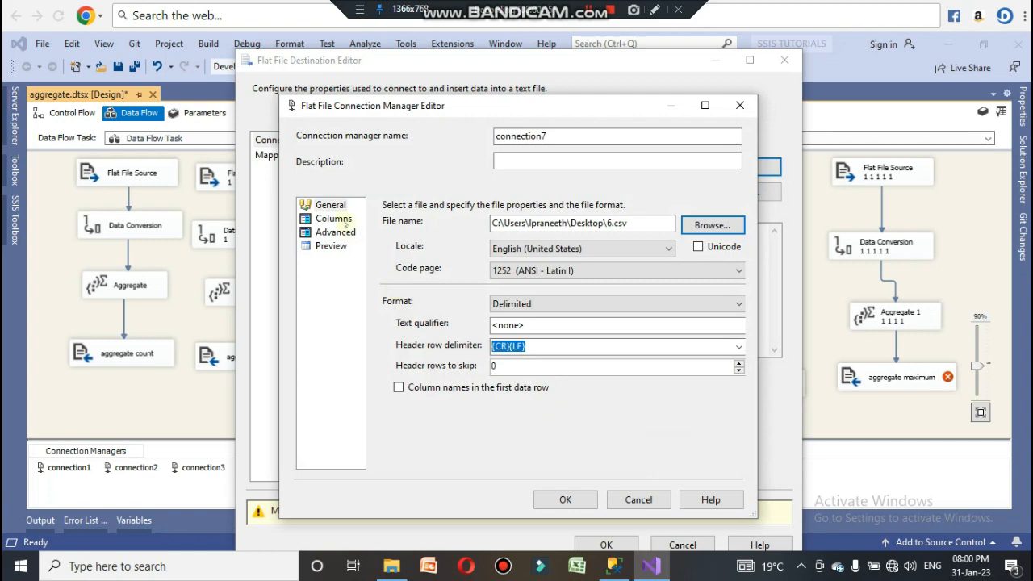
Step: Confirm connection7's columns and accept the destination's column mappings
click(346, 222)
click(564, 499)
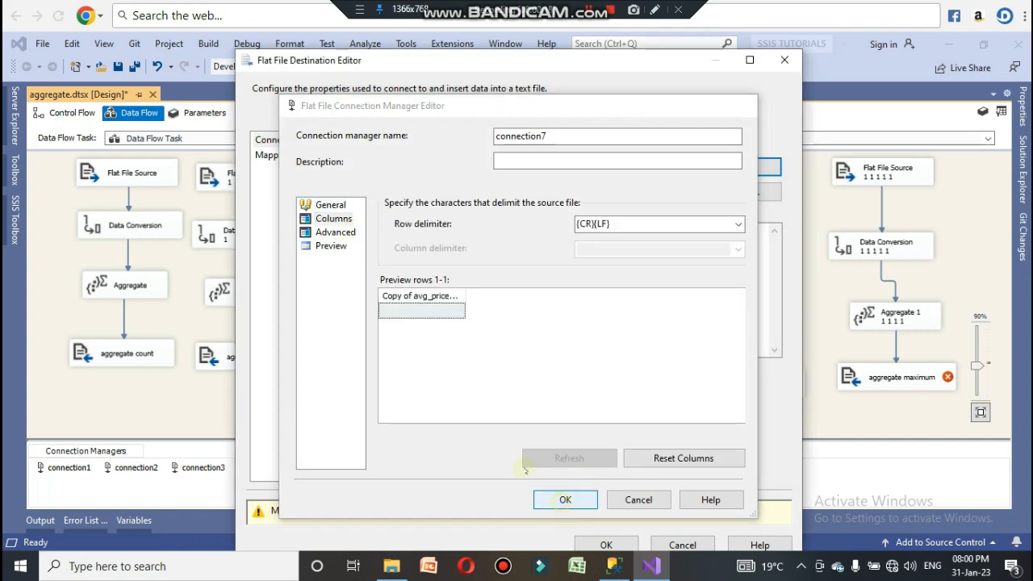
click(279, 156)
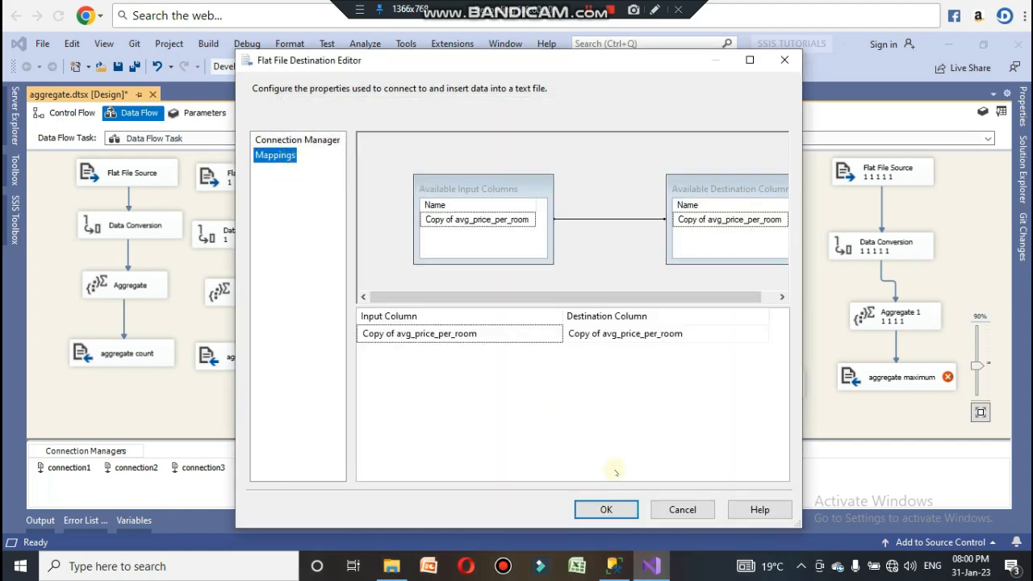
click(605, 509)
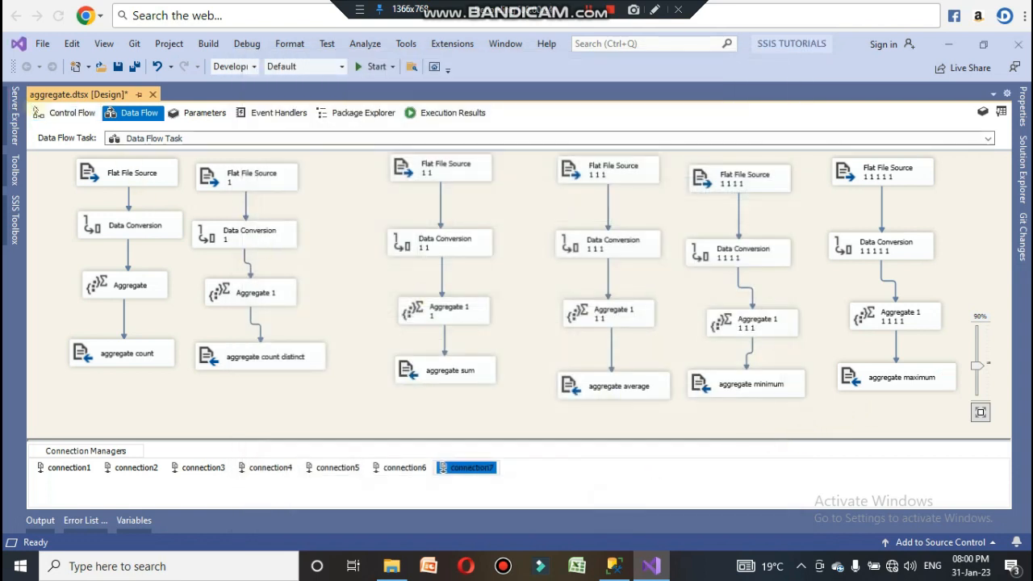
Step: Run the package, then minimize the Visual Studio window to reach the Desktop
click(50, 113)
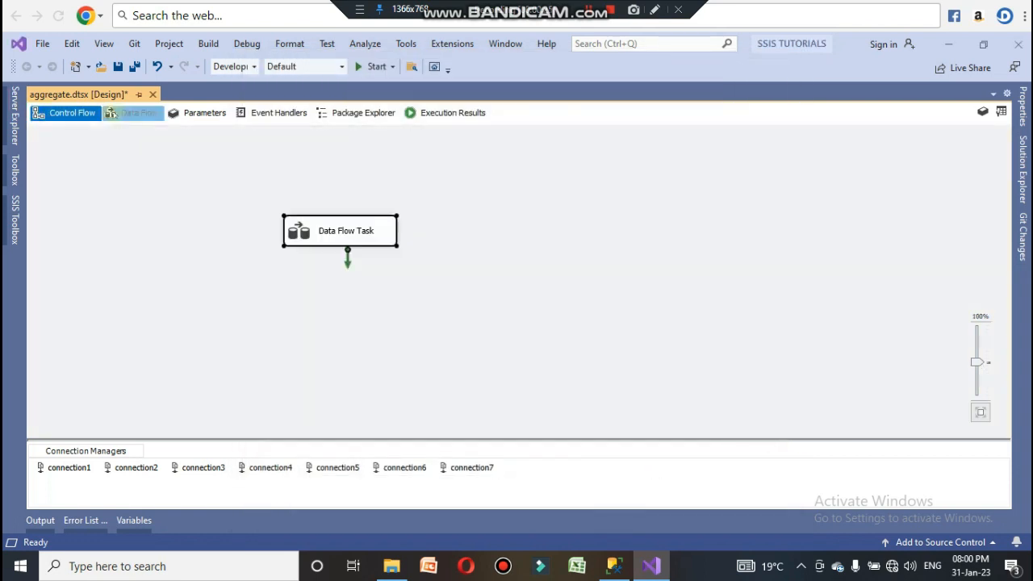
click(129, 114)
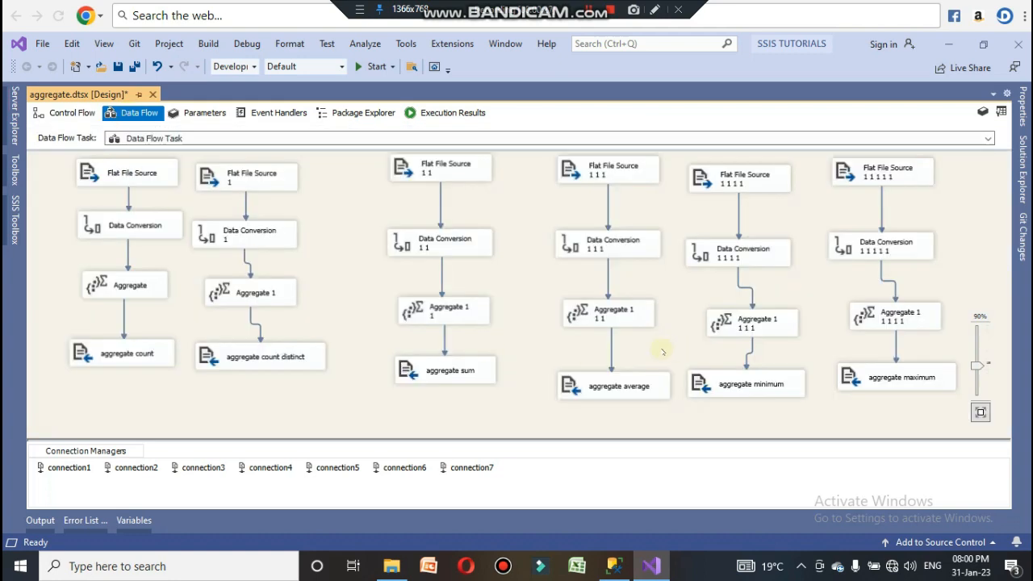
click(368, 69)
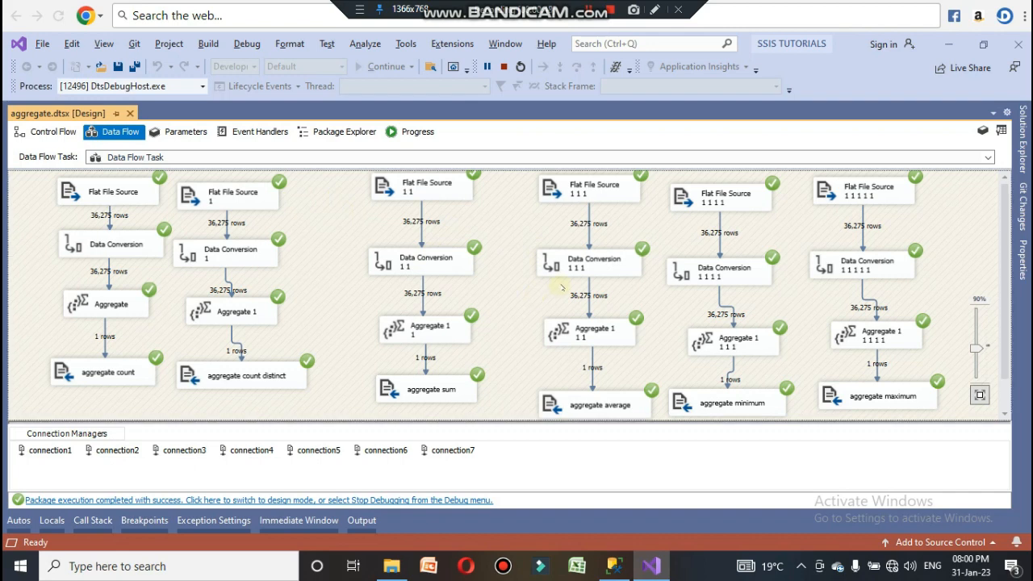
click(948, 46)
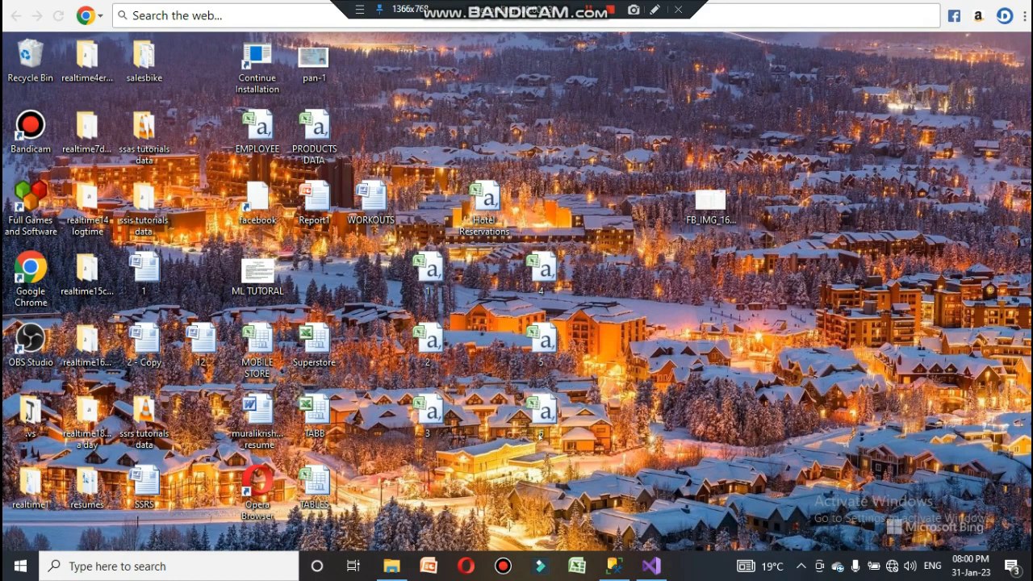
Step: Open output files 1 and 2 in Excel to examine their aggregated values, closing each afterwards
double_click(430, 270)
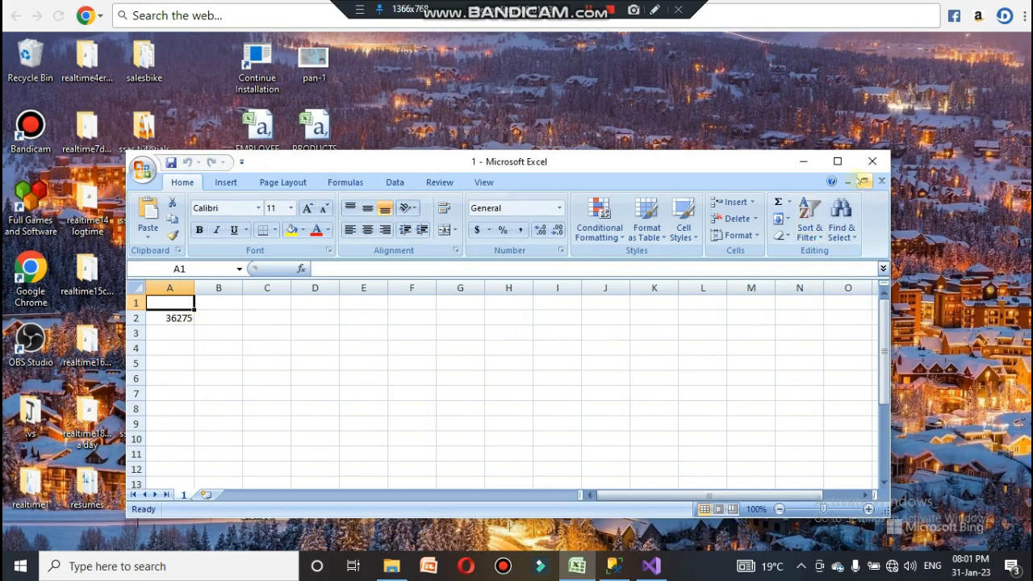
click(838, 162)
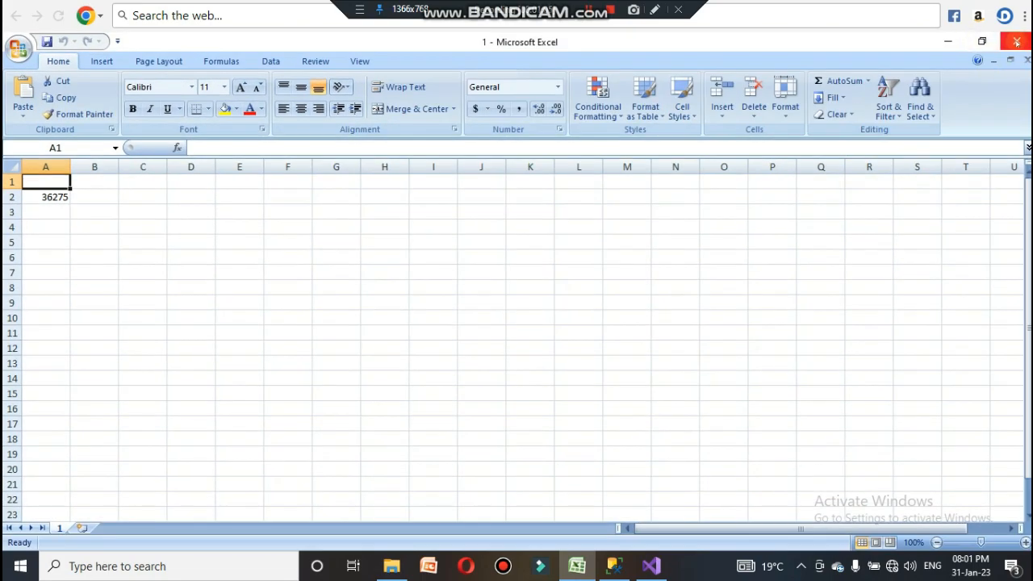
click(1016, 41)
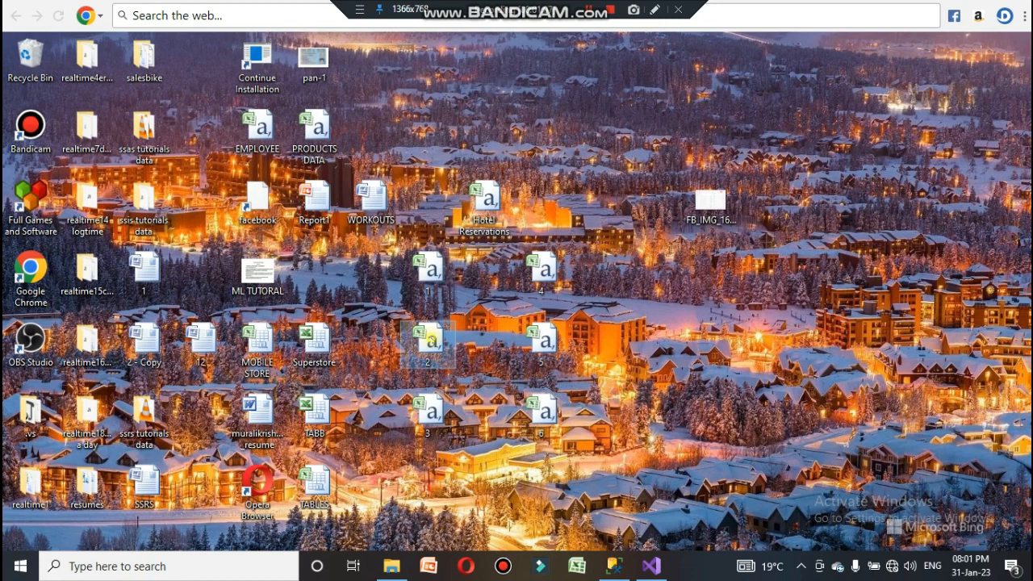
double_click(432, 340)
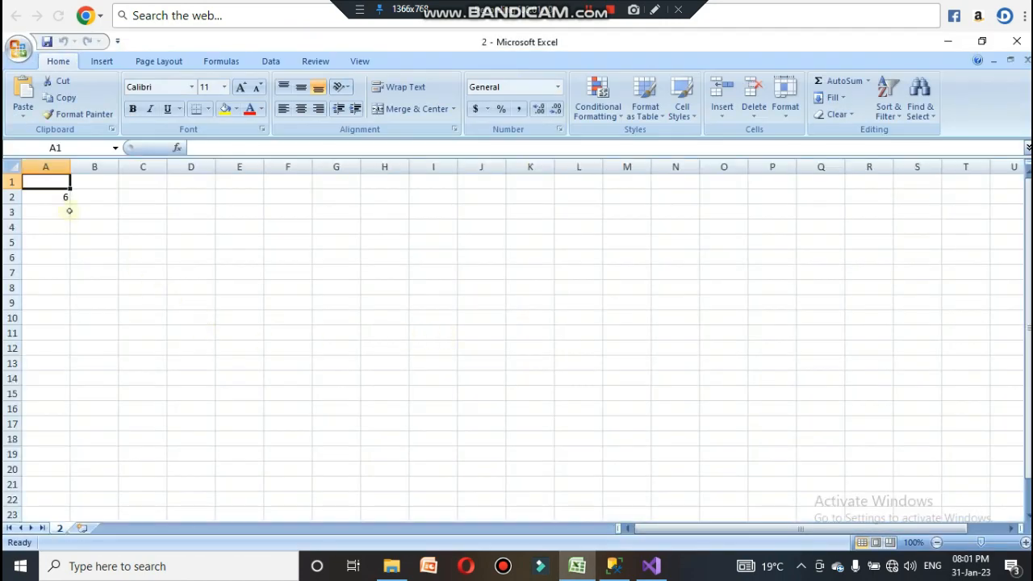
click(65, 199)
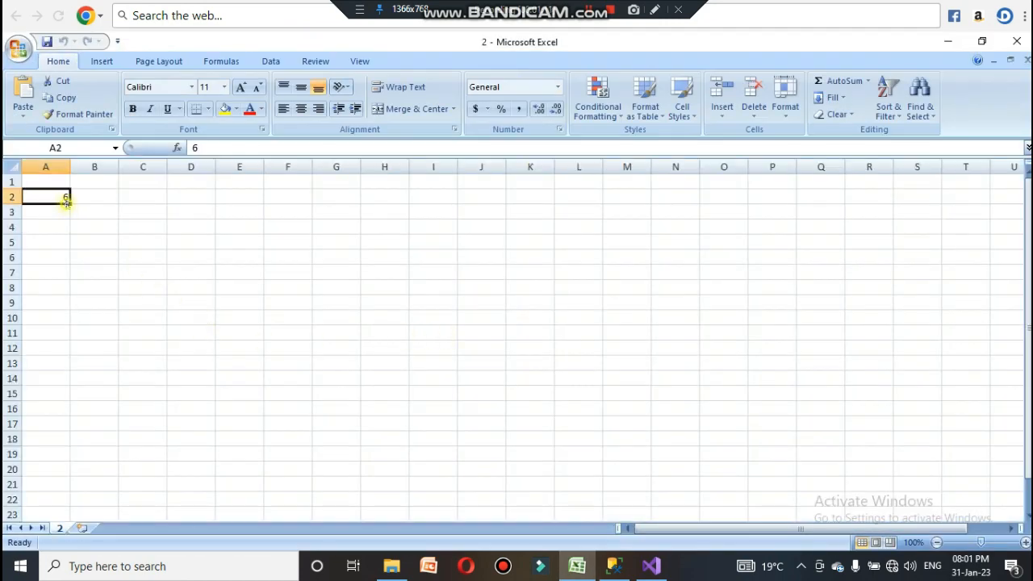
click(1019, 46)
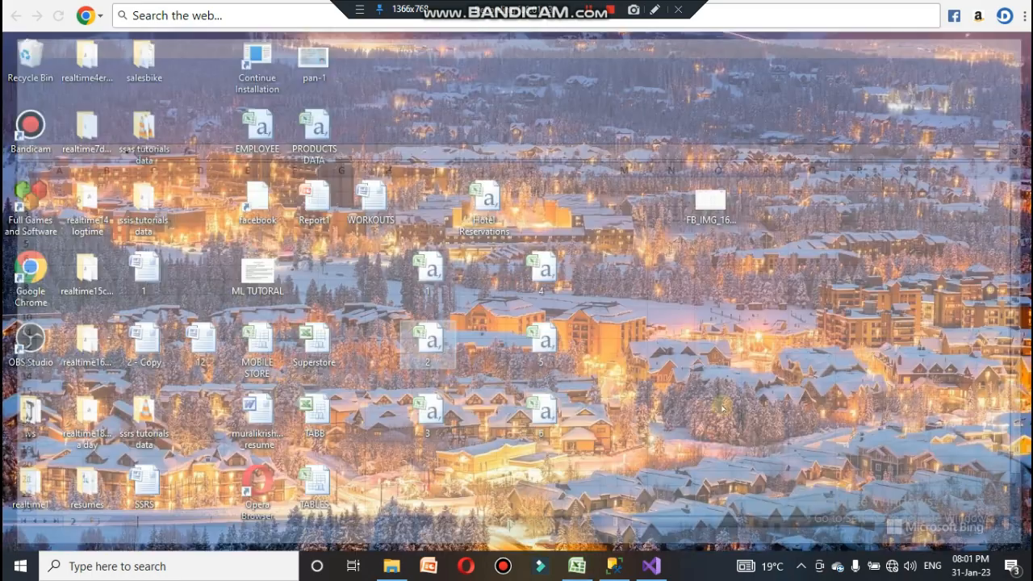
Step: Open output files 3 and 4 in Excel to examine the sum and average values, closing each
click(434, 414)
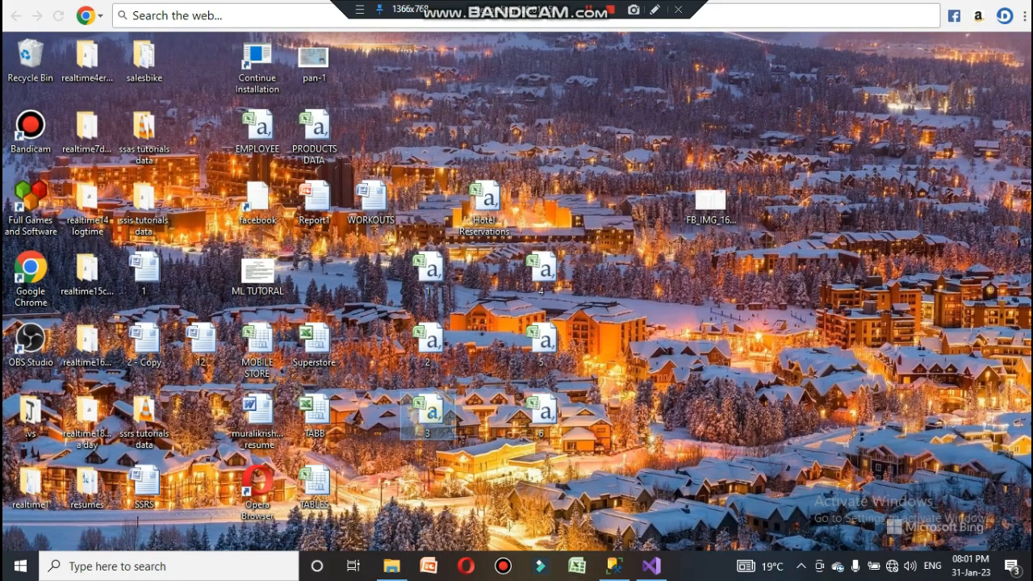
double_click(433, 414)
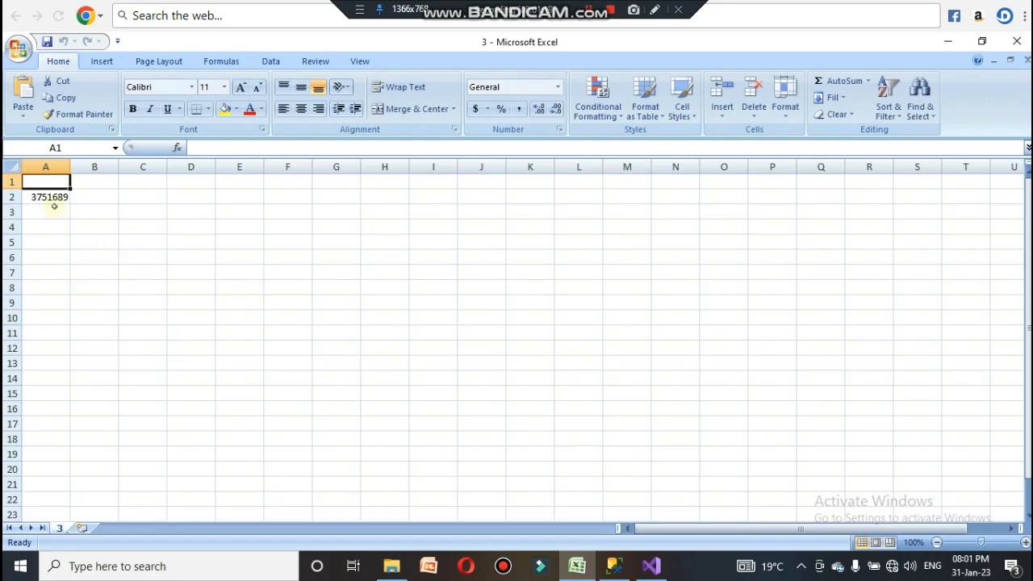
click(54, 207)
click(61, 199)
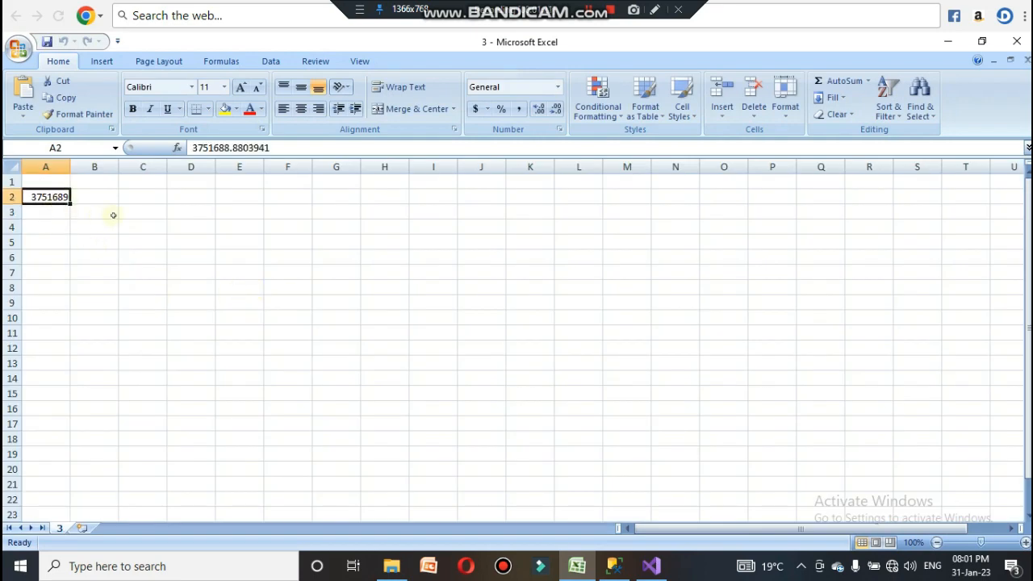
click(1017, 42)
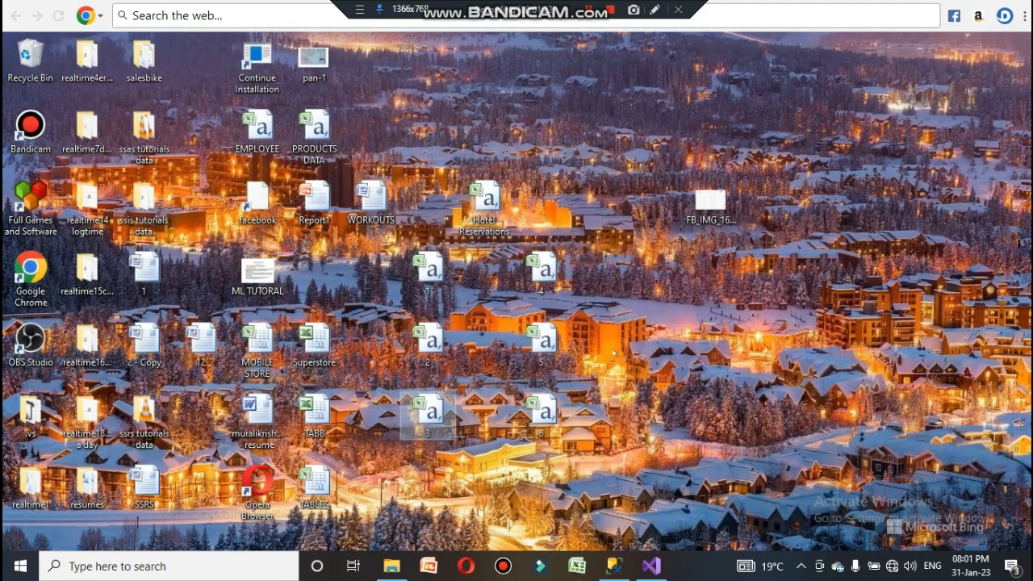
double_click(542, 269)
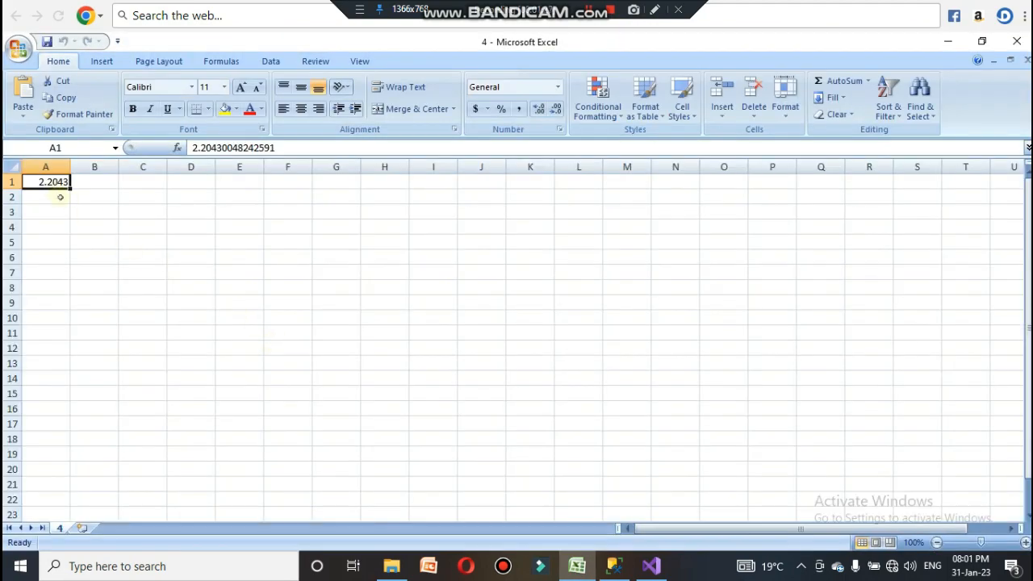
click(1017, 41)
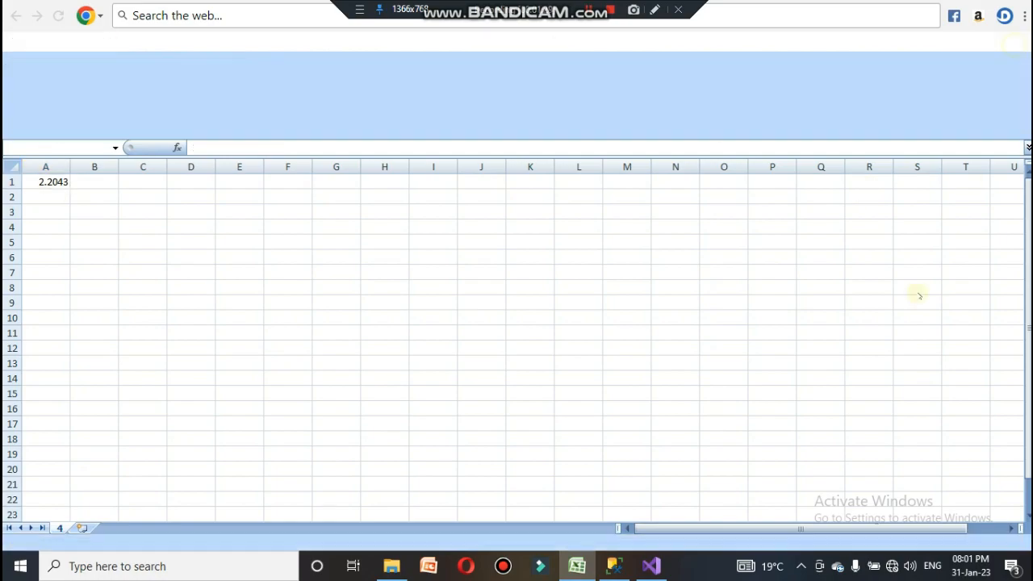
Step: Examine the values in output files 5 and 6 in Excel and switch back to Visual Studio
click(556, 341)
double_click(558, 342)
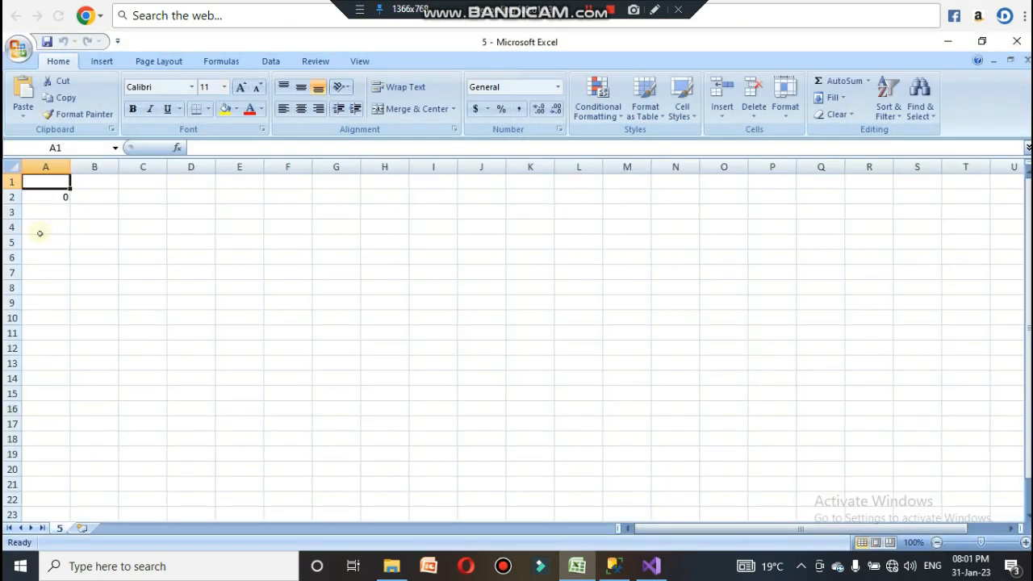
click(64, 198)
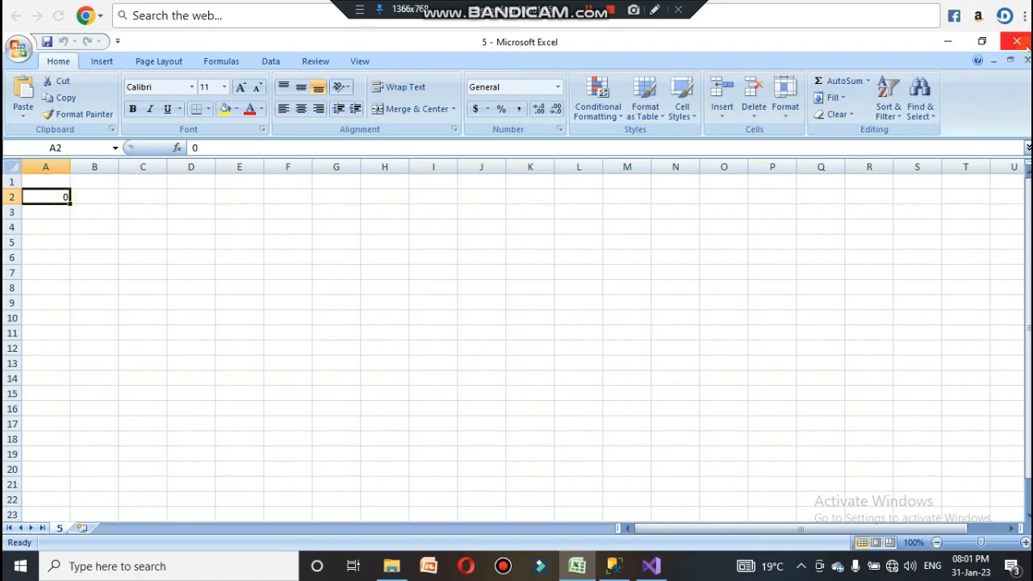
click(1017, 41)
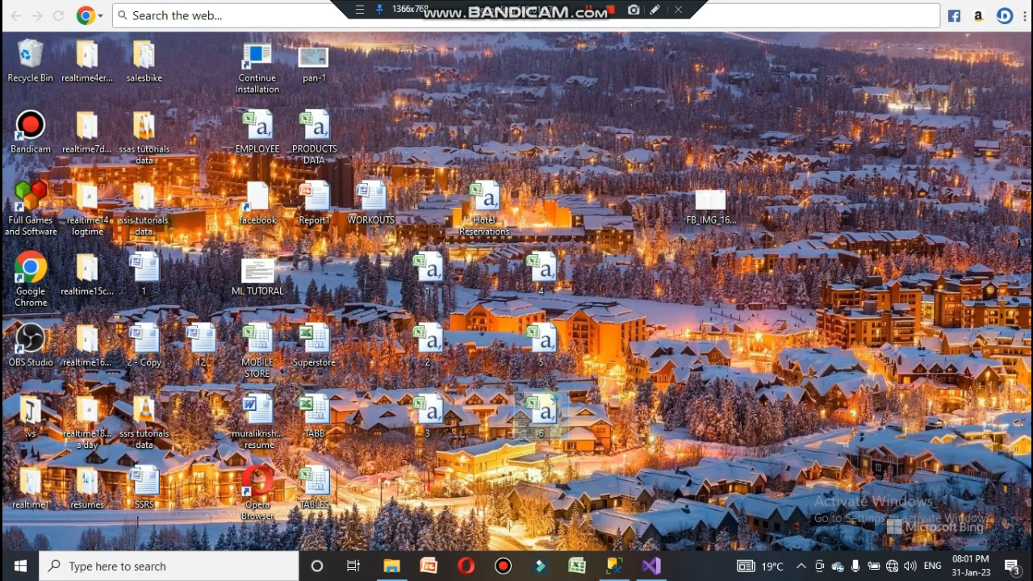
double_click(549, 408)
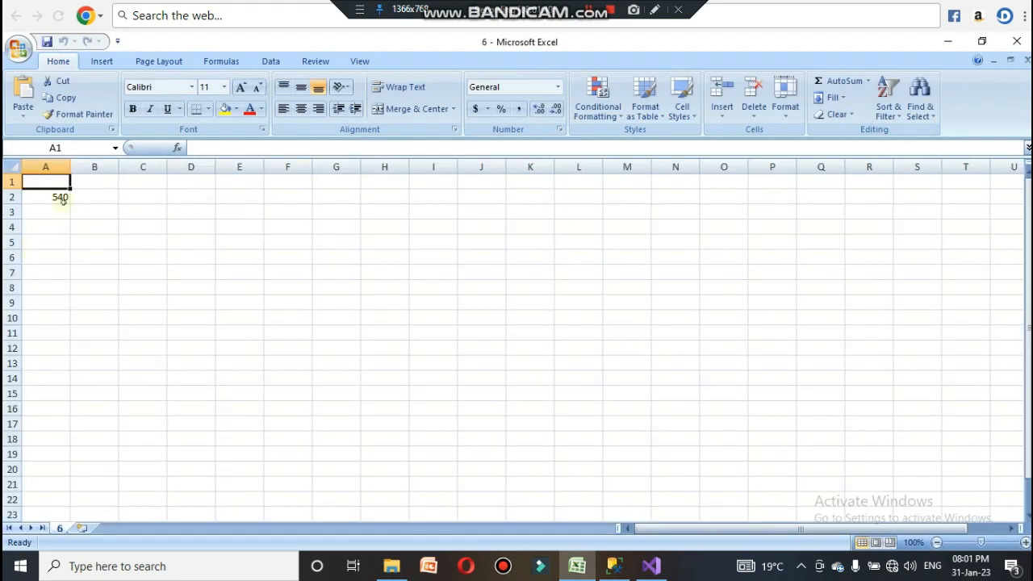
click(63, 200)
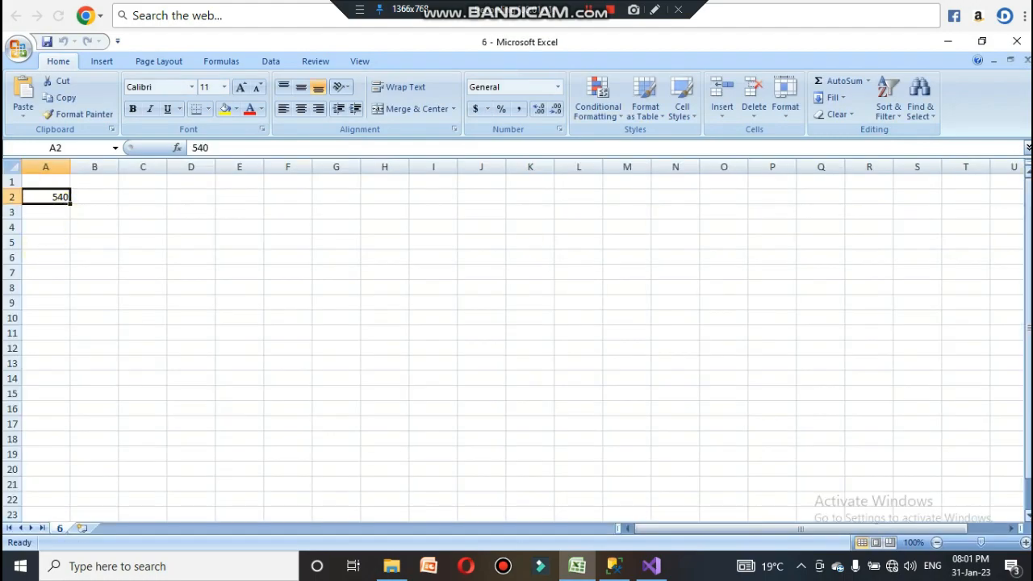
click(1017, 42)
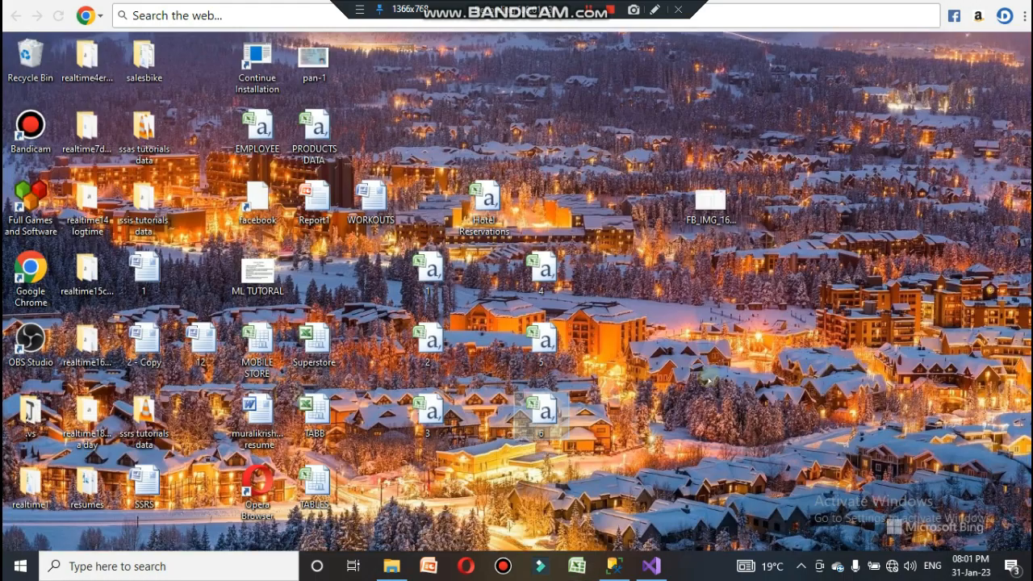
click(651, 566)
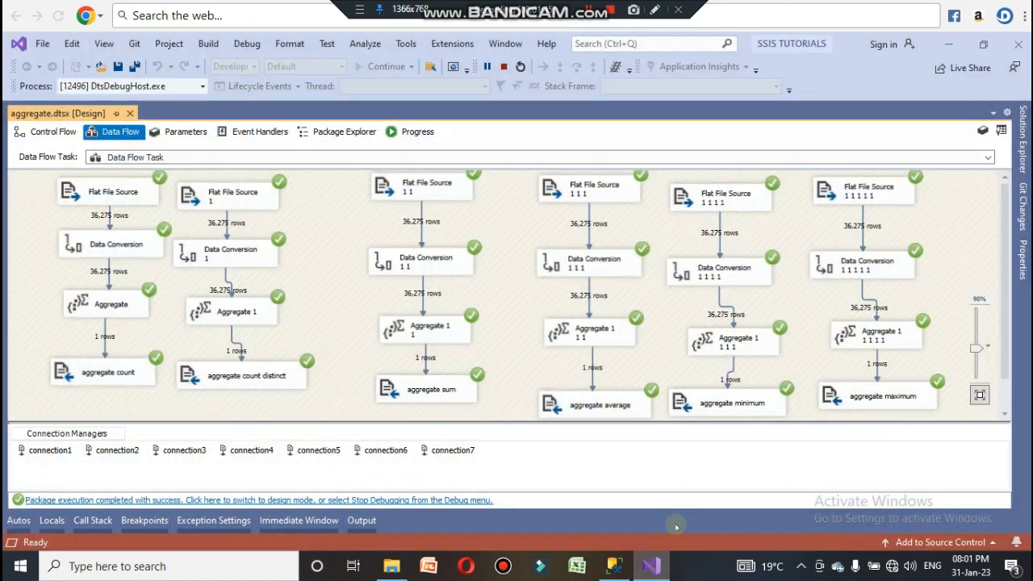